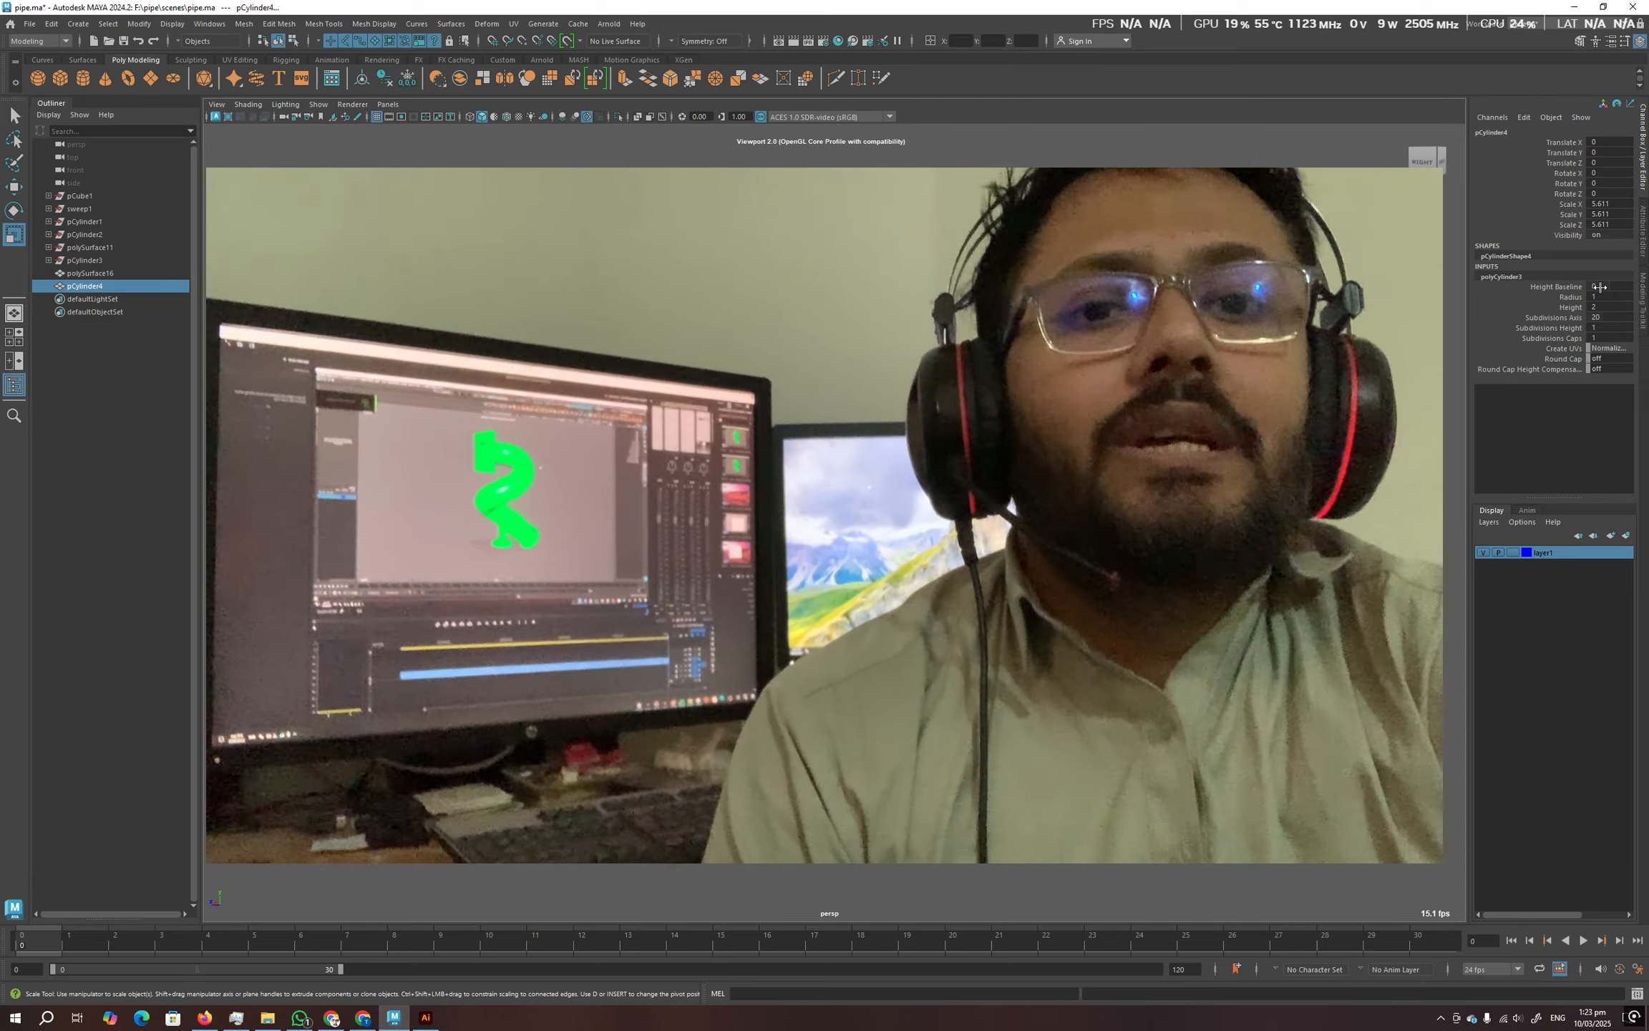
Set the base cylinder's Height Baseline to -1 and scale it to about 31.43 in X and Z and 0.314 in Y.
drag(825, 444, 824, 481)
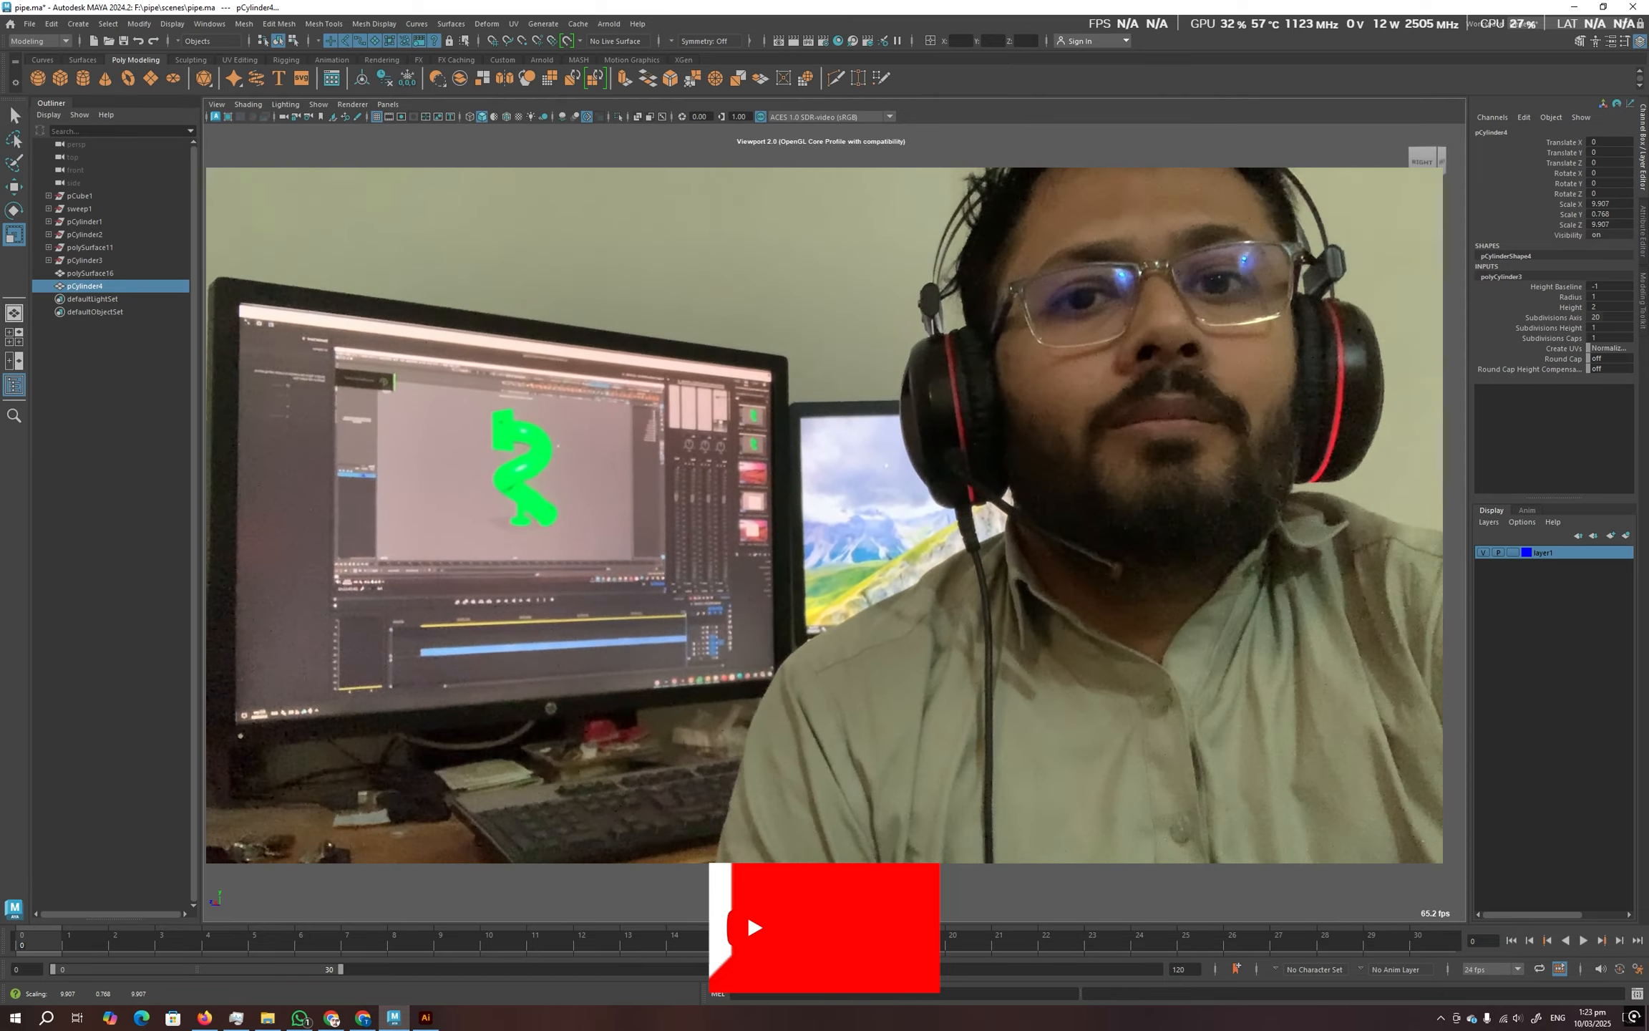
drag(824, 501, 1002, 501)
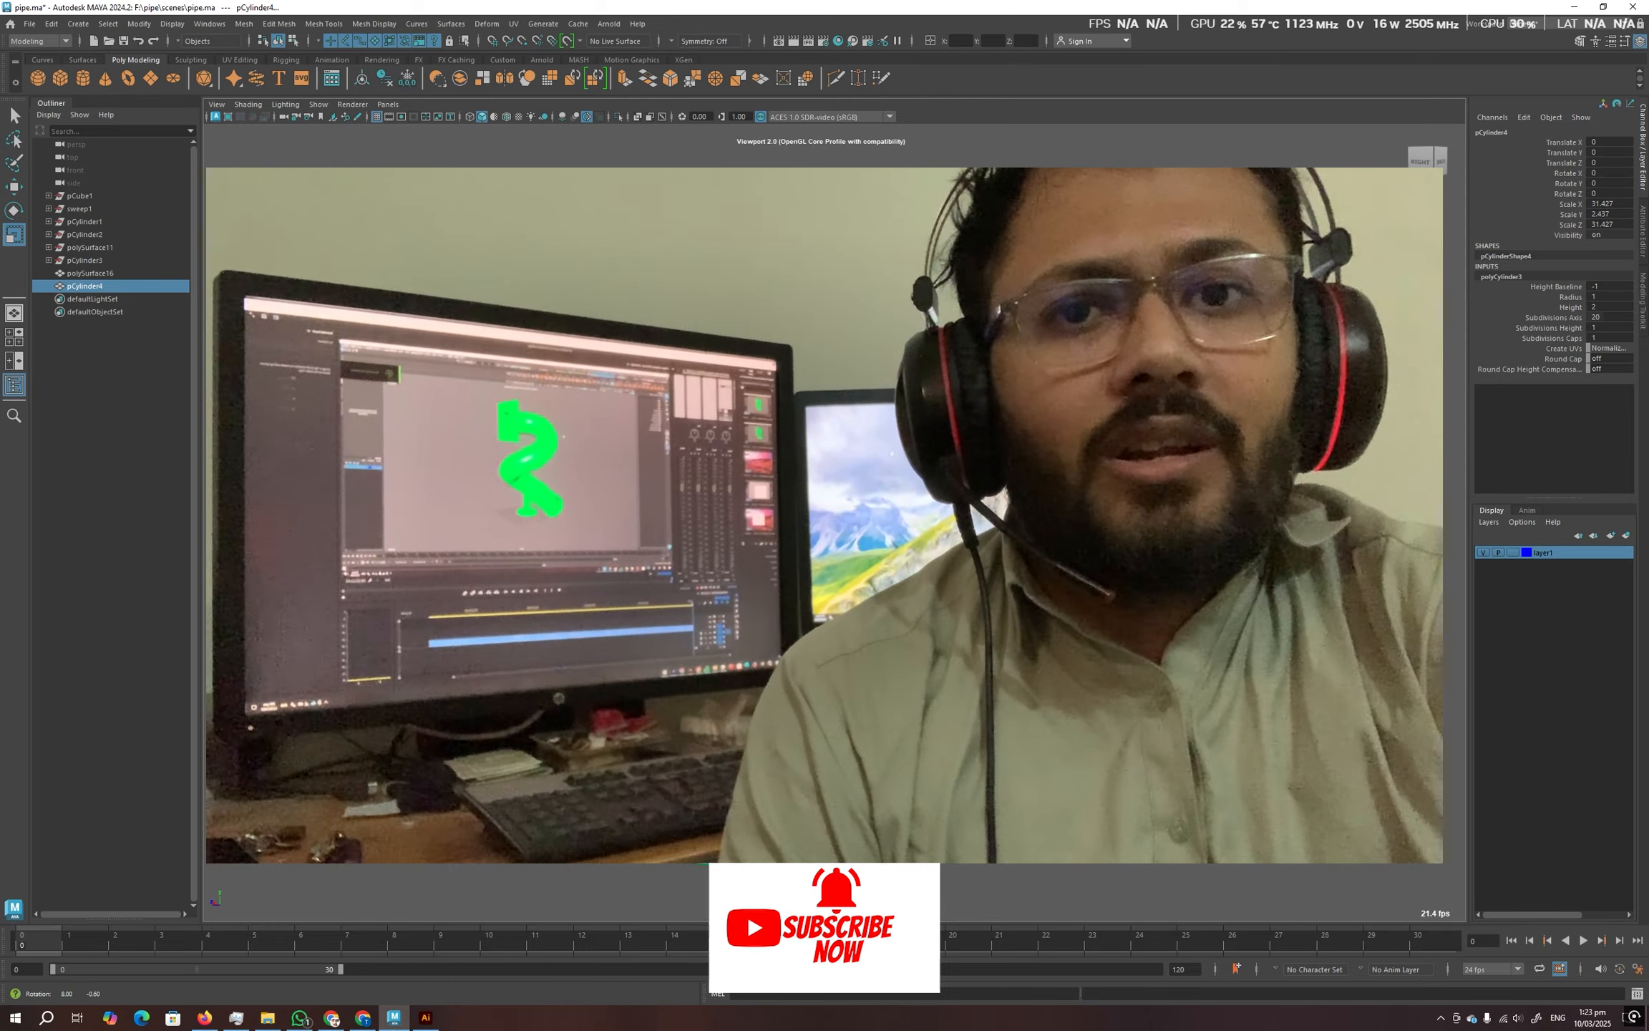
alt+drag(825, 501, 895, 494)
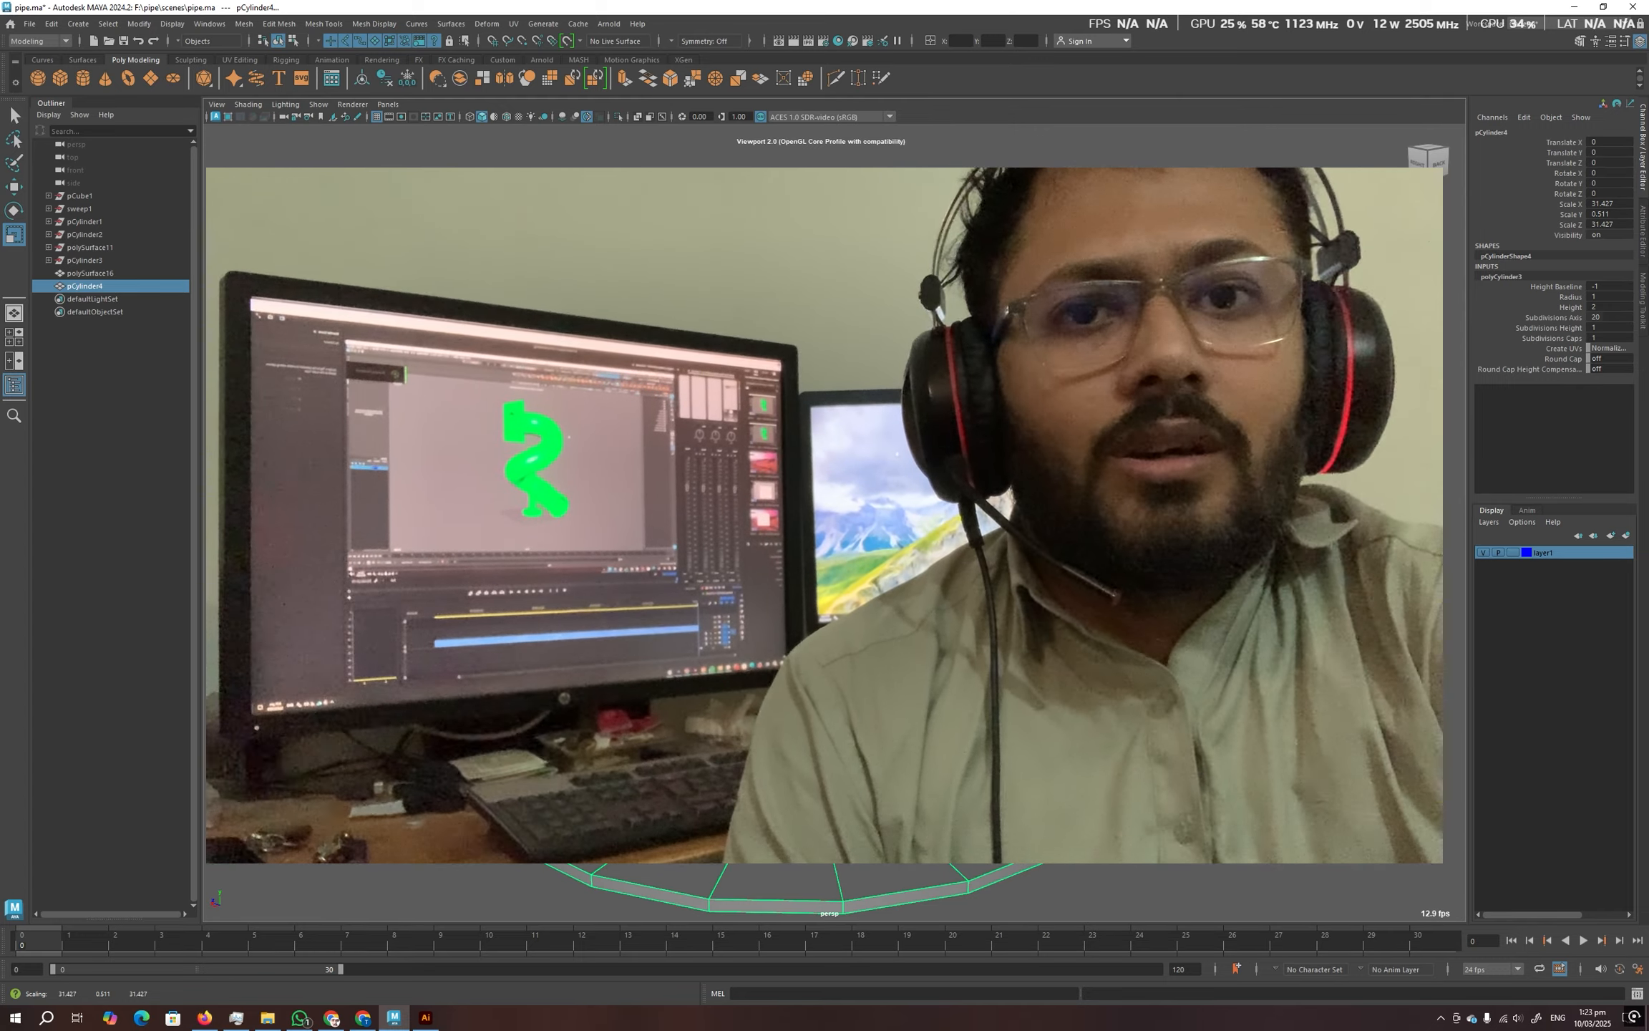
alt+drag(825, 501, 773, 508)
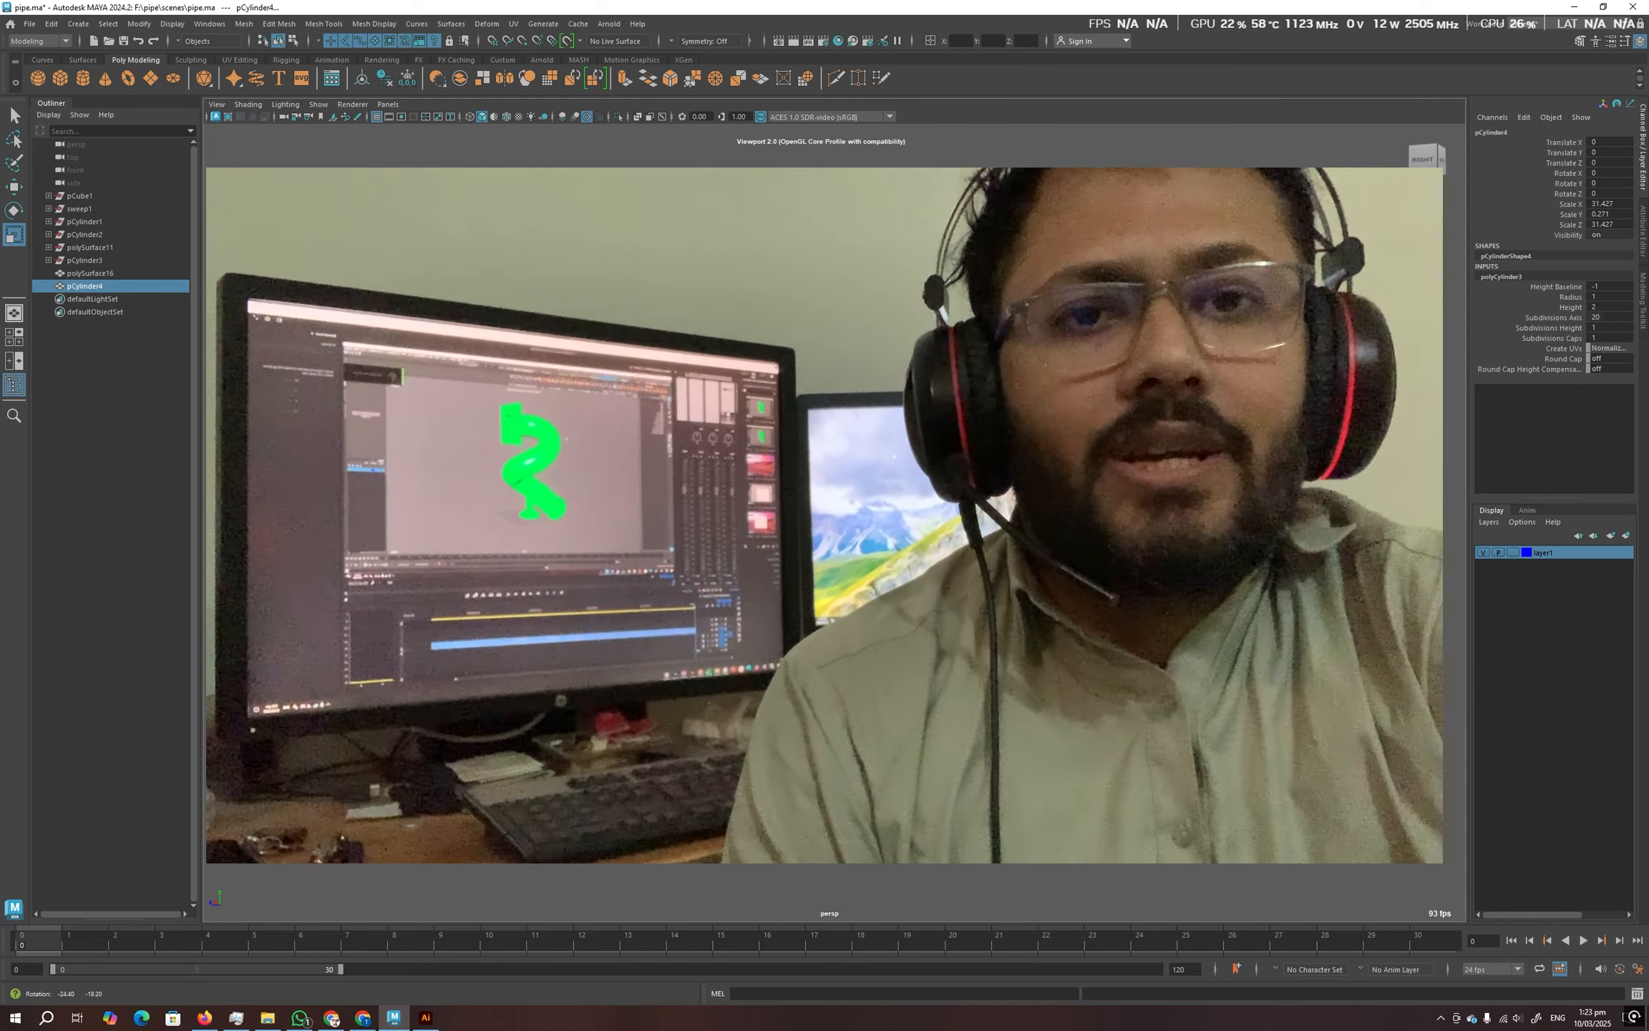
scroll(824, 501, up, 5)
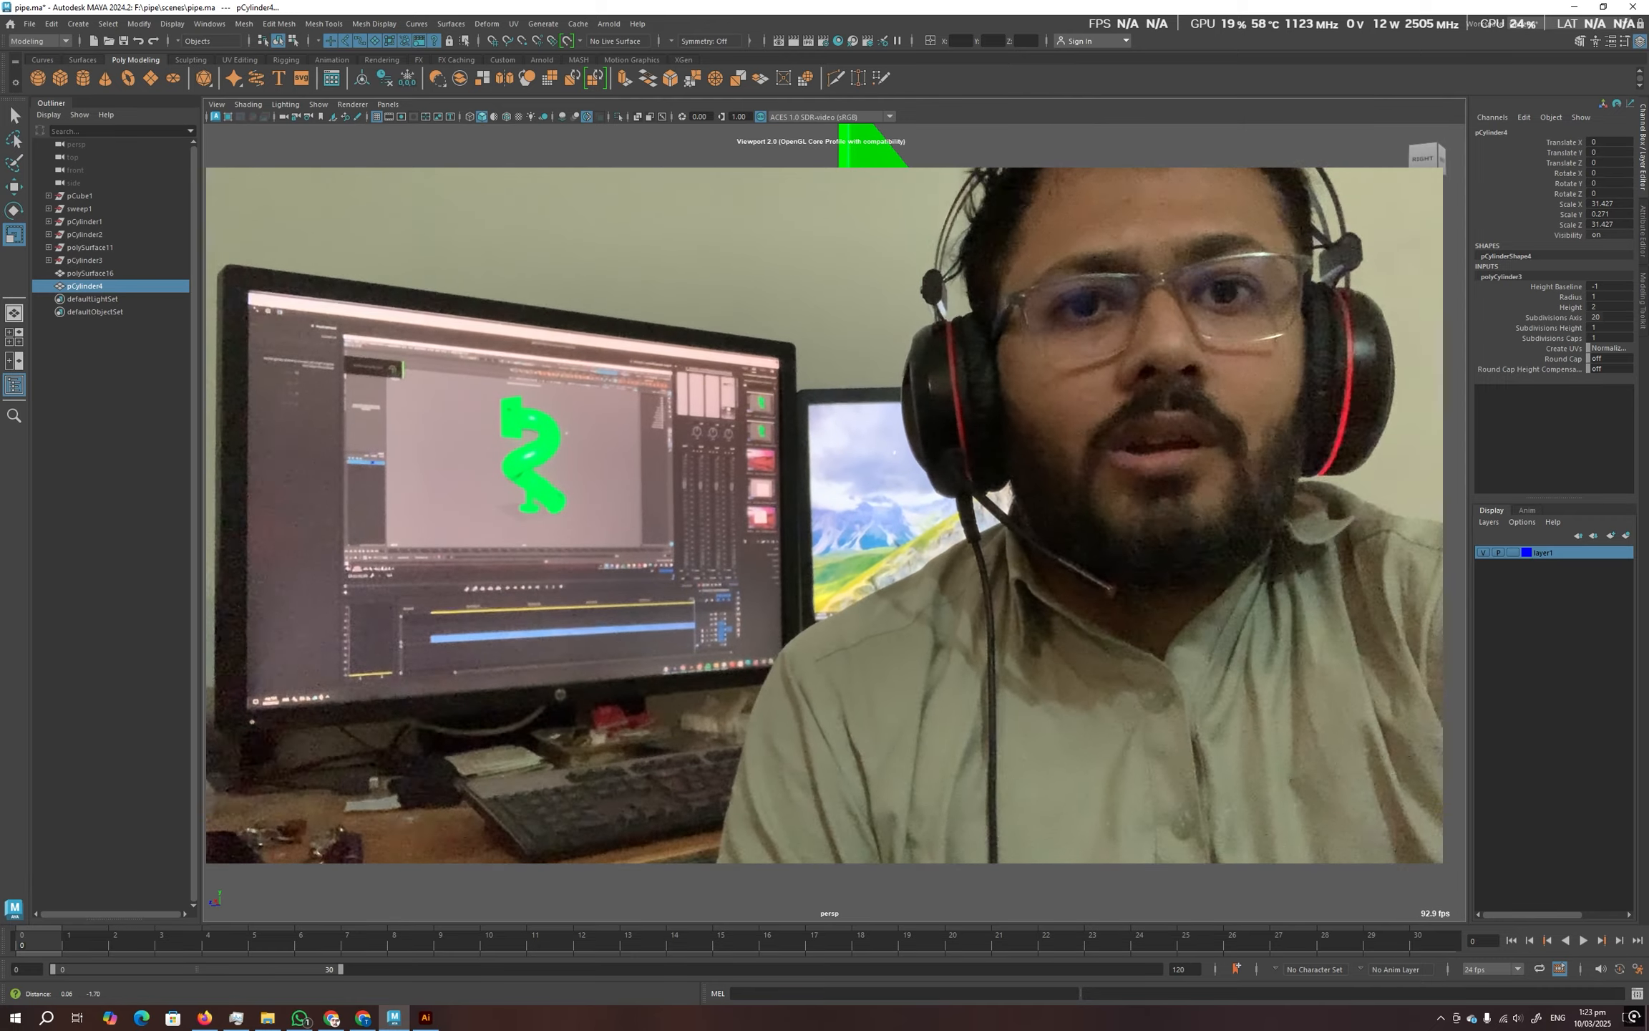
scroll(824, 501, up, 2)
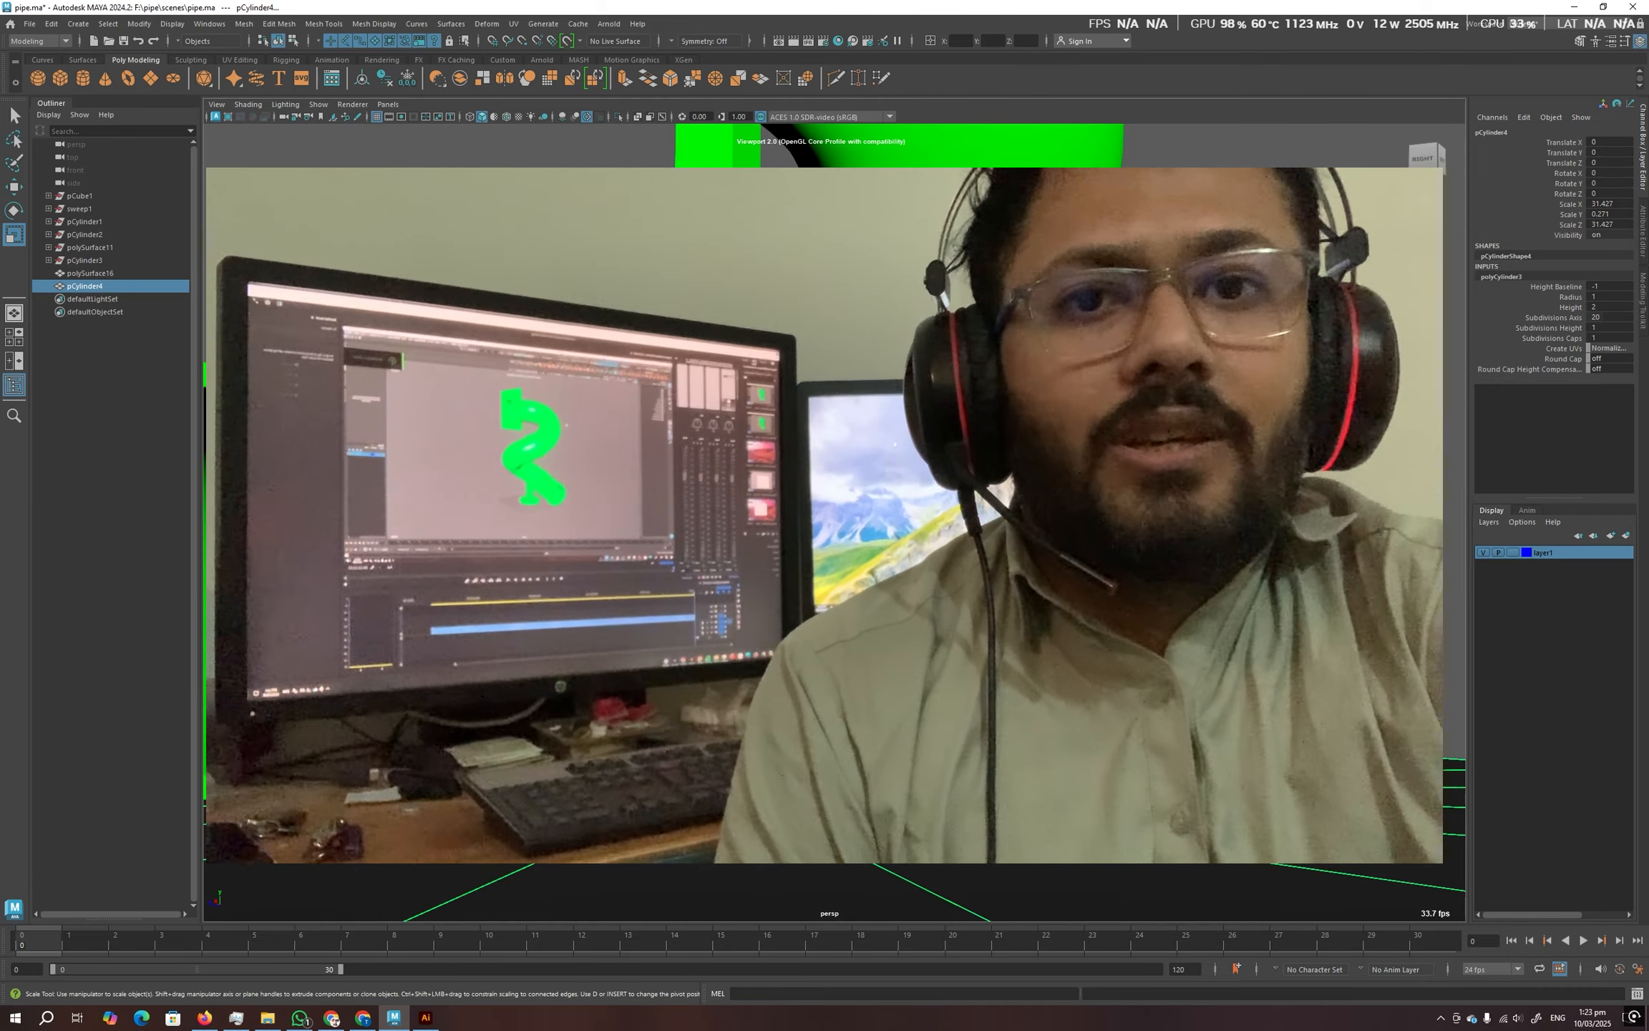
drag(824, 501, 870, 508)
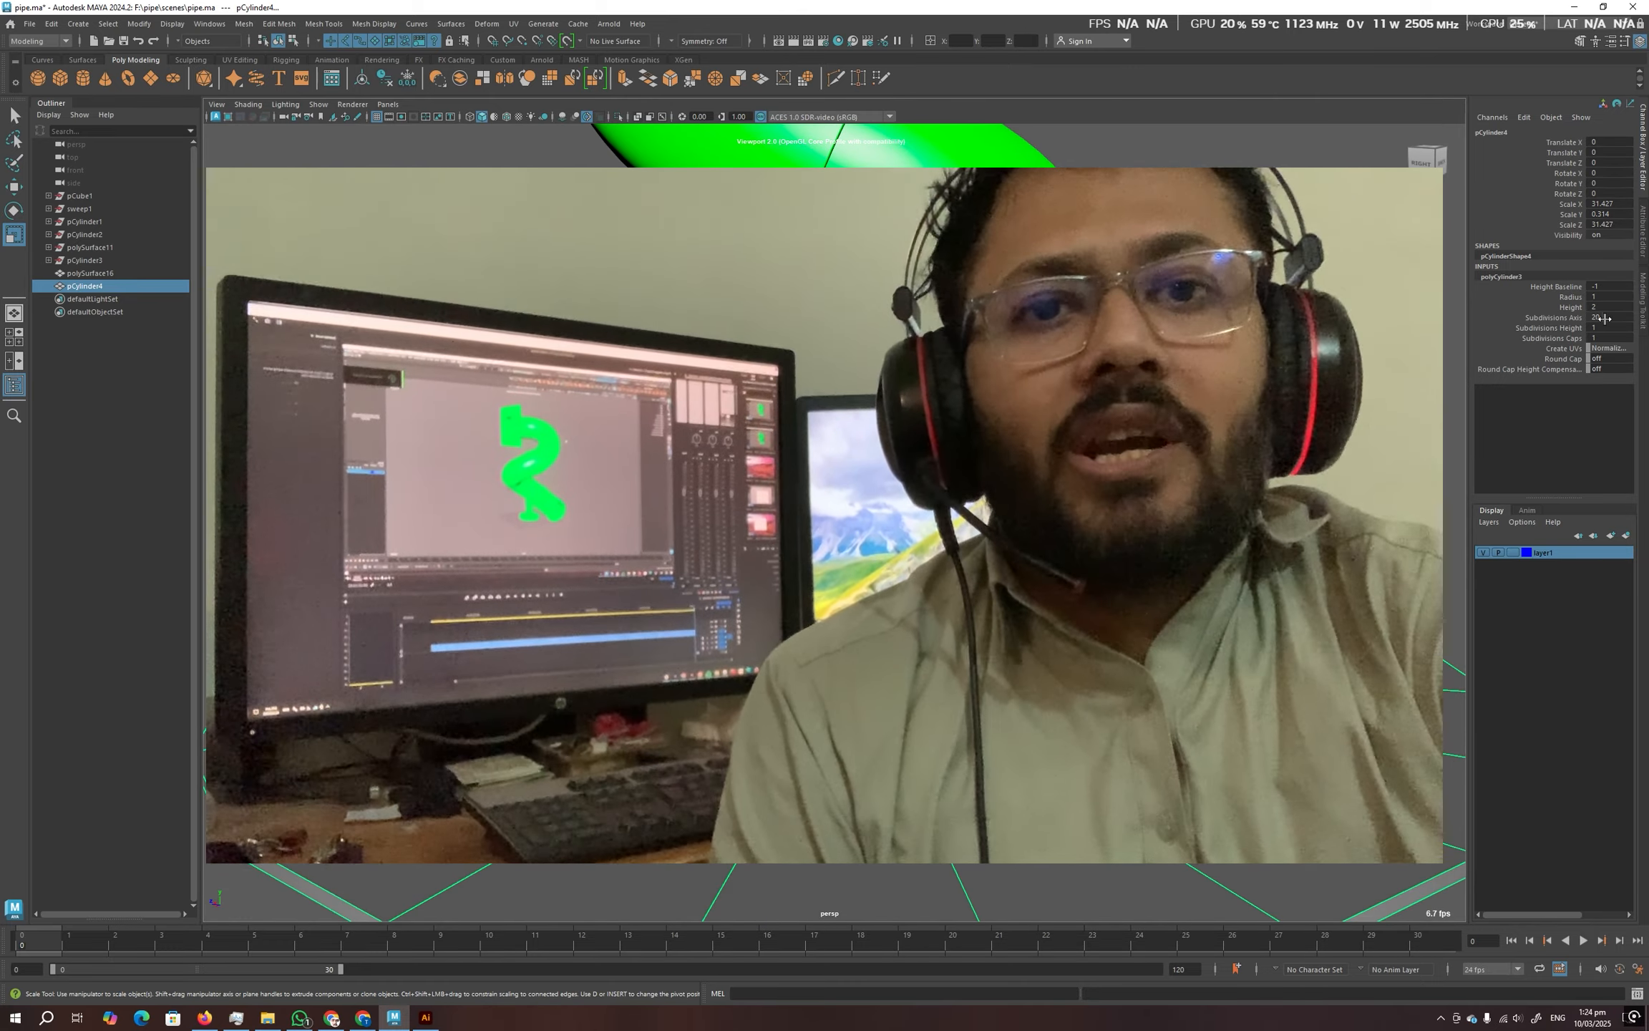
Set the wide base cylinder's axis subdivisions to 50.
middle_drag(870, 508, 902, 509)
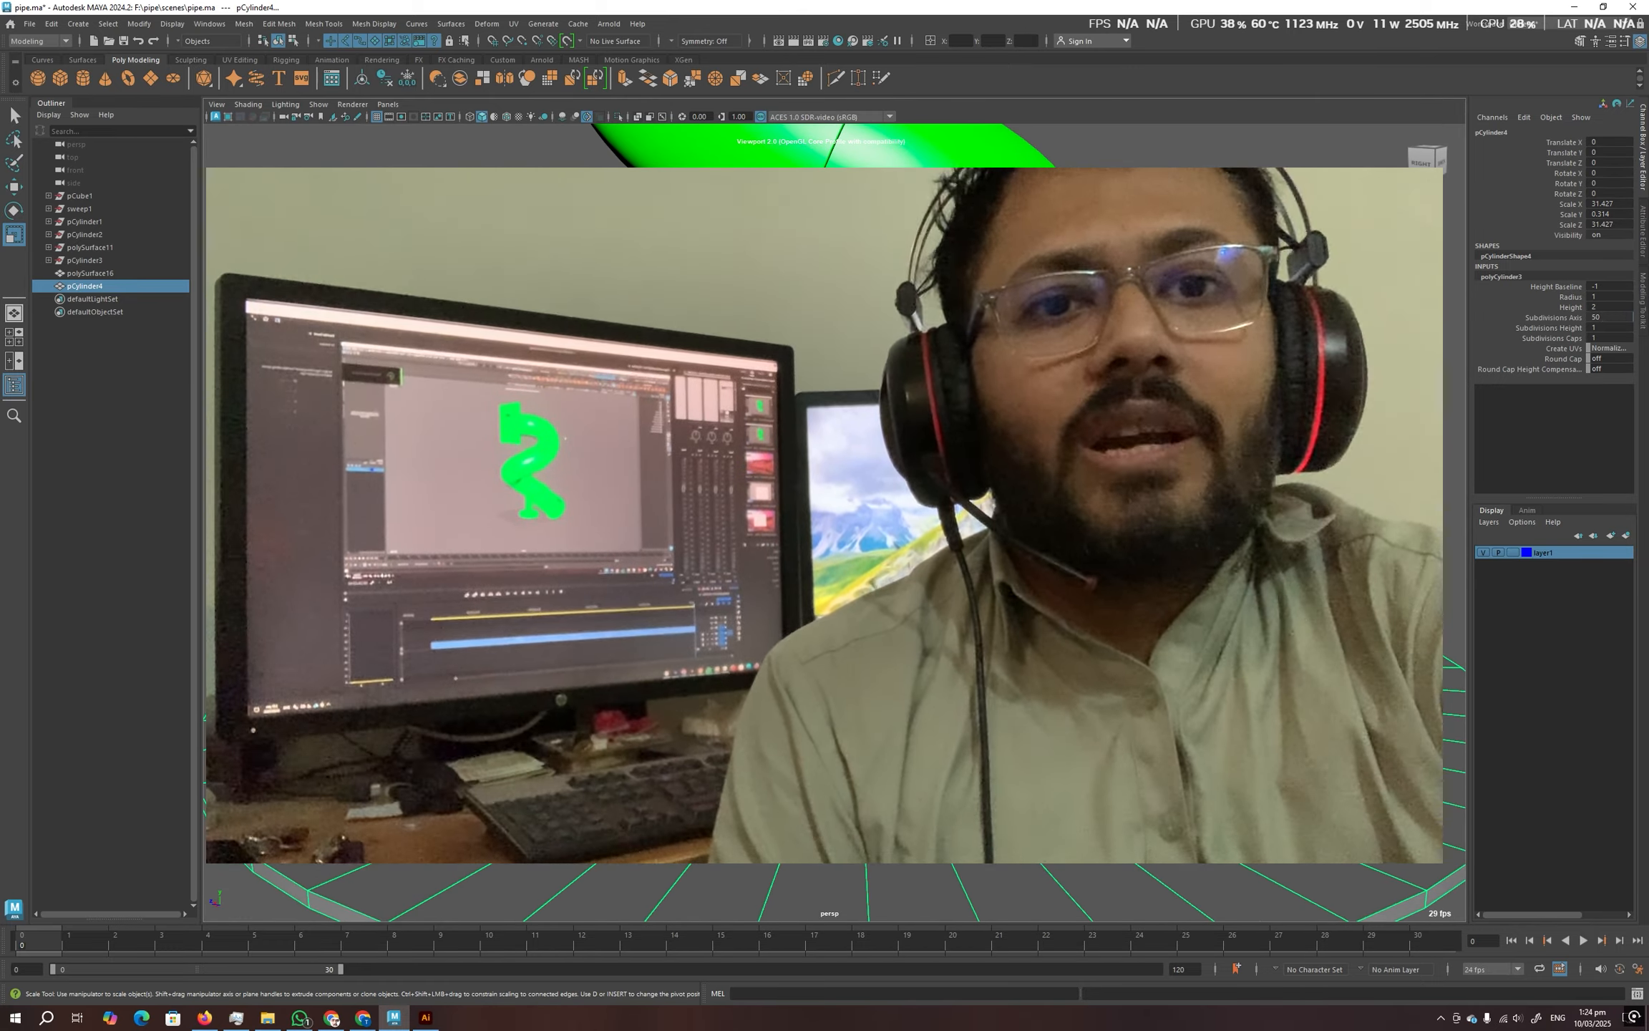
alt+drag(902, 509, 1038, 333)
alt+middle_drag(930, 429, 930, 501)
alt+right_drag(895, 501, 959, 501)
alt+drag(930, 501, 916, 492)
alt+middle_drag(916, 494, 910, 468)
alt+drag(910, 472, 891, 465)
Select only the base cylinder and bring up the UV Editing tools.
click(967, 458)
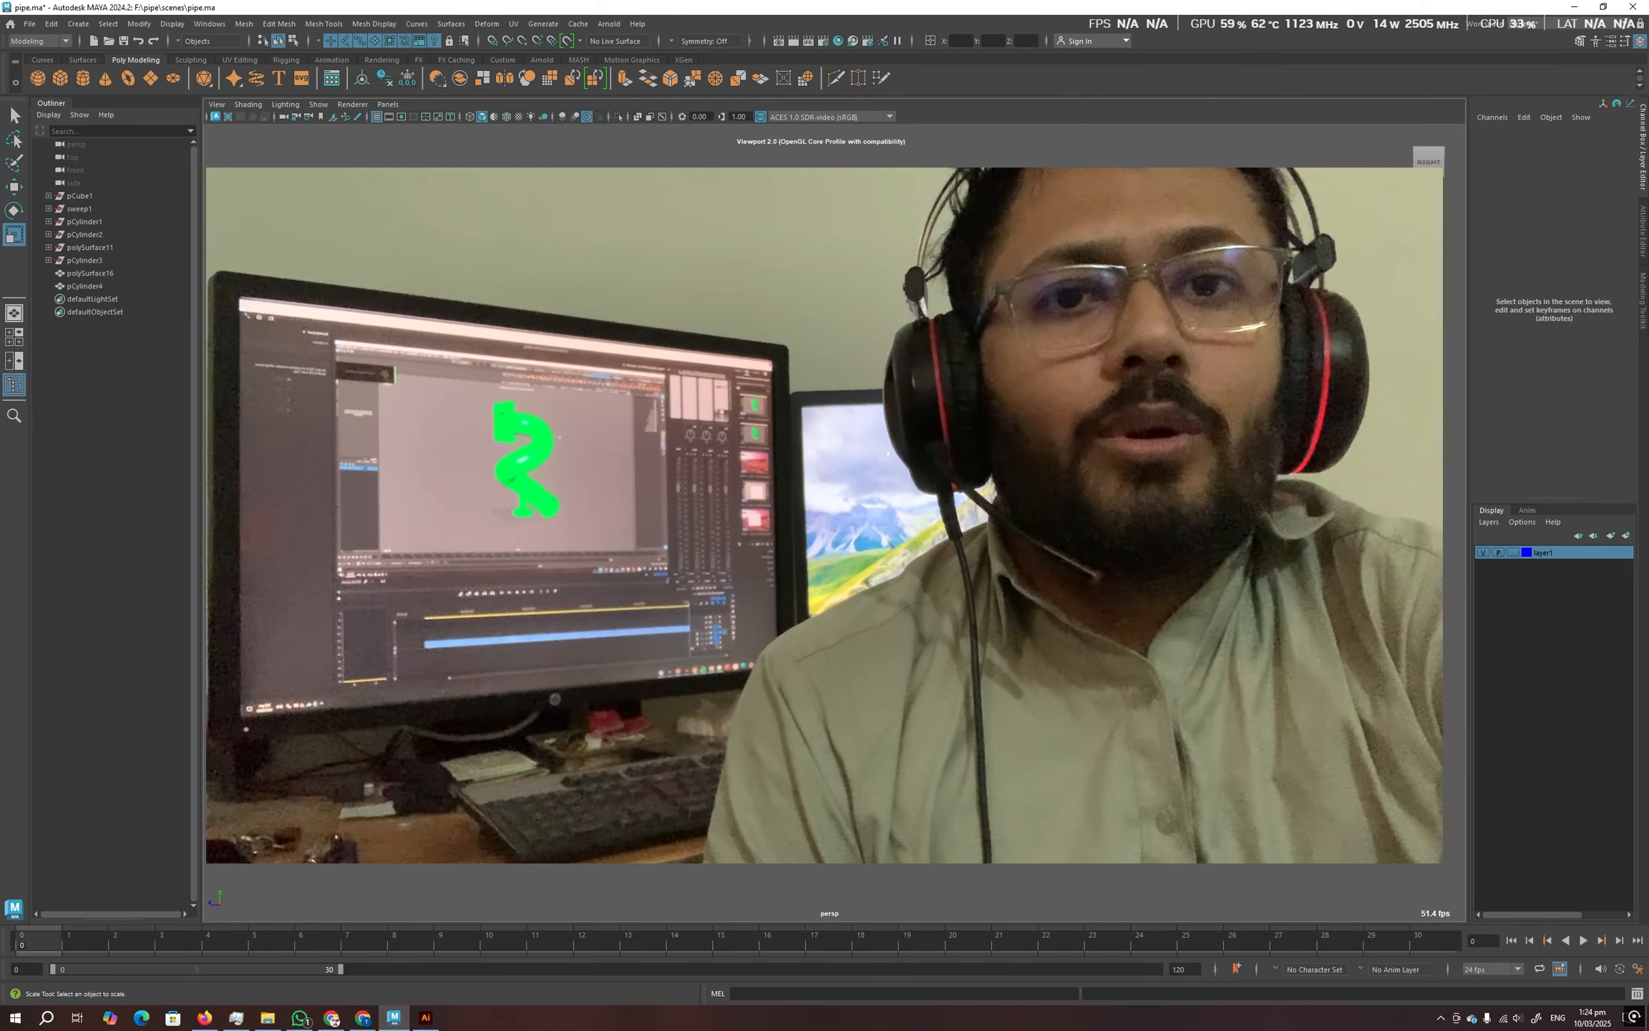
click(891, 465)
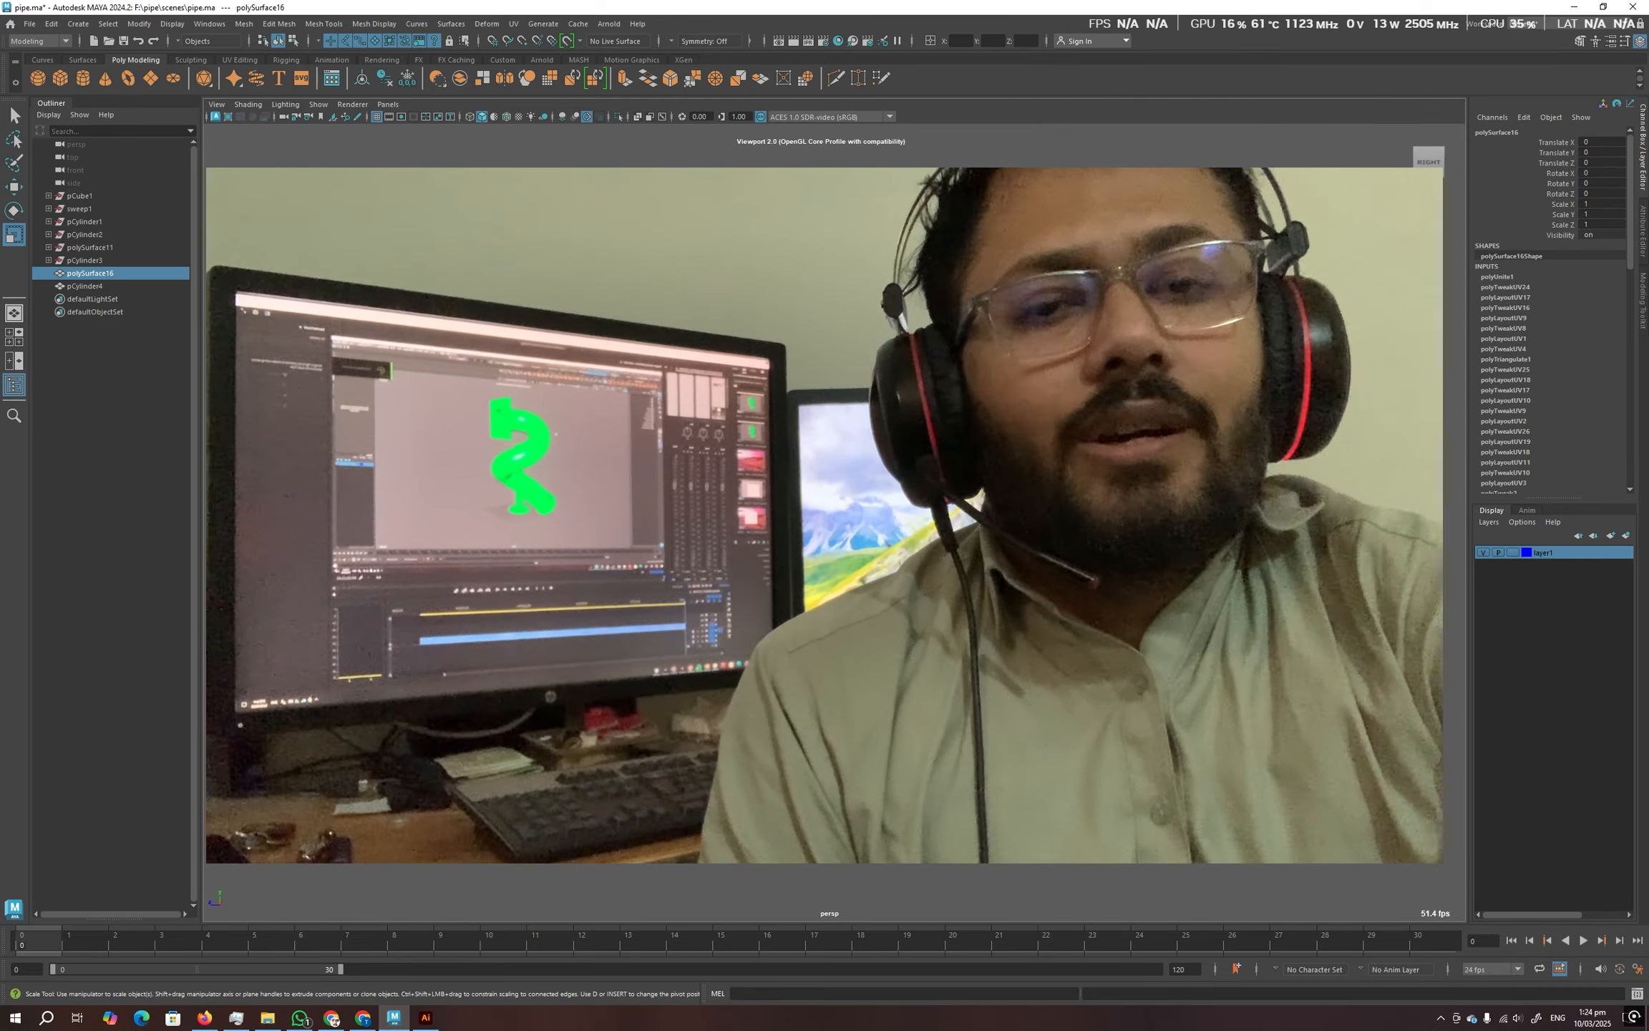
shift+click(891, 493)
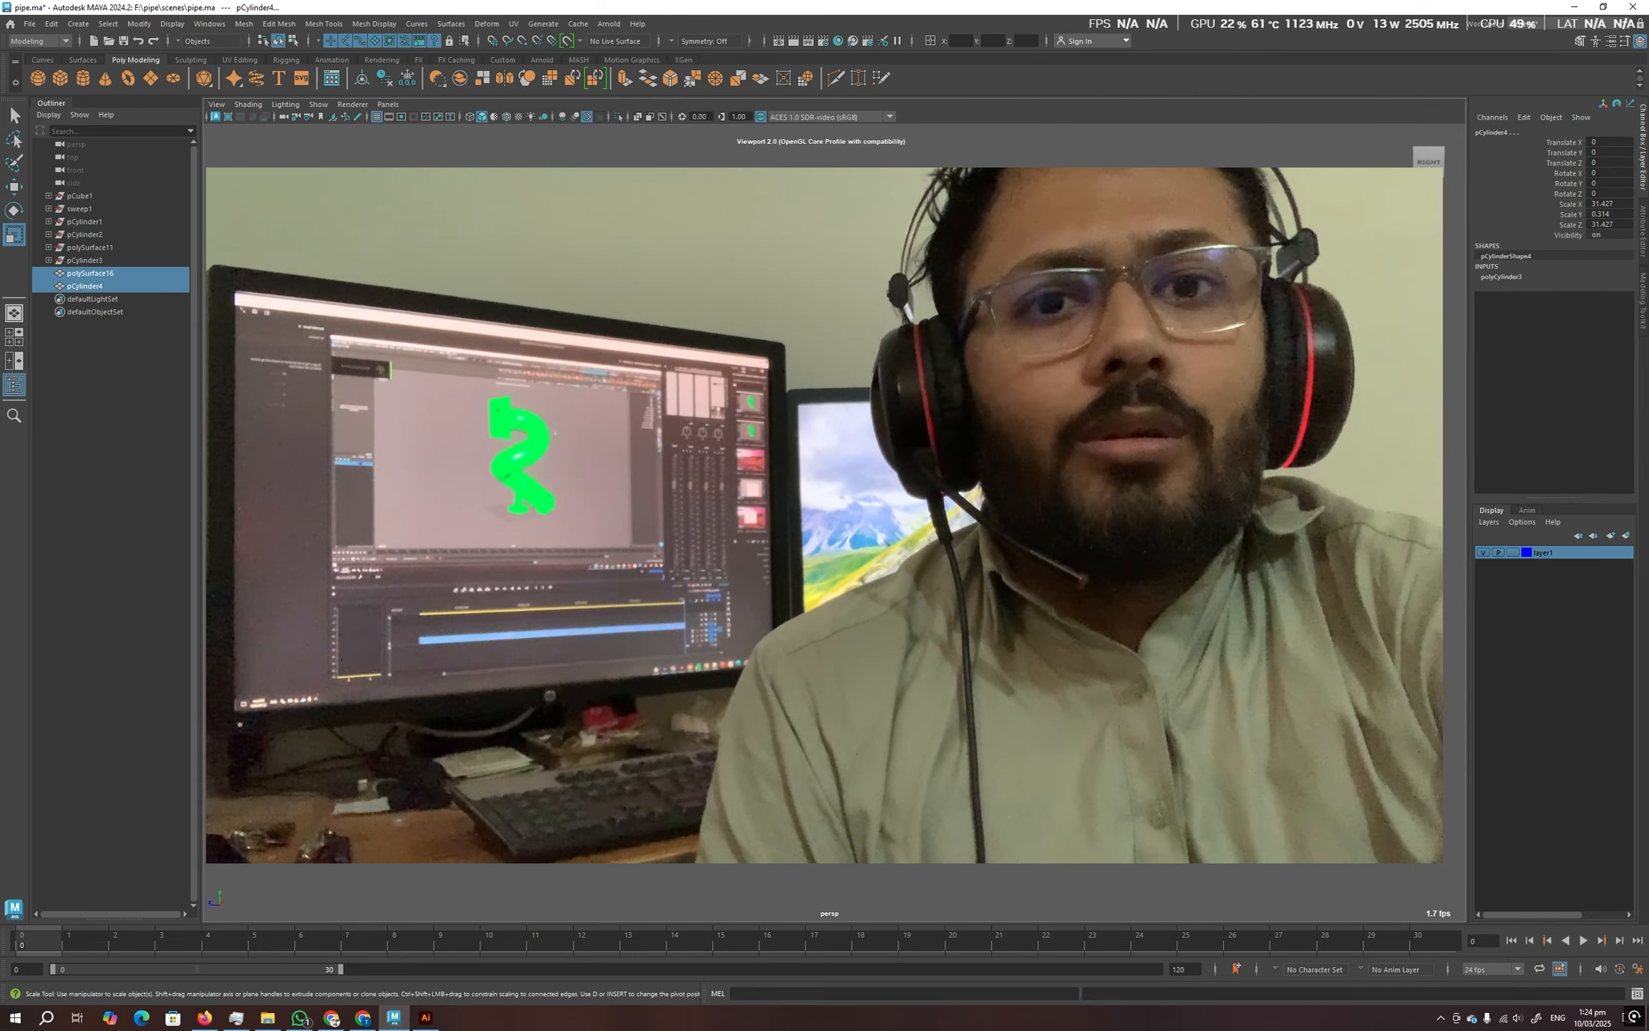
click(244, 23)
mouse_move(269, 61)
click(507, 146)
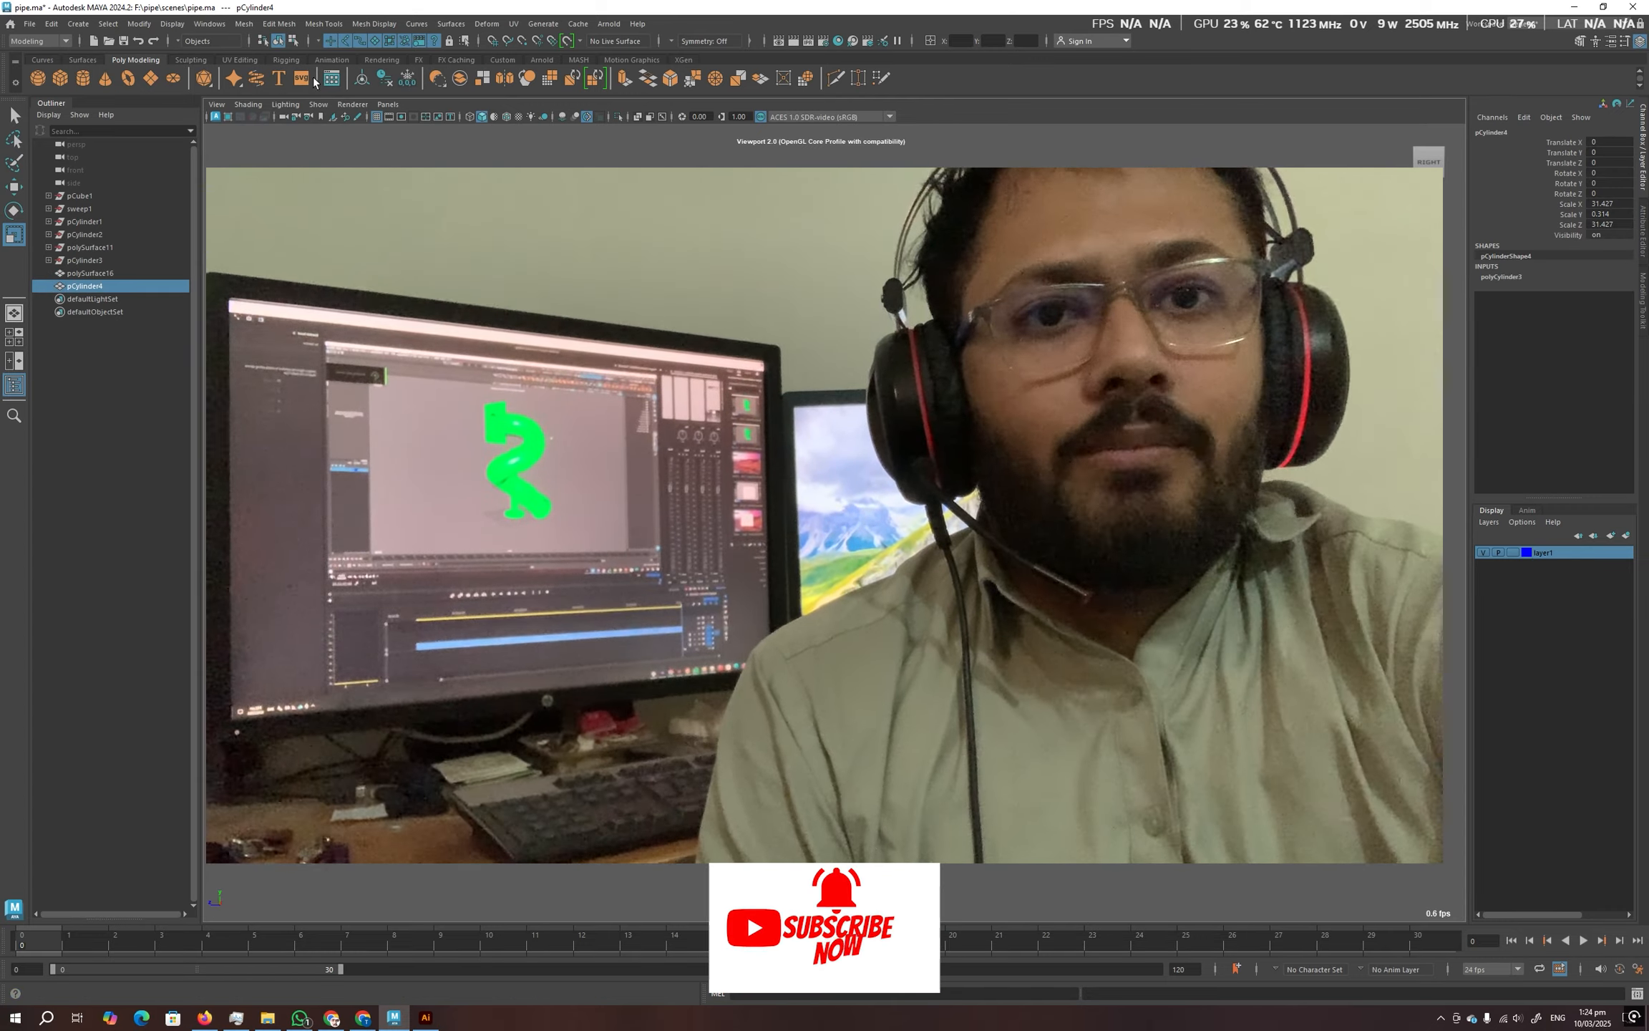
click(240, 59)
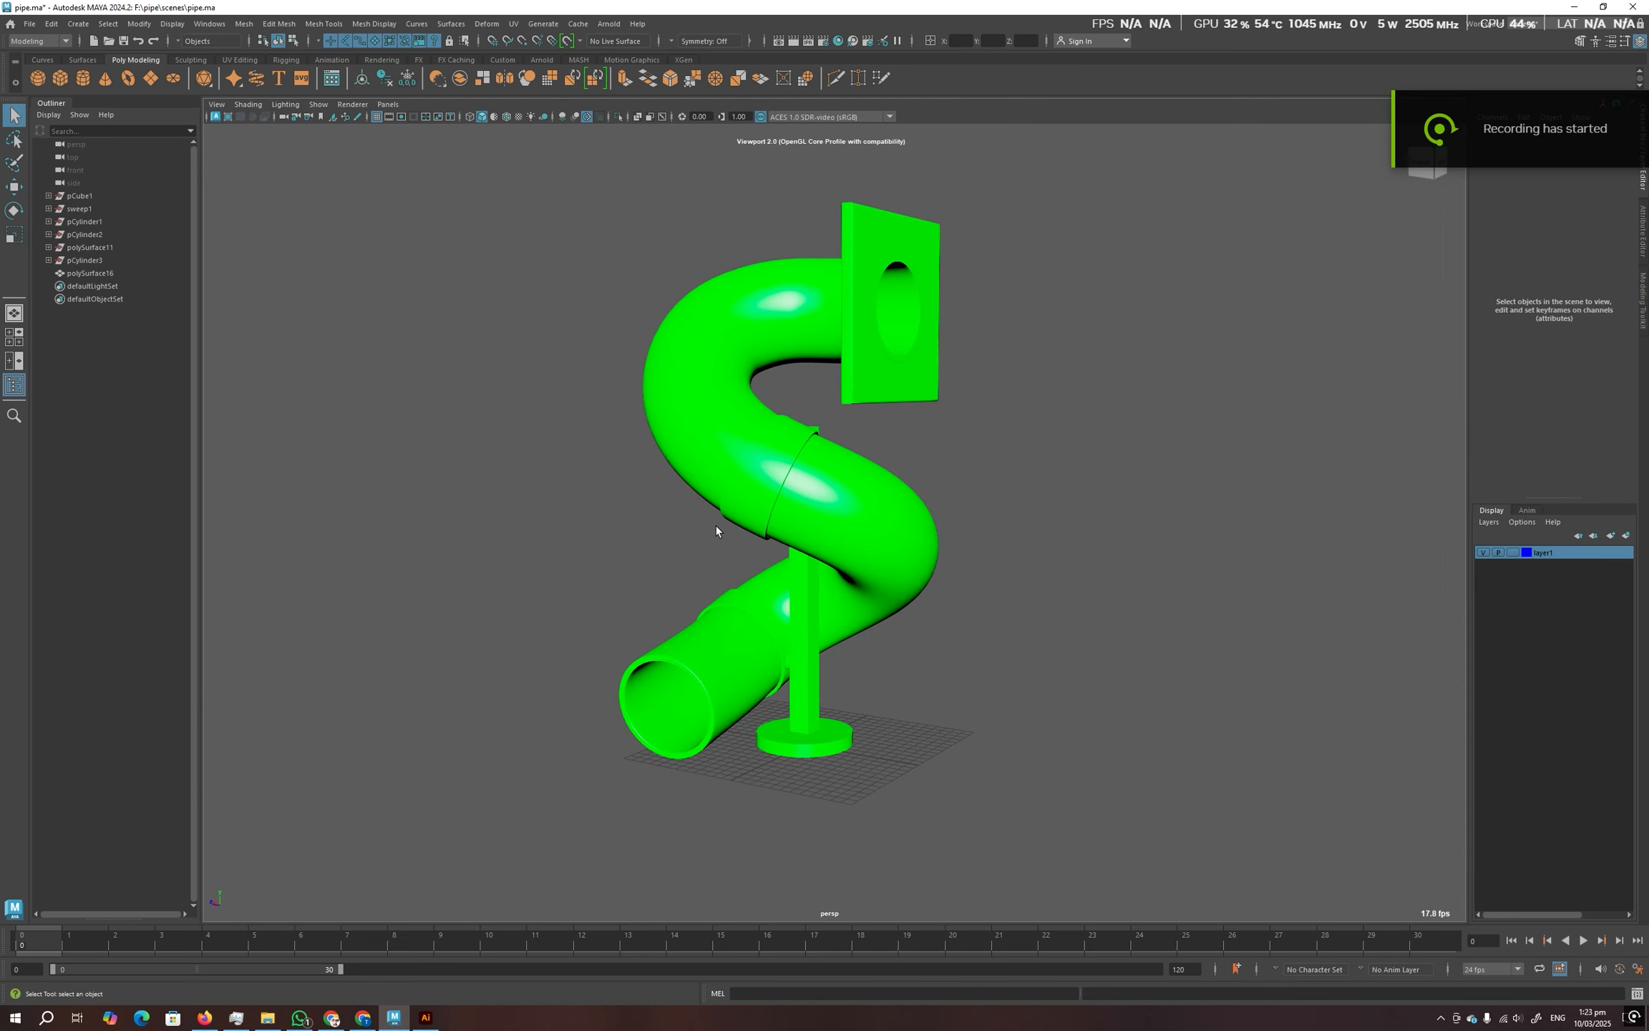
Add a polygon cylinder at the origin under the slide's pole and scale it uniformly to about 5.81.
alt+drag(717, 530, 724, 527)
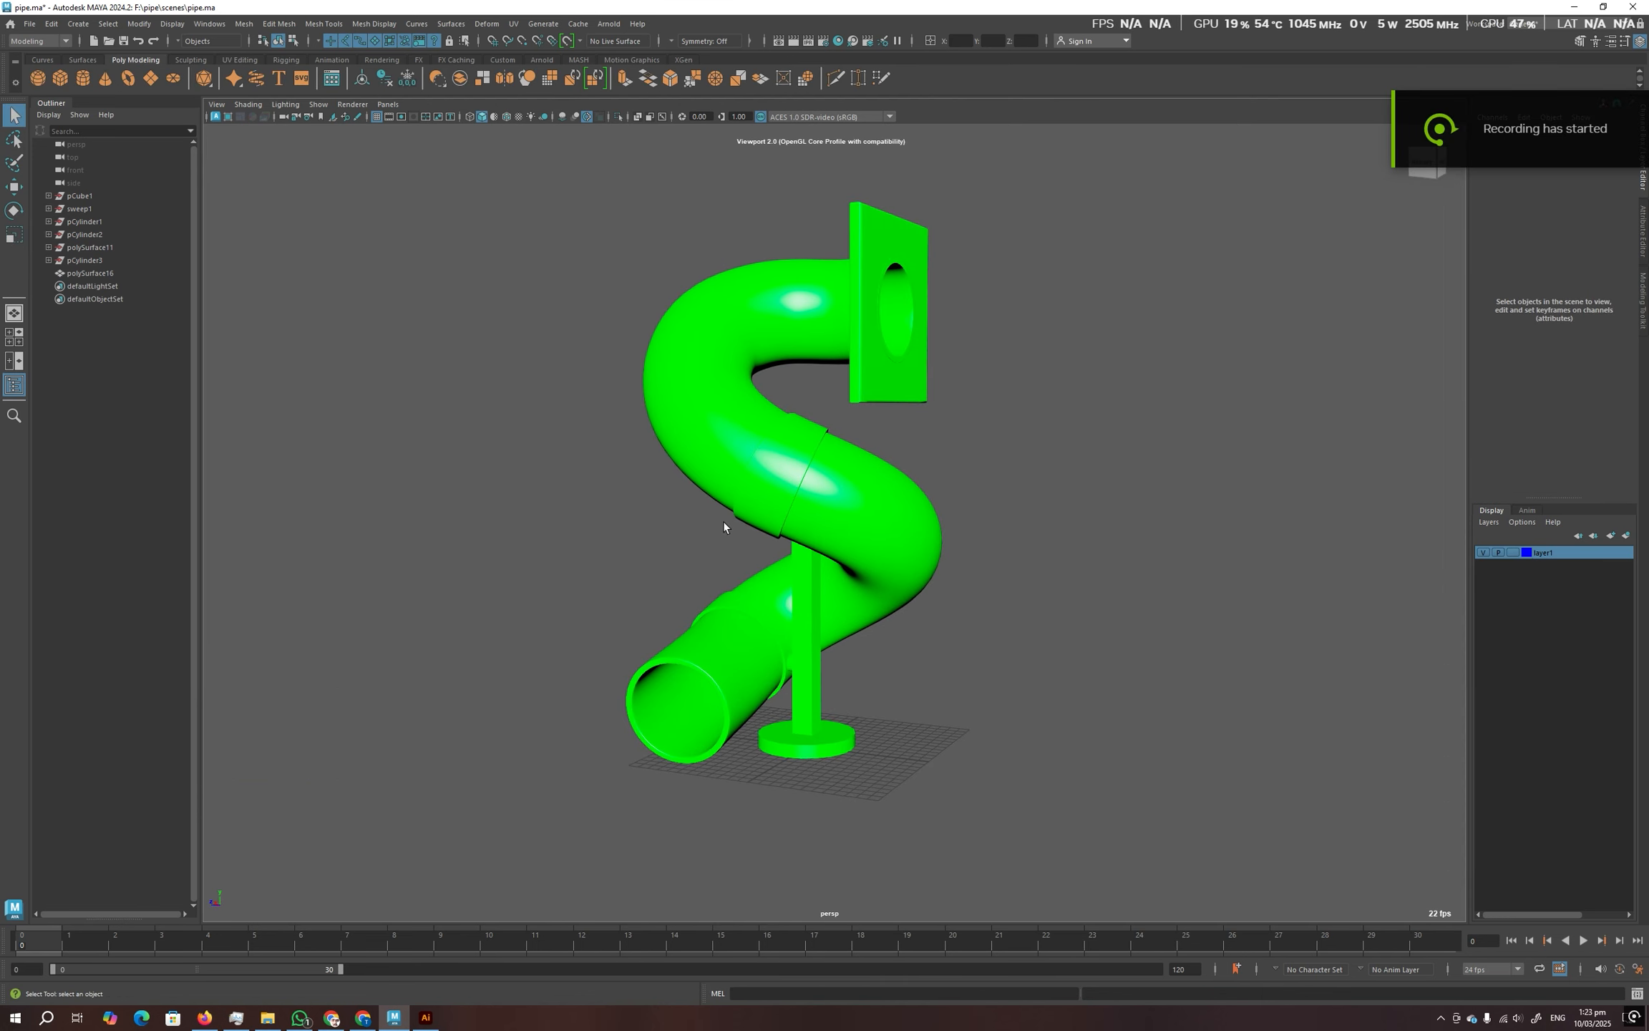
click(83, 82)
click(13, 235)
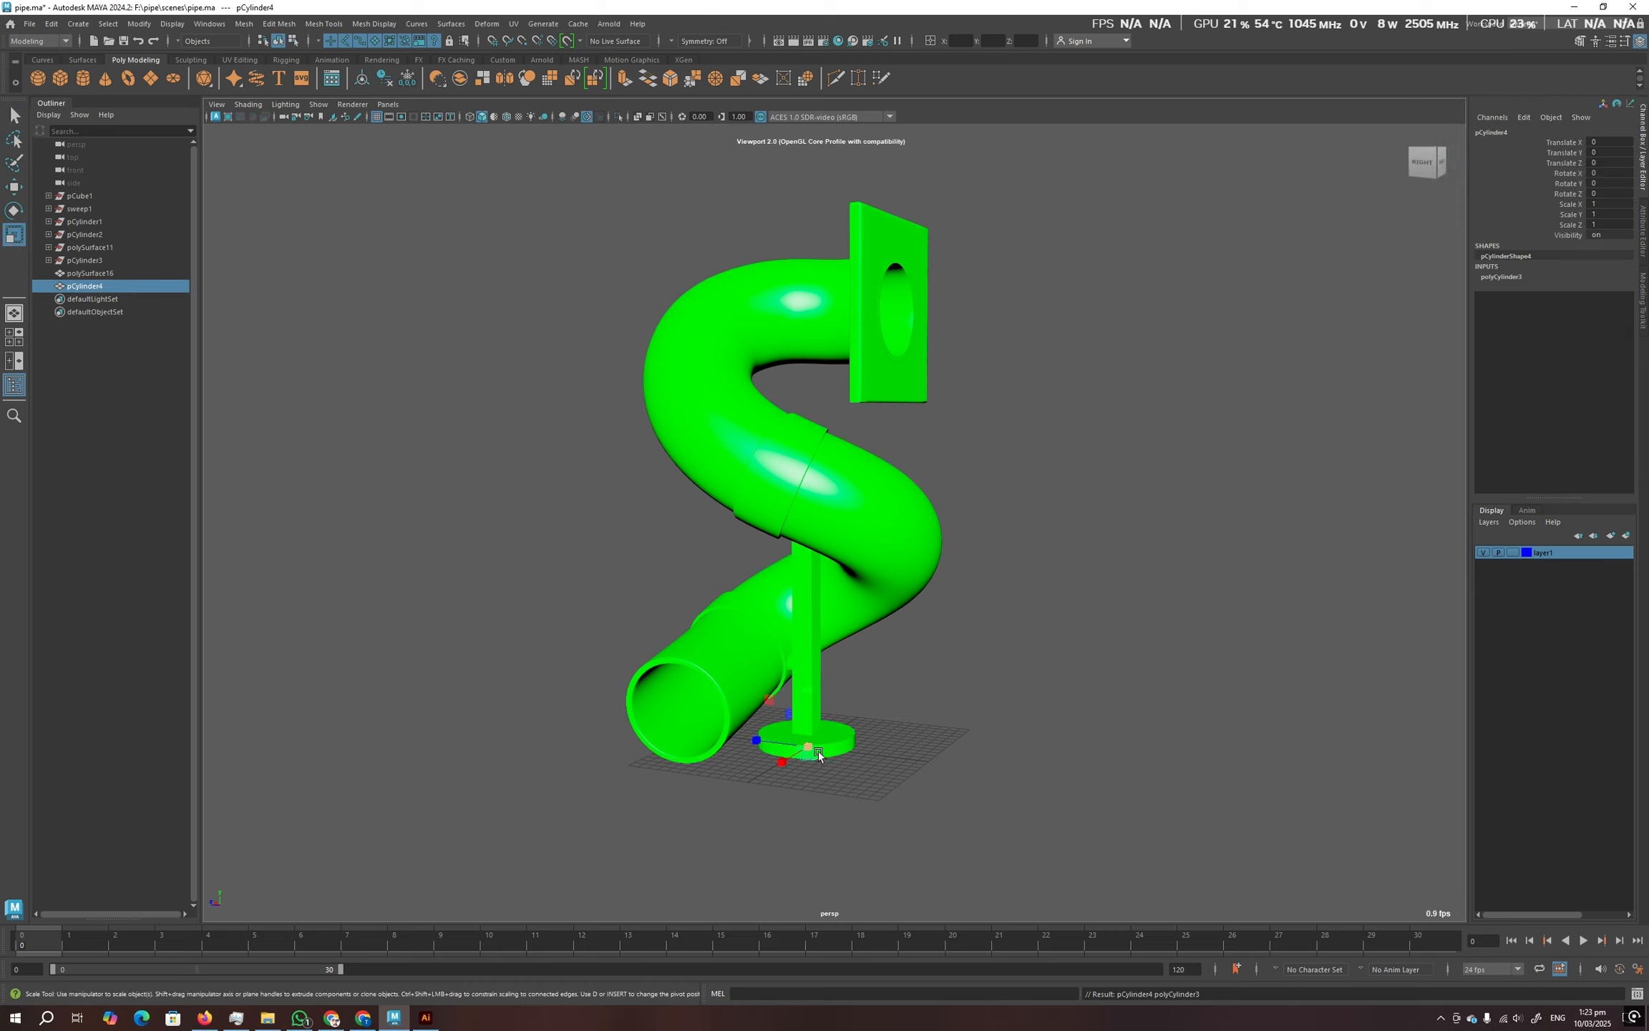
drag(808, 749, 1016, 648)
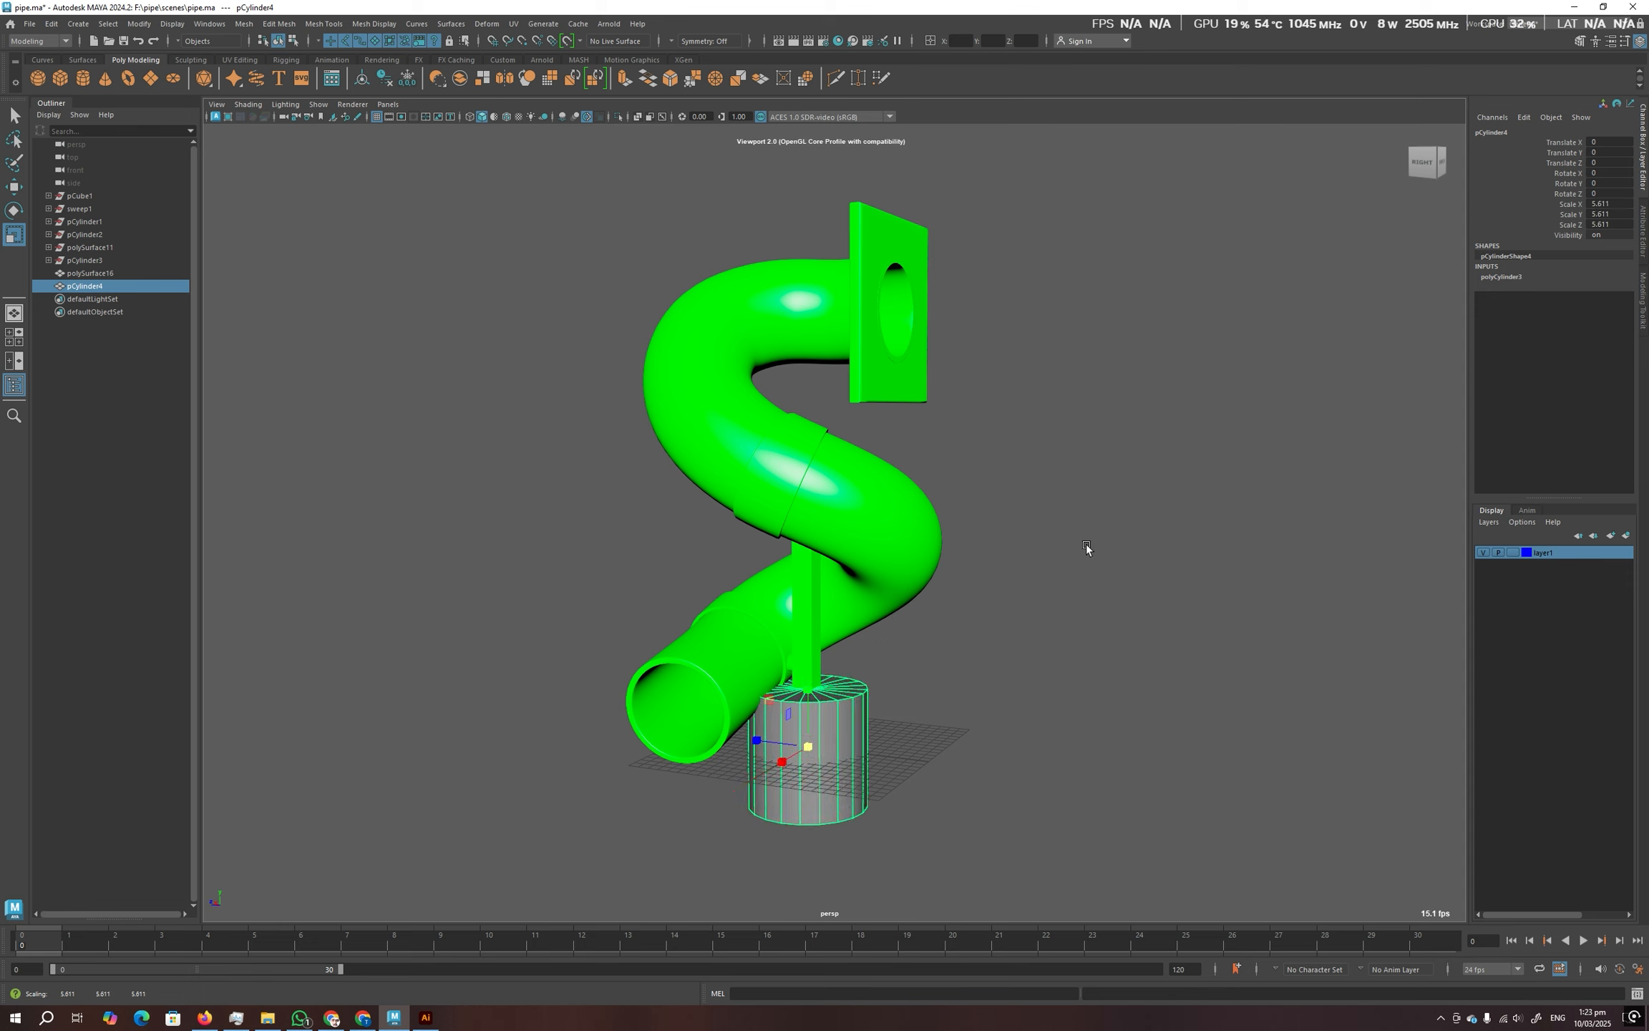
Set the new cylinder's Height Baseline to -1.
click(1515, 278)
click(1607, 286)
text(-1)
key(Return)
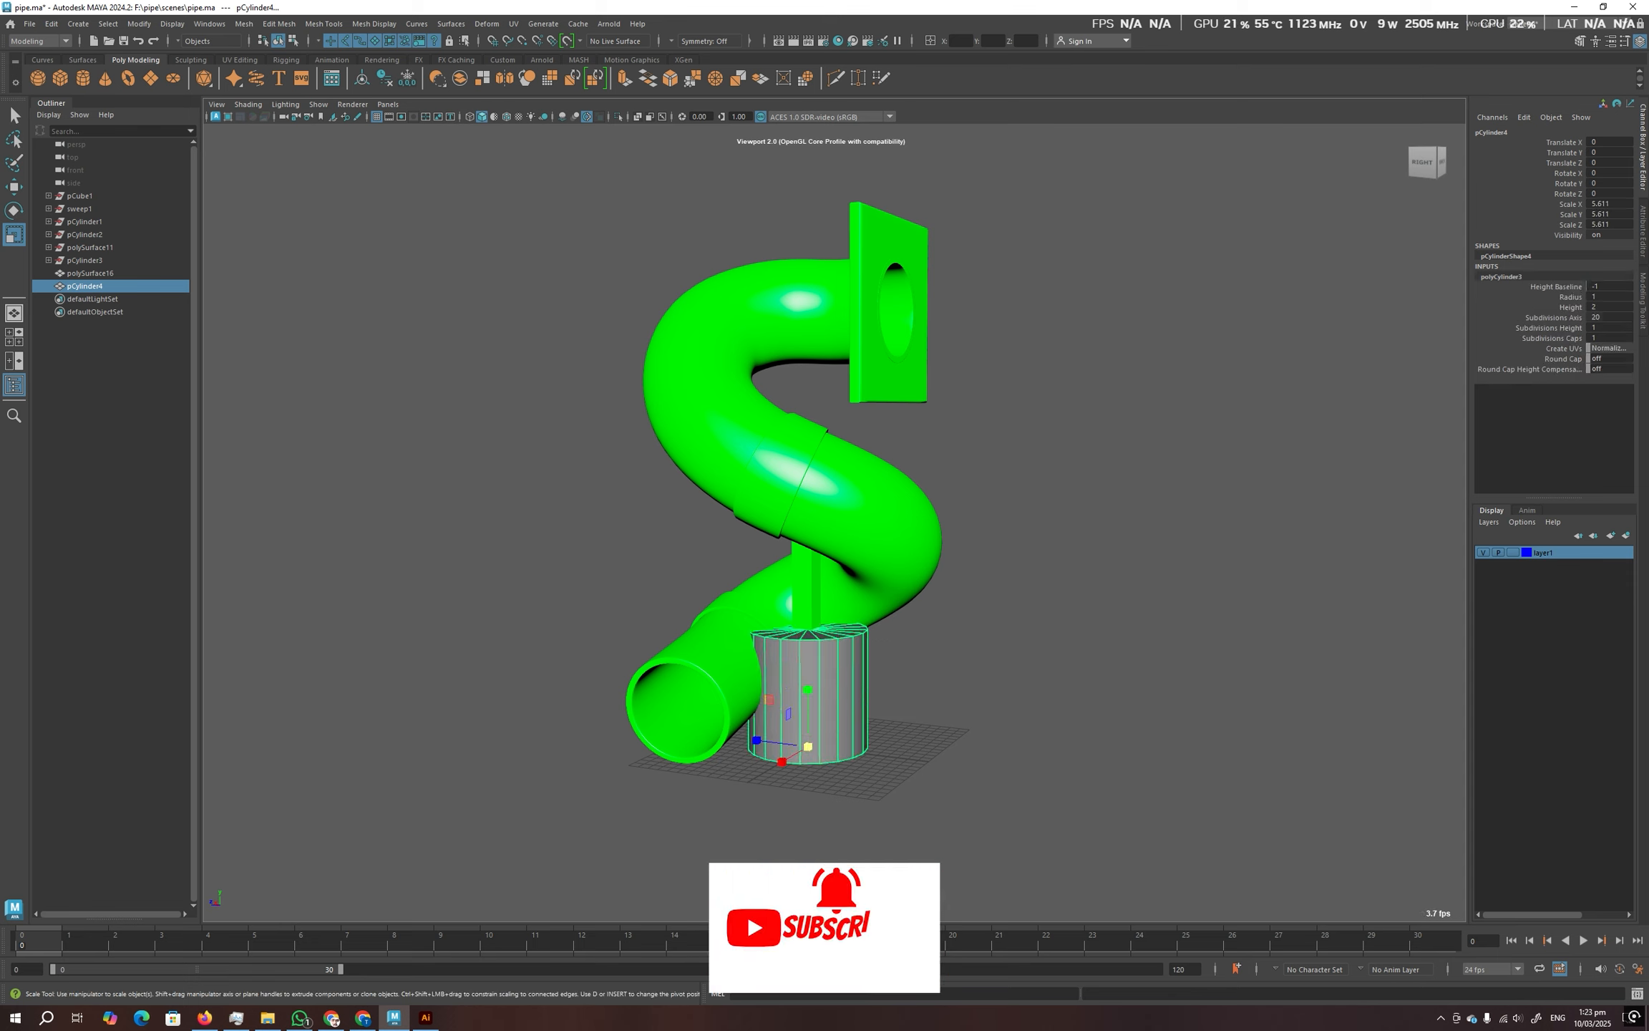
Scale the cylinder into a wide, thin disc under the slide, about 31.43 in X and Z and 0.314 in Y.
drag(807, 689, 811, 742)
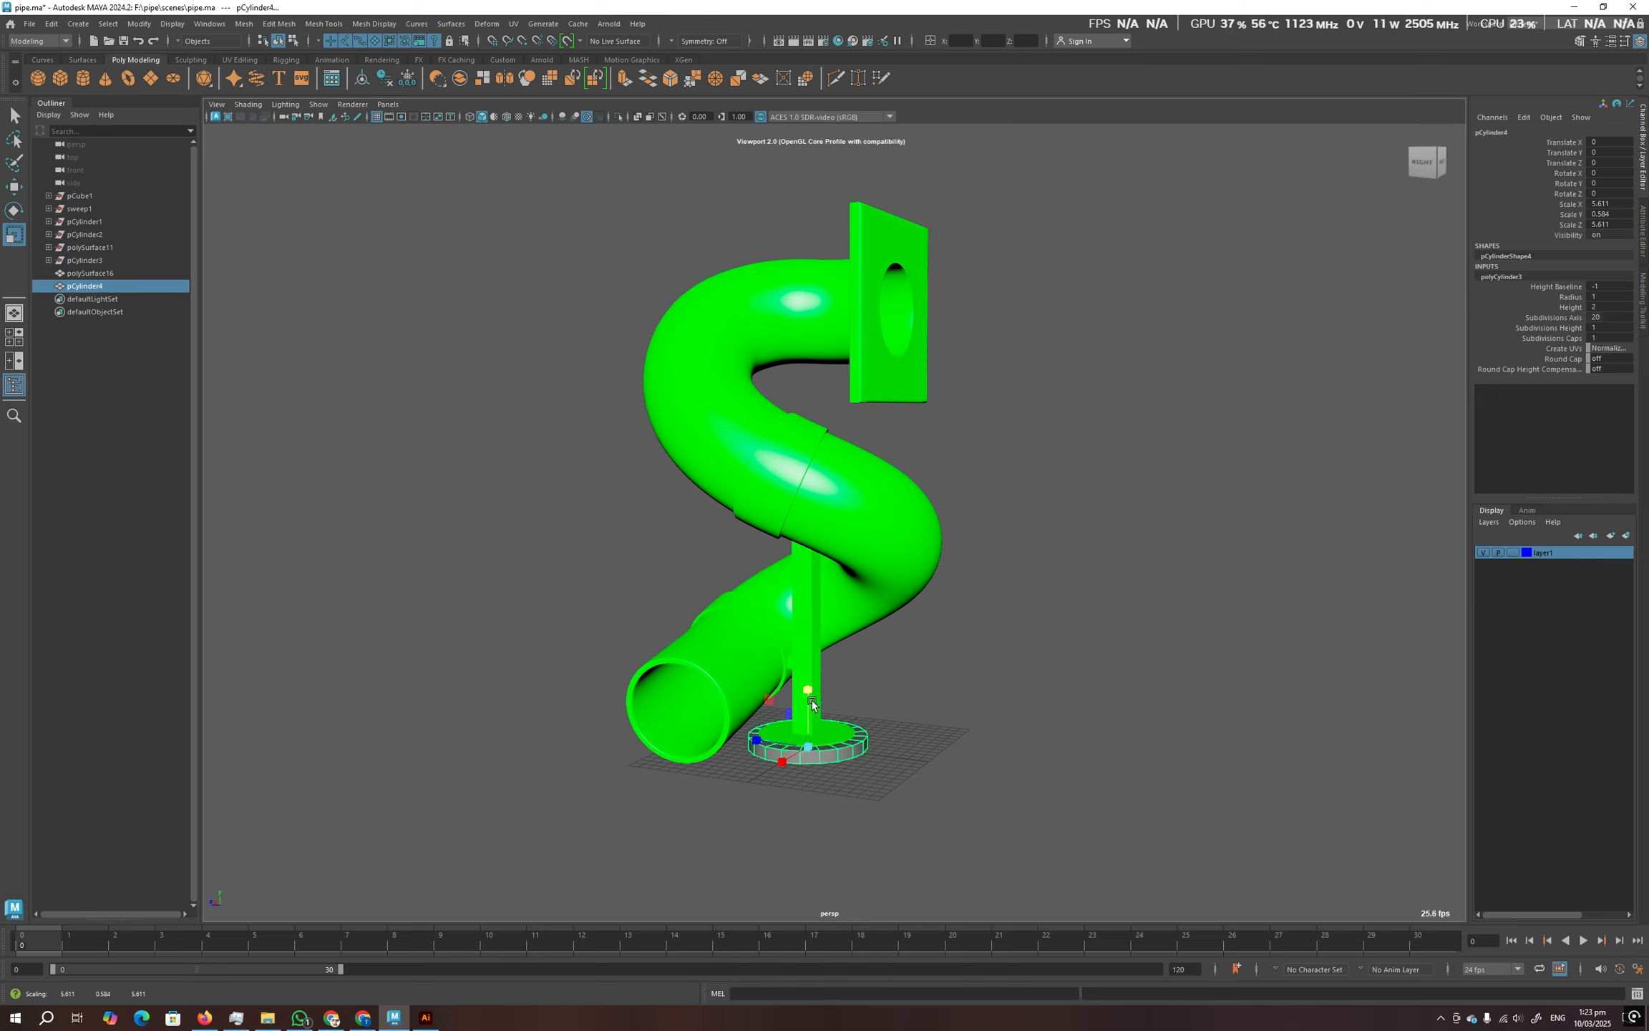
drag(811, 707, 1210, 738)
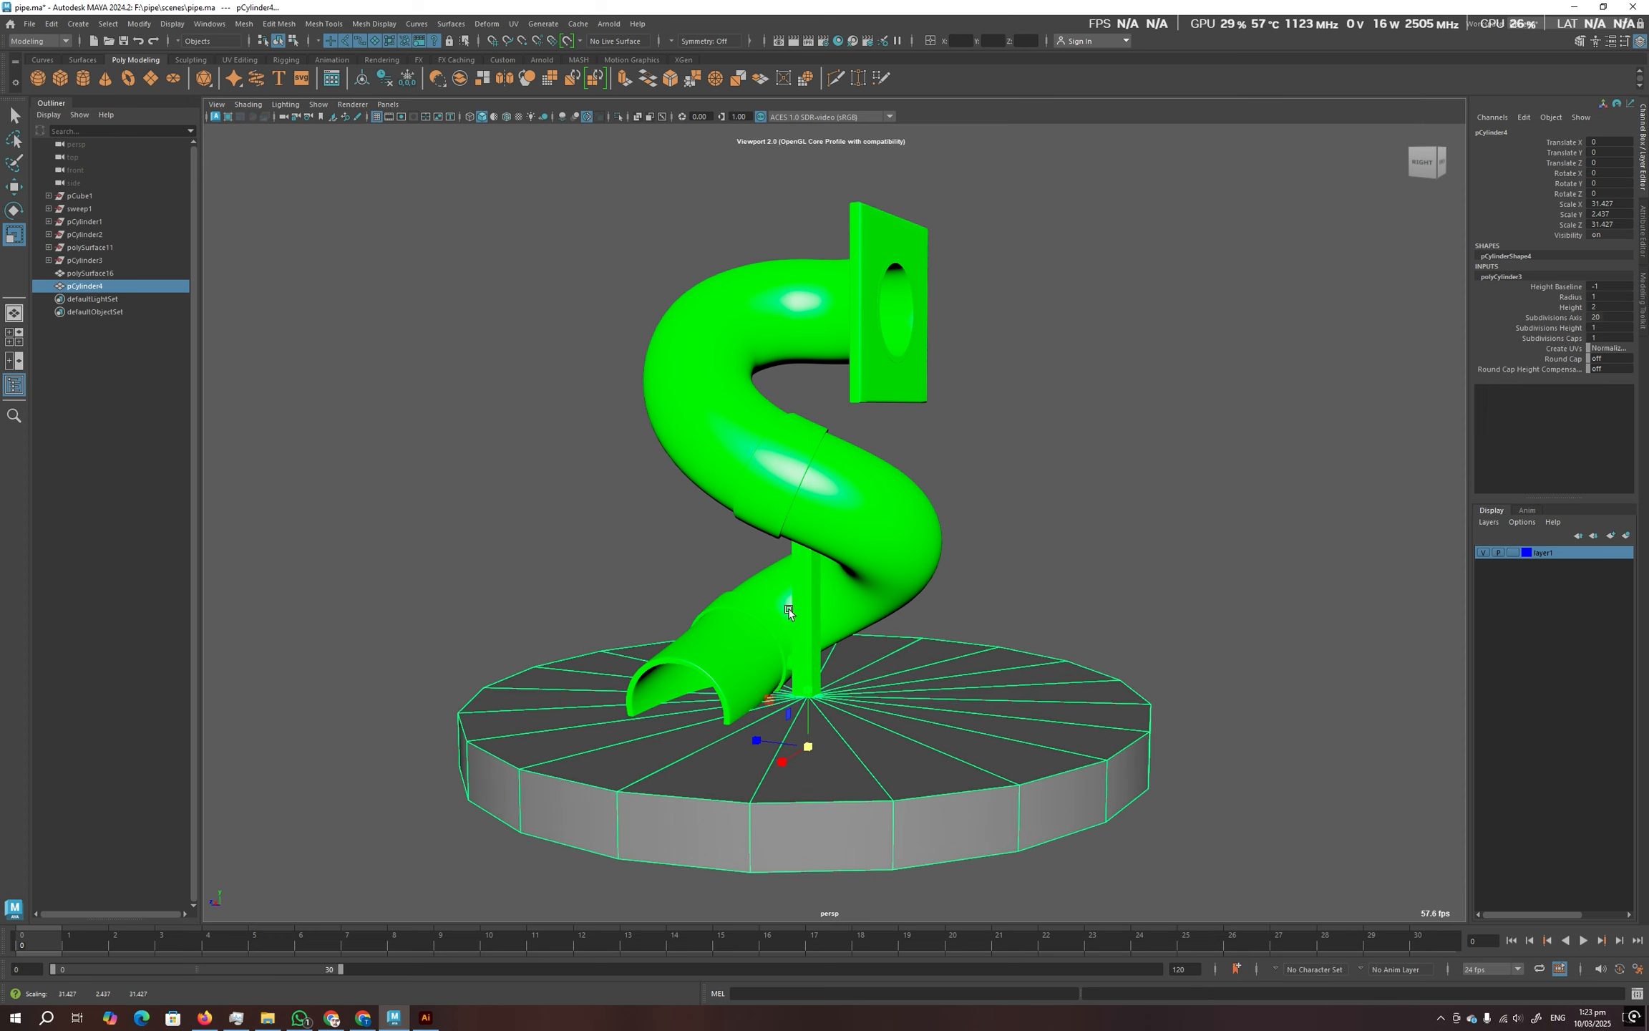
mouse_move(822, 691)
alt+mouse_down()
mouse_move(836, 725)
mouse_move(802, 679)
mouse_move(799, 730)
mouse_move(772, 733)
mouse_move(816, 720)
alt+mouse_up()
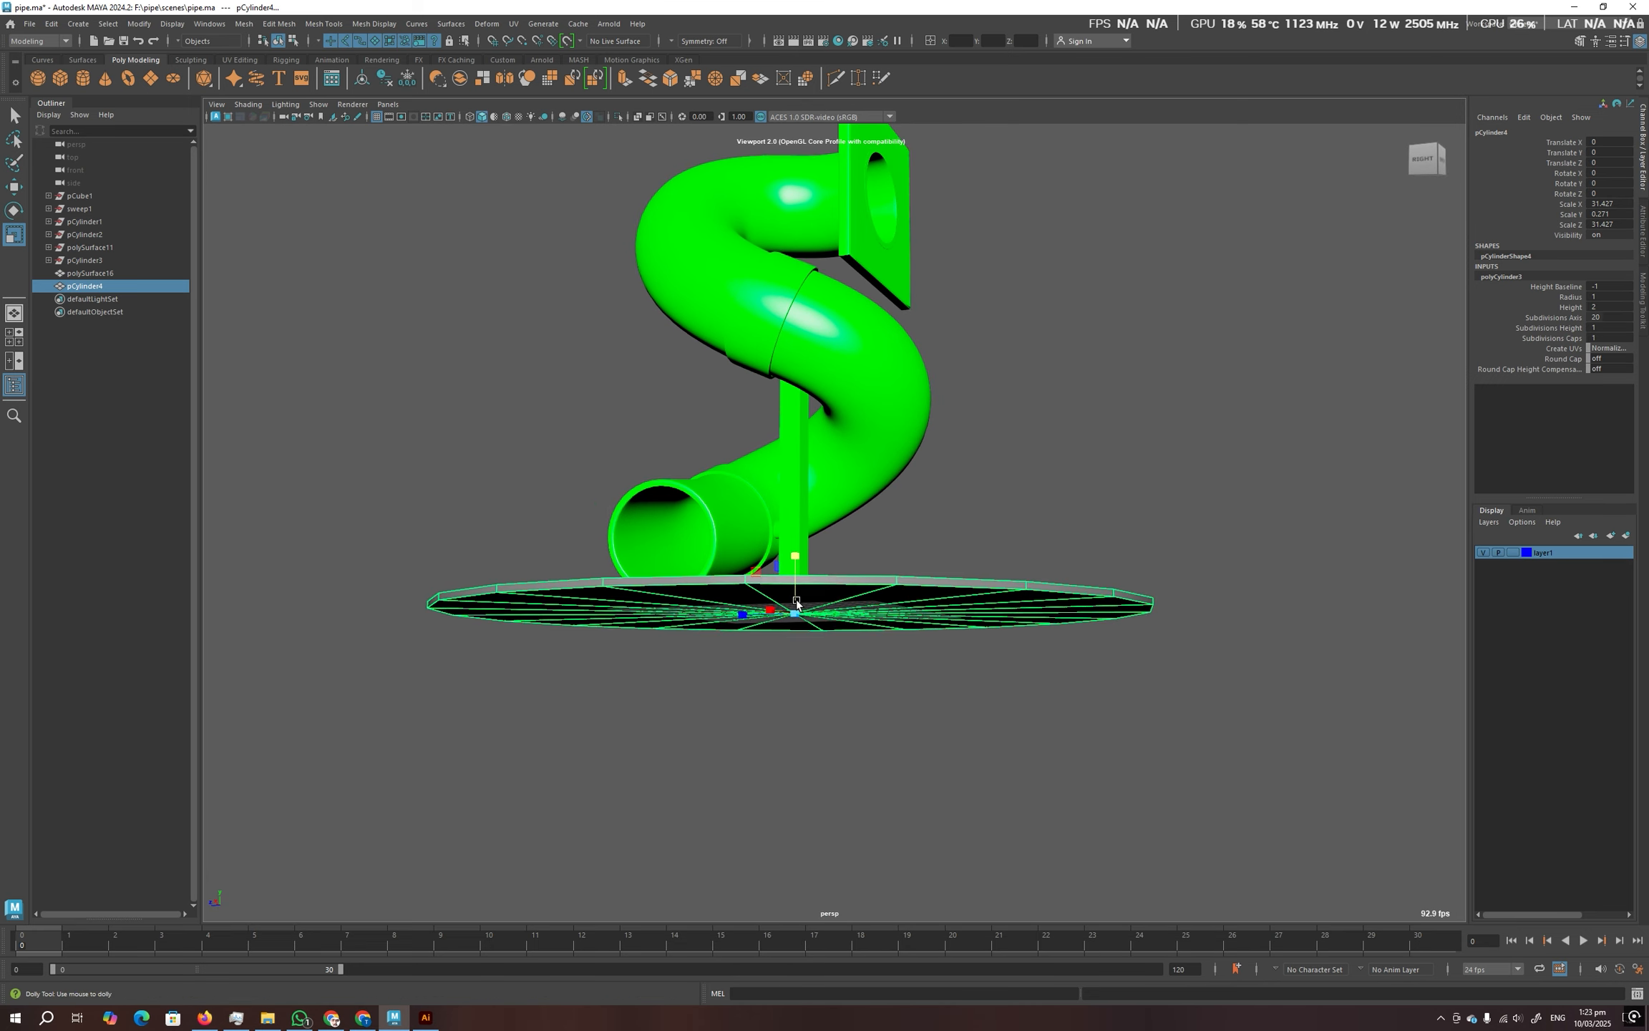
scroll(818, 727, up, 5)
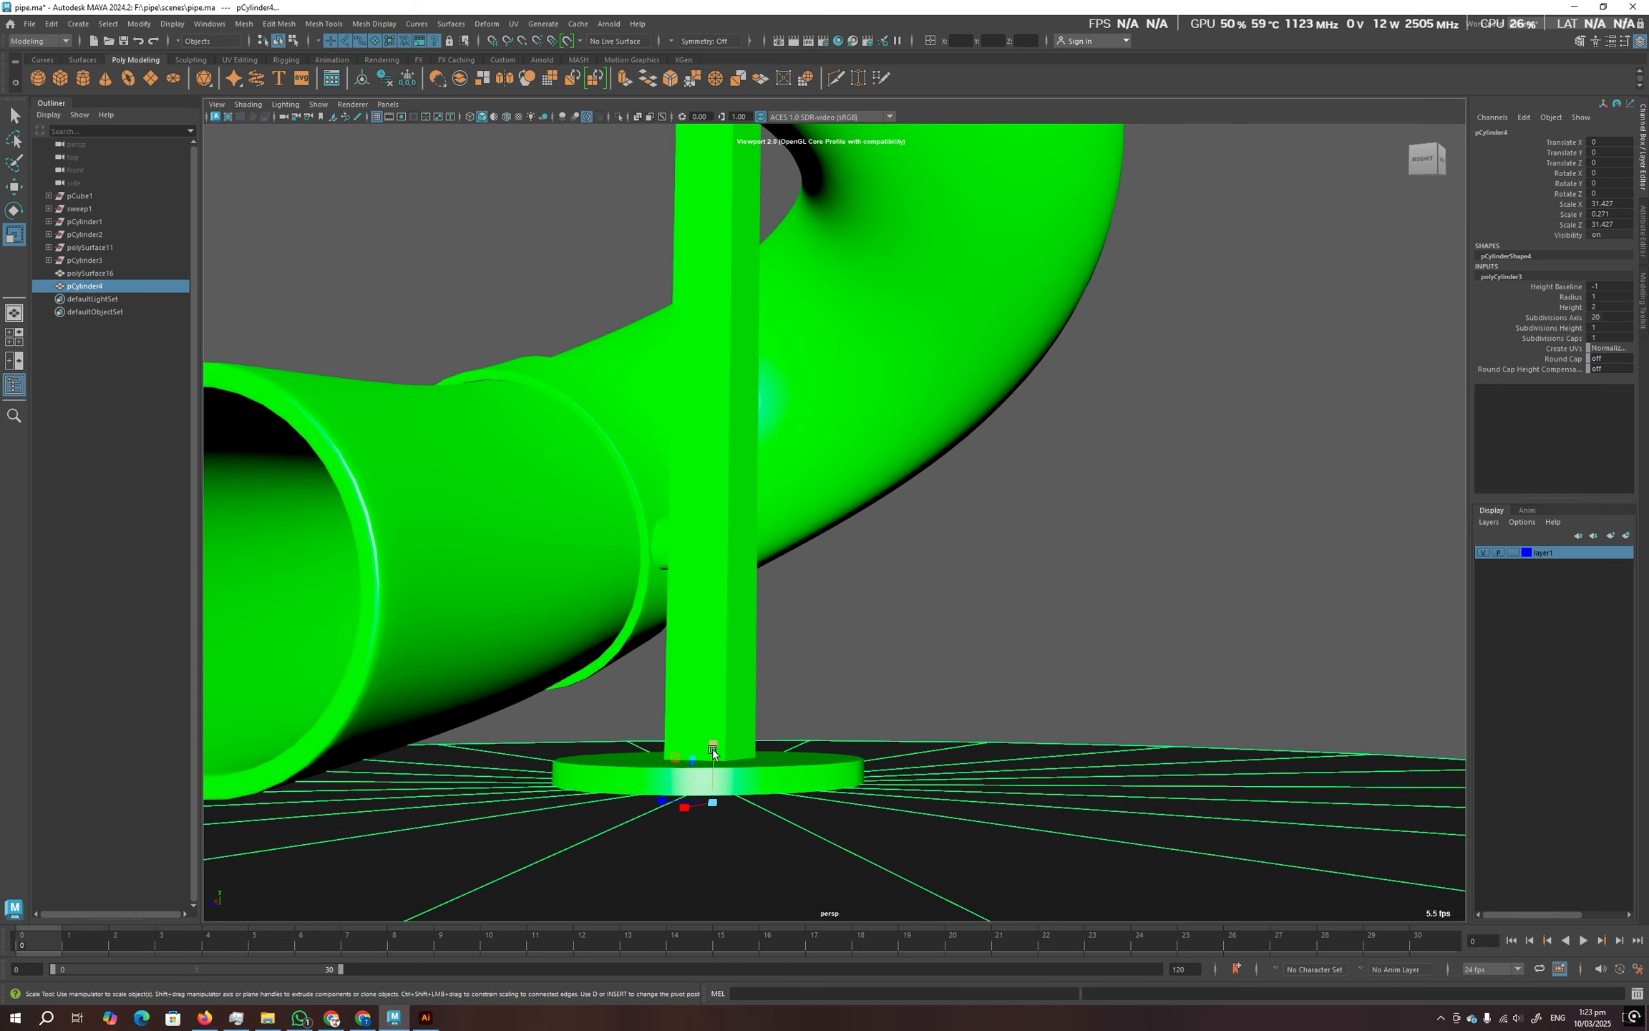
drag(713, 750, 816, 773)
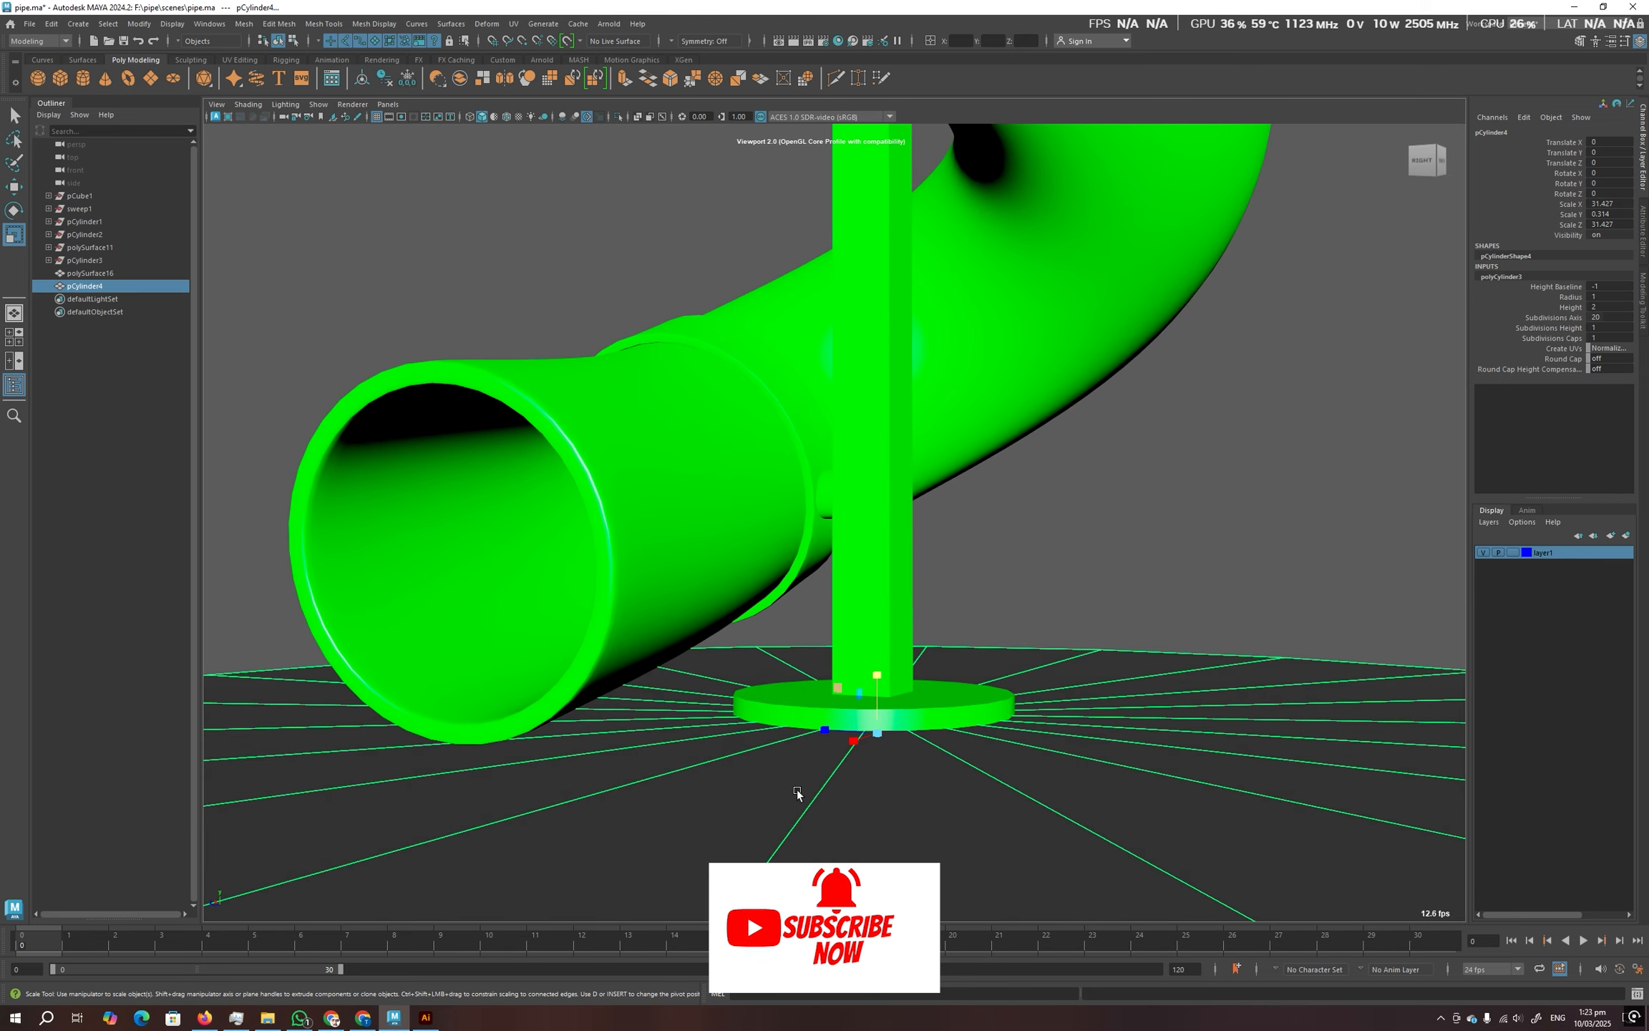
Smooth the disc's outline by setting its axis subdivisions to 50, and clear the selection.
alt+right_drag(795, 786, 658, 684)
alt+drag(658, 684, 723, 647)
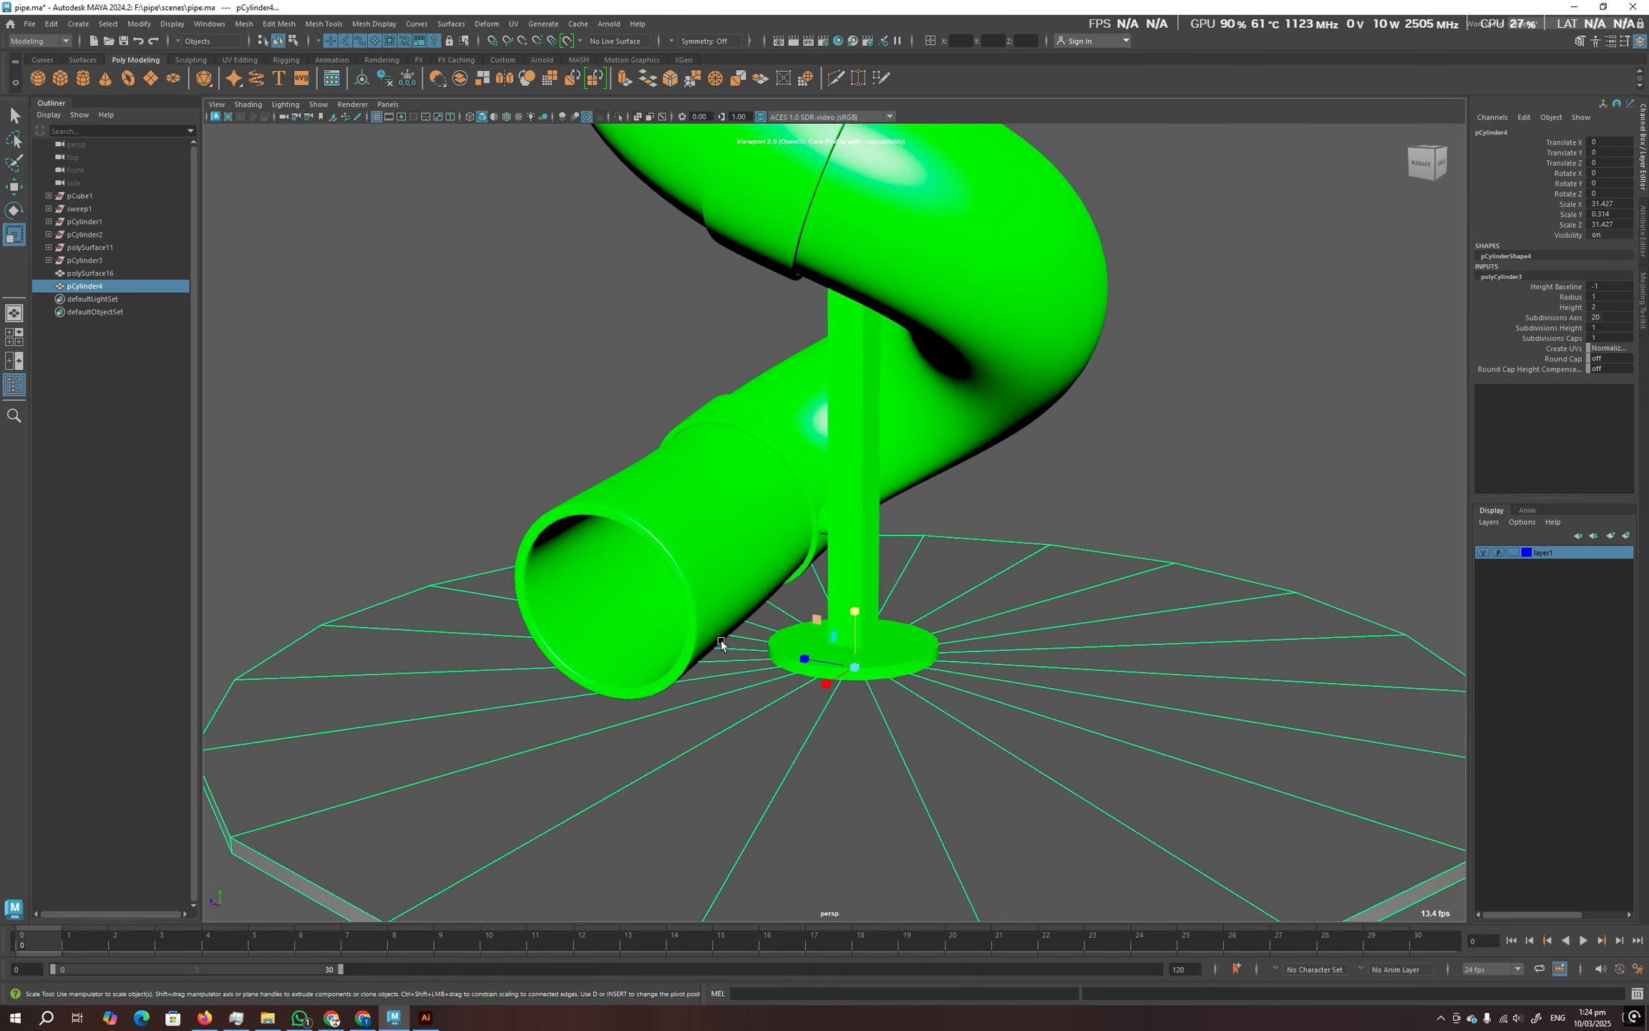
text(50)
key(Return)
alt+right_drag(1178, 563, 824, 404)
alt+drag(825, 404, 936, 403)
alt+right_drag(936, 403, 1089, 461)
alt+drag(1088, 461, 951, 521)
alt+middle_drag(954, 486, 982, 503)
alt+drag(982, 504, 991, 515)
click(1048, 497)
Combine the spiral slide mesh and the round base disc into one mesh.
alt+drag(923, 677, 920, 618)
key(w)
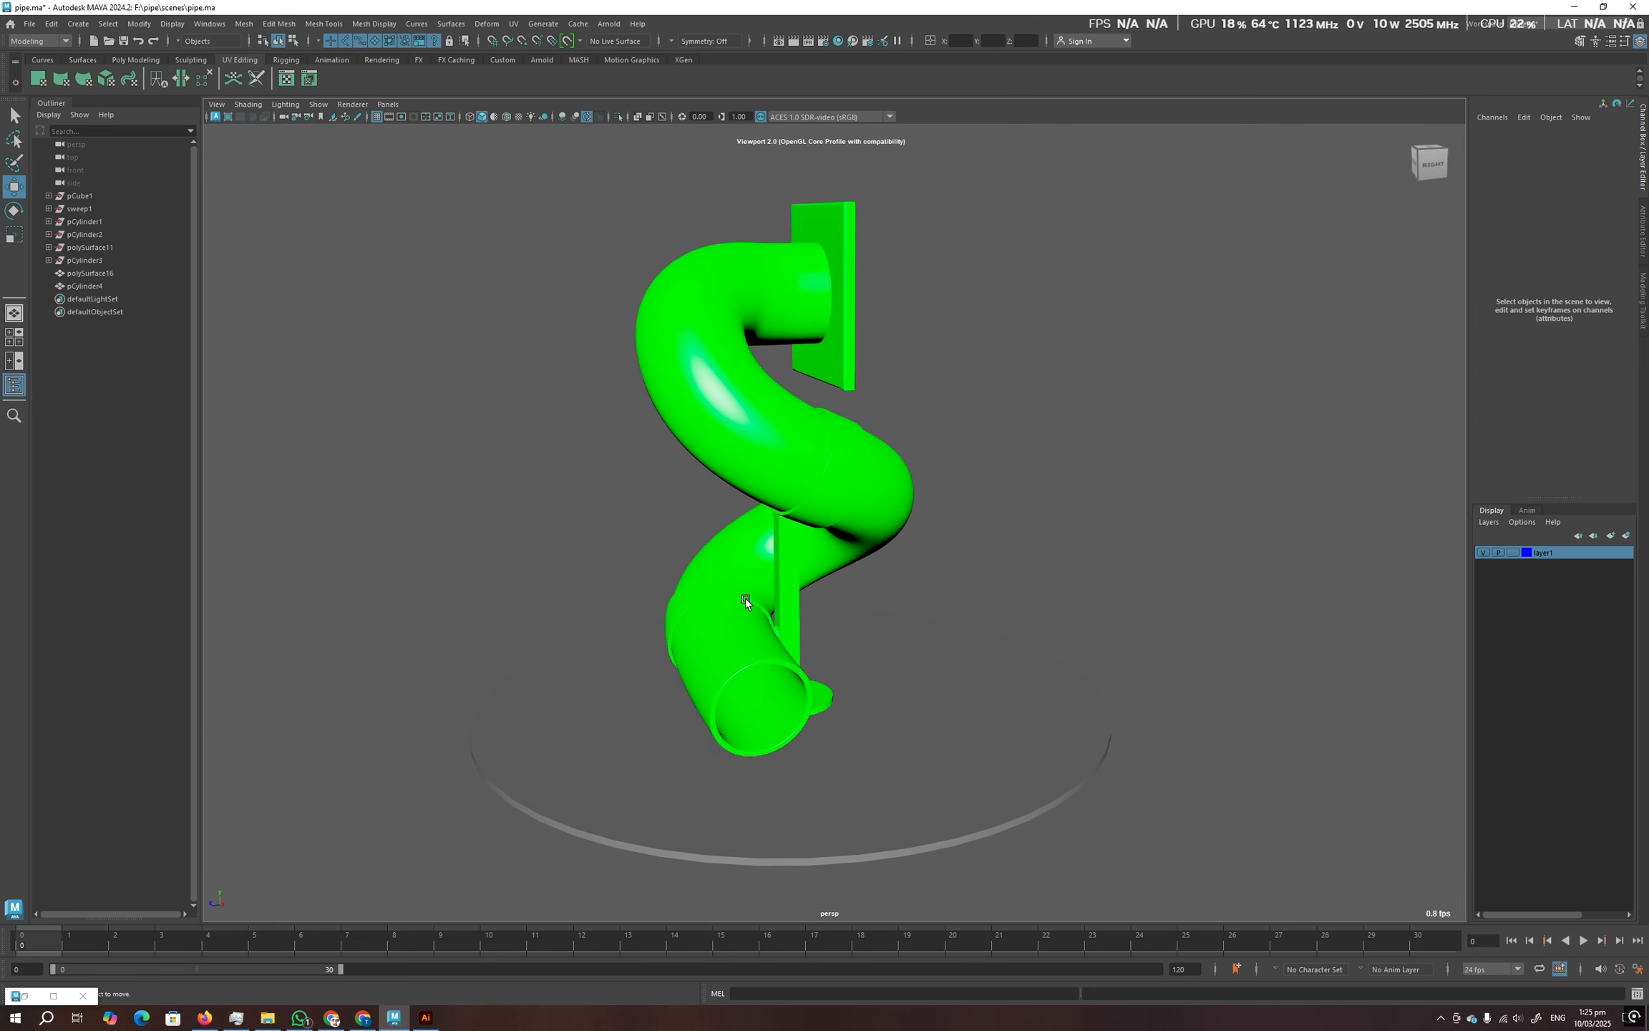
click(744, 598)
shift+click(907, 774)
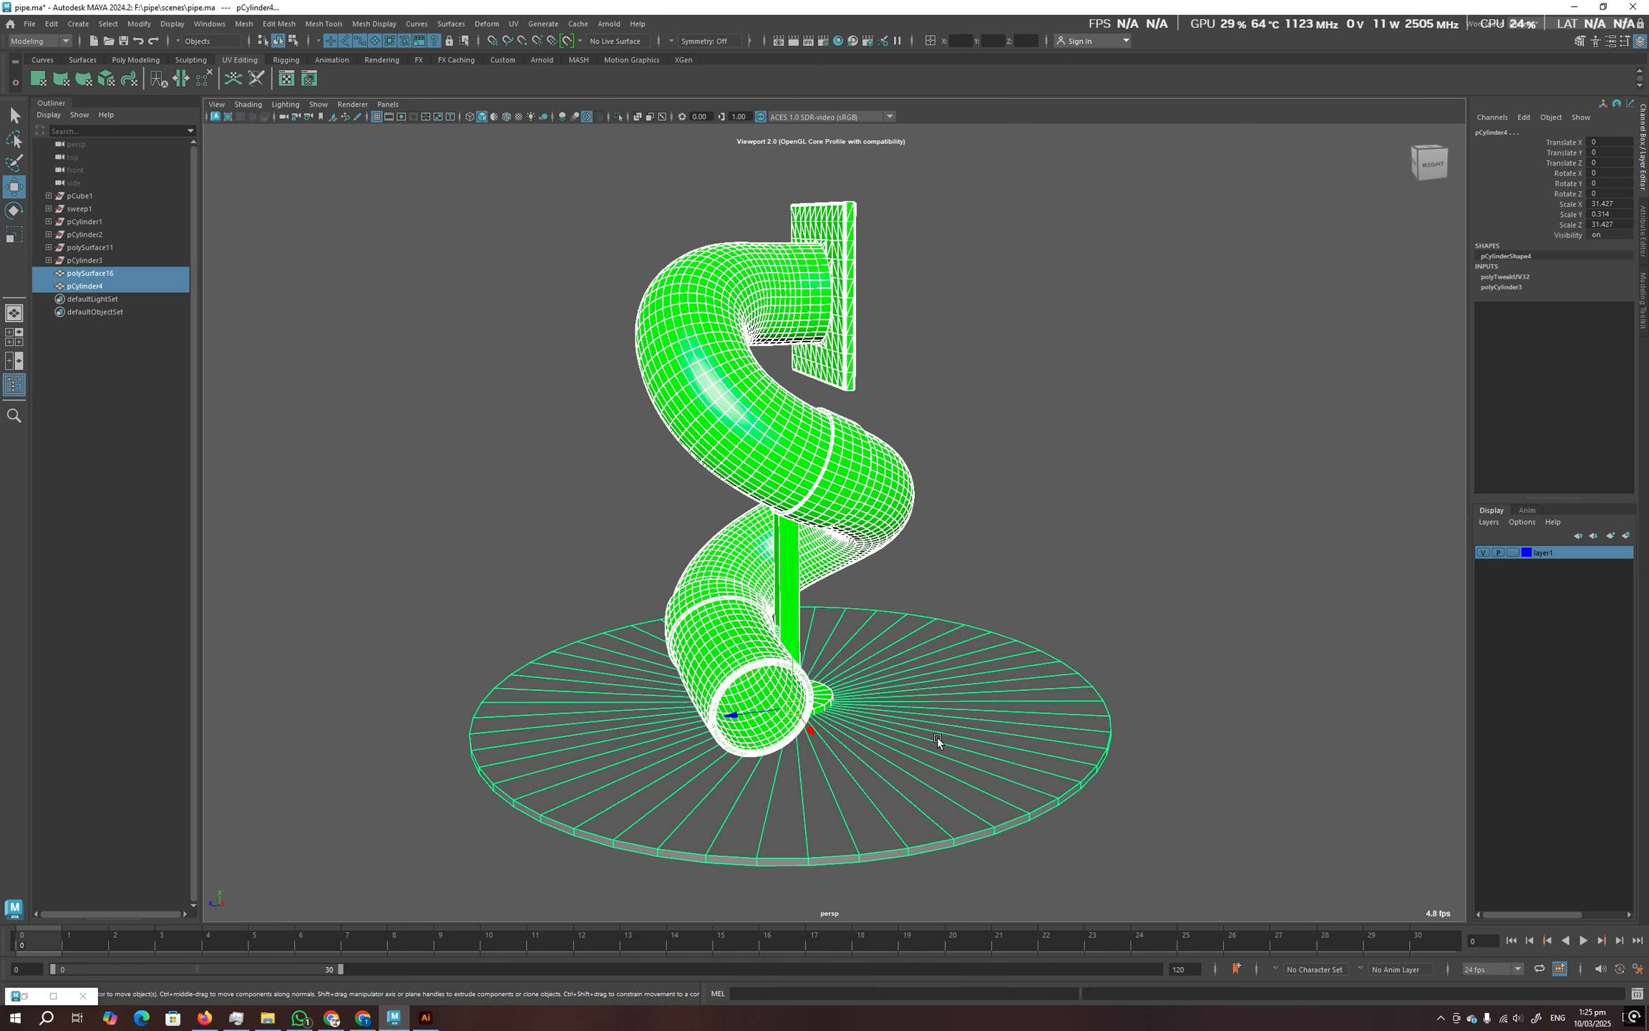
click(243, 25)
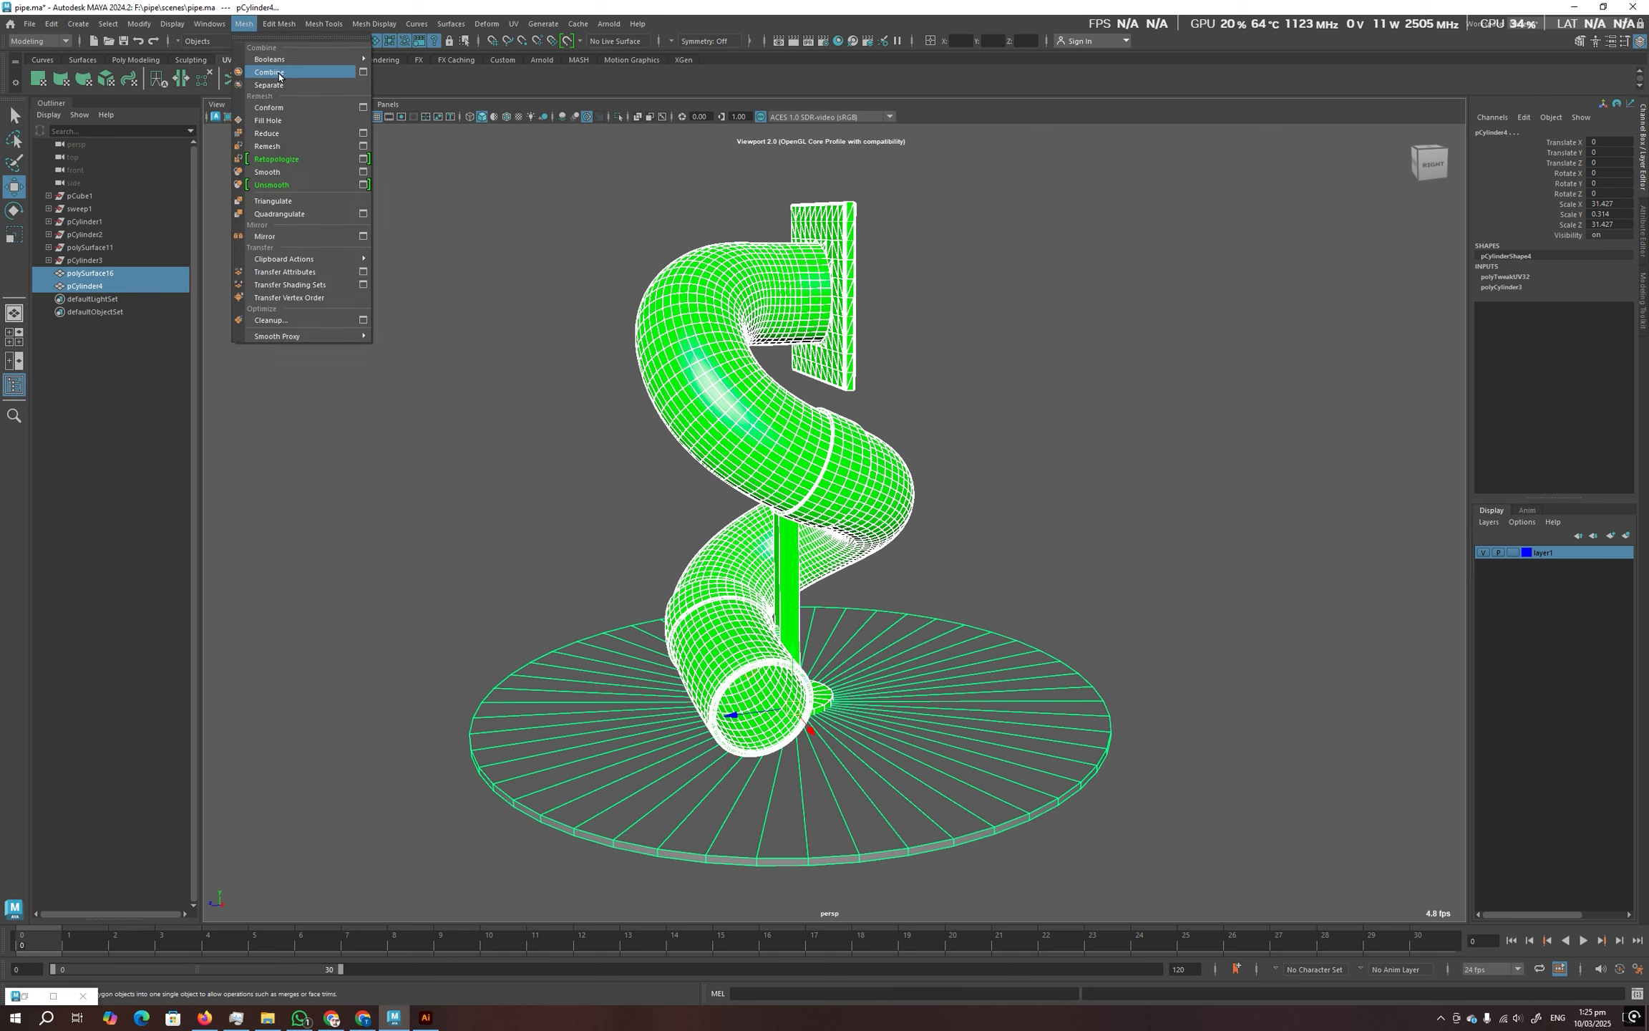
click(279, 73)
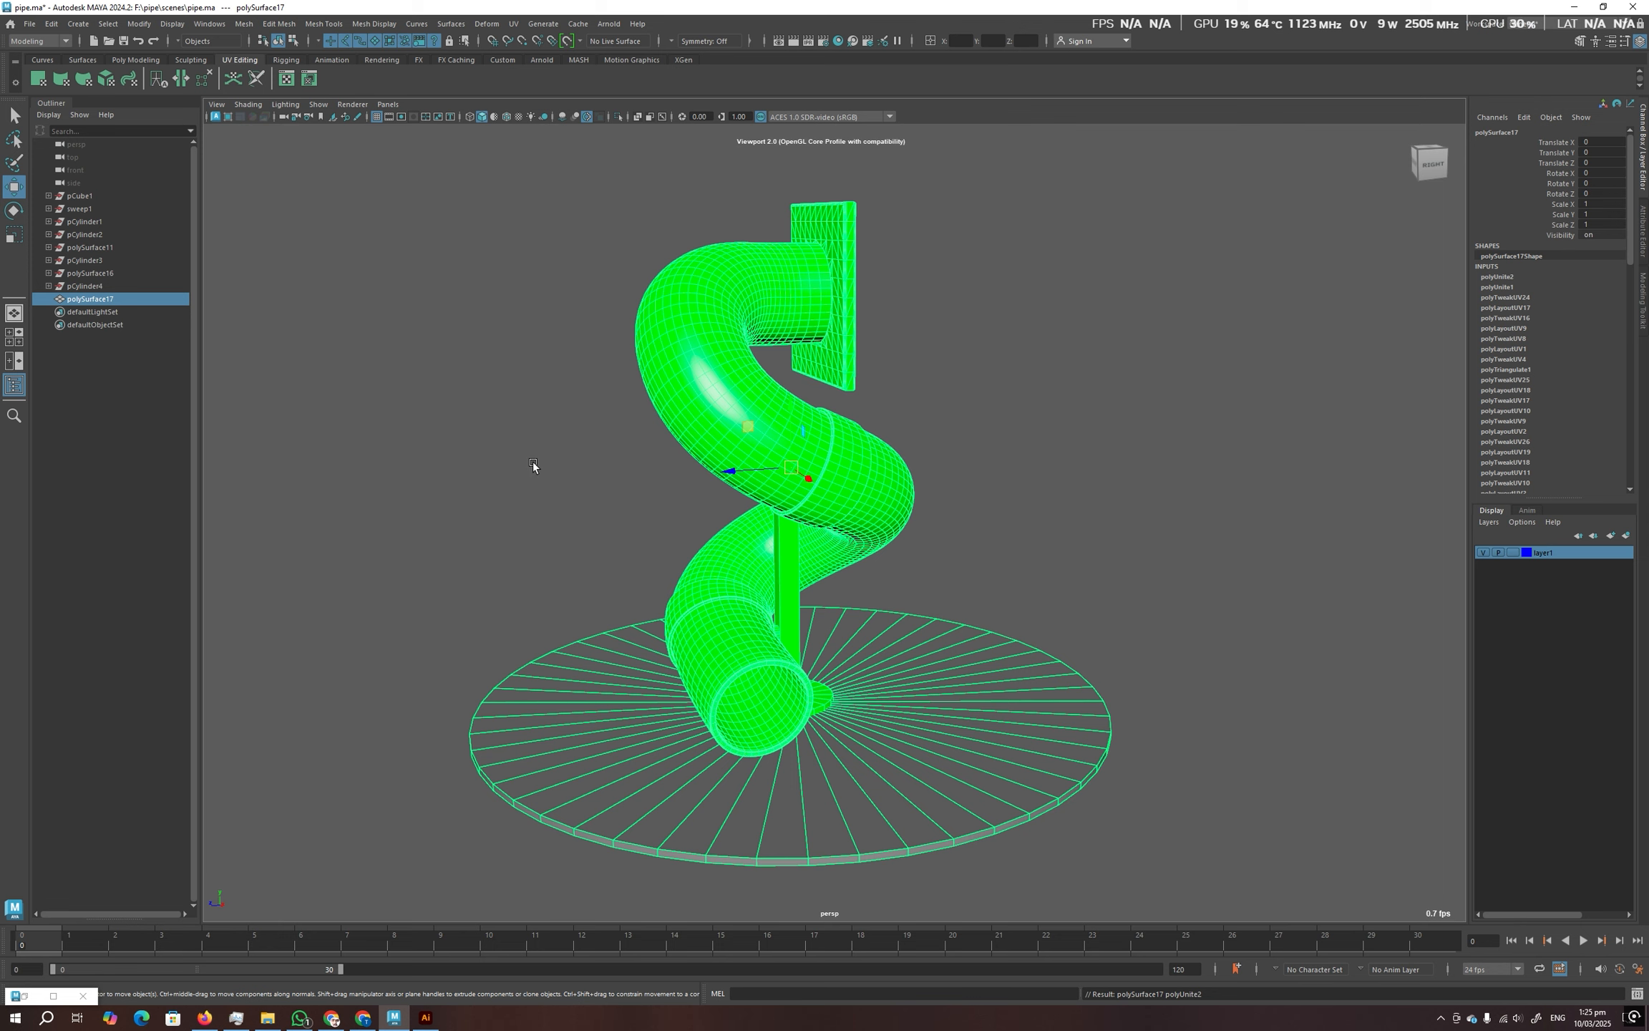
Set the animation end time to frame 240 and extend the visible playback range to the full length.
alt+drag(538, 464, 892, 609)
drag(340, 969, 1249, 982)
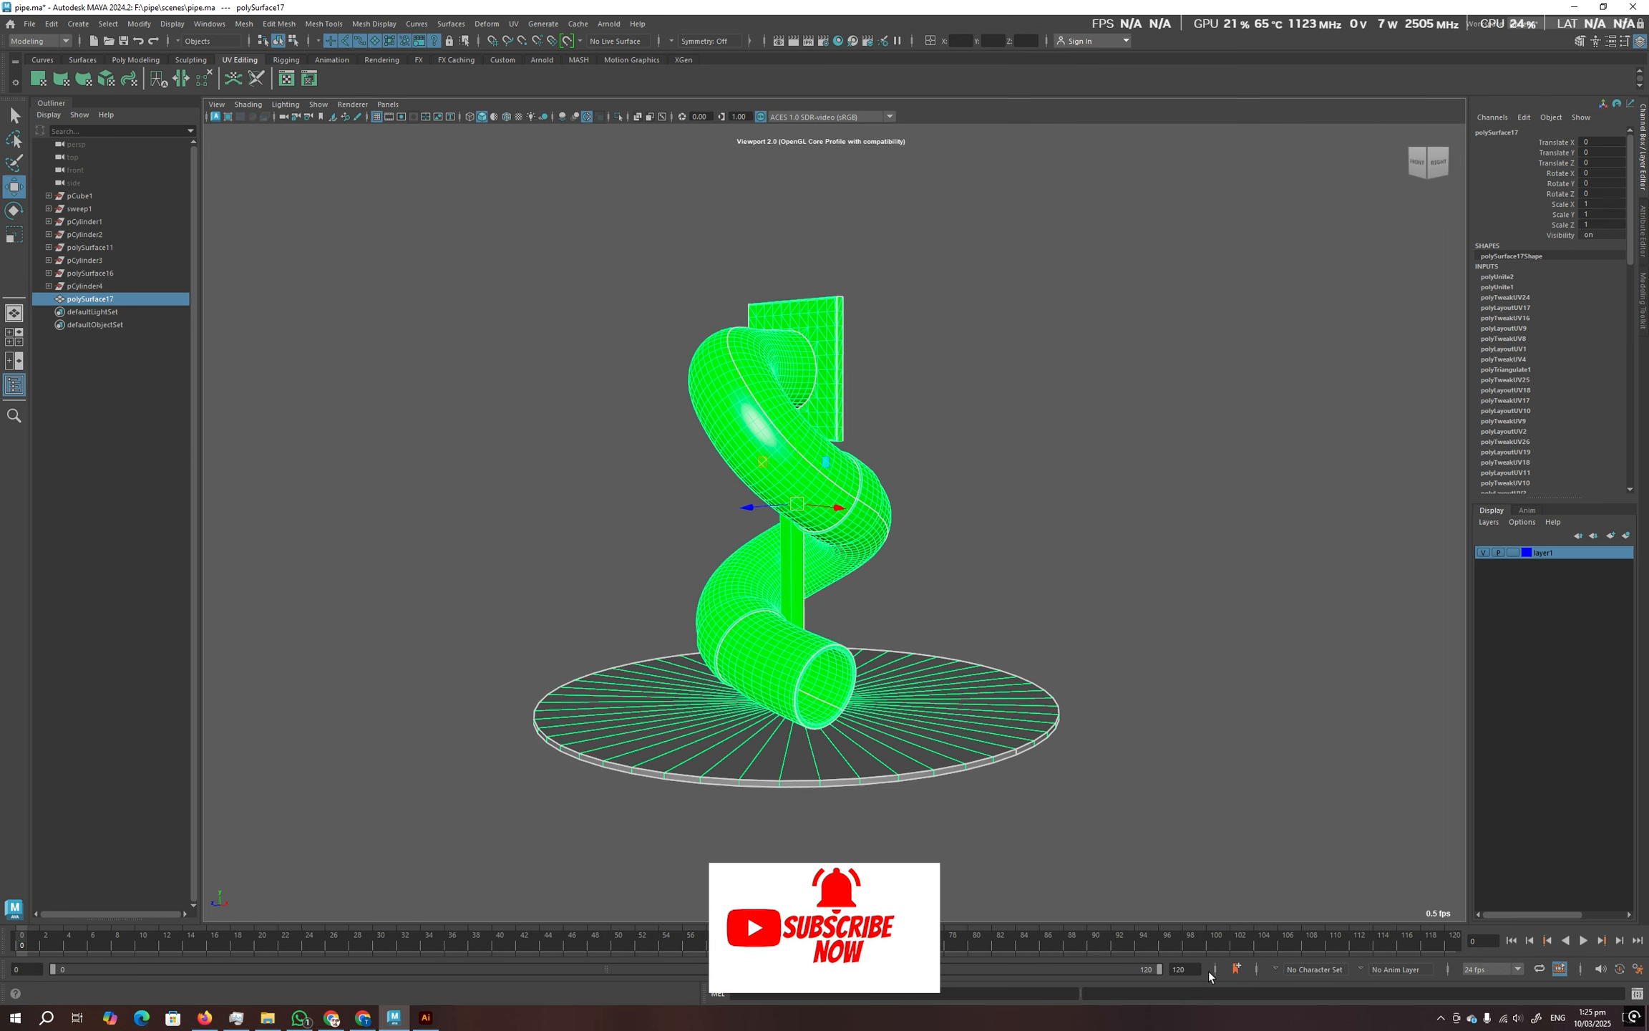
click(1516, 970)
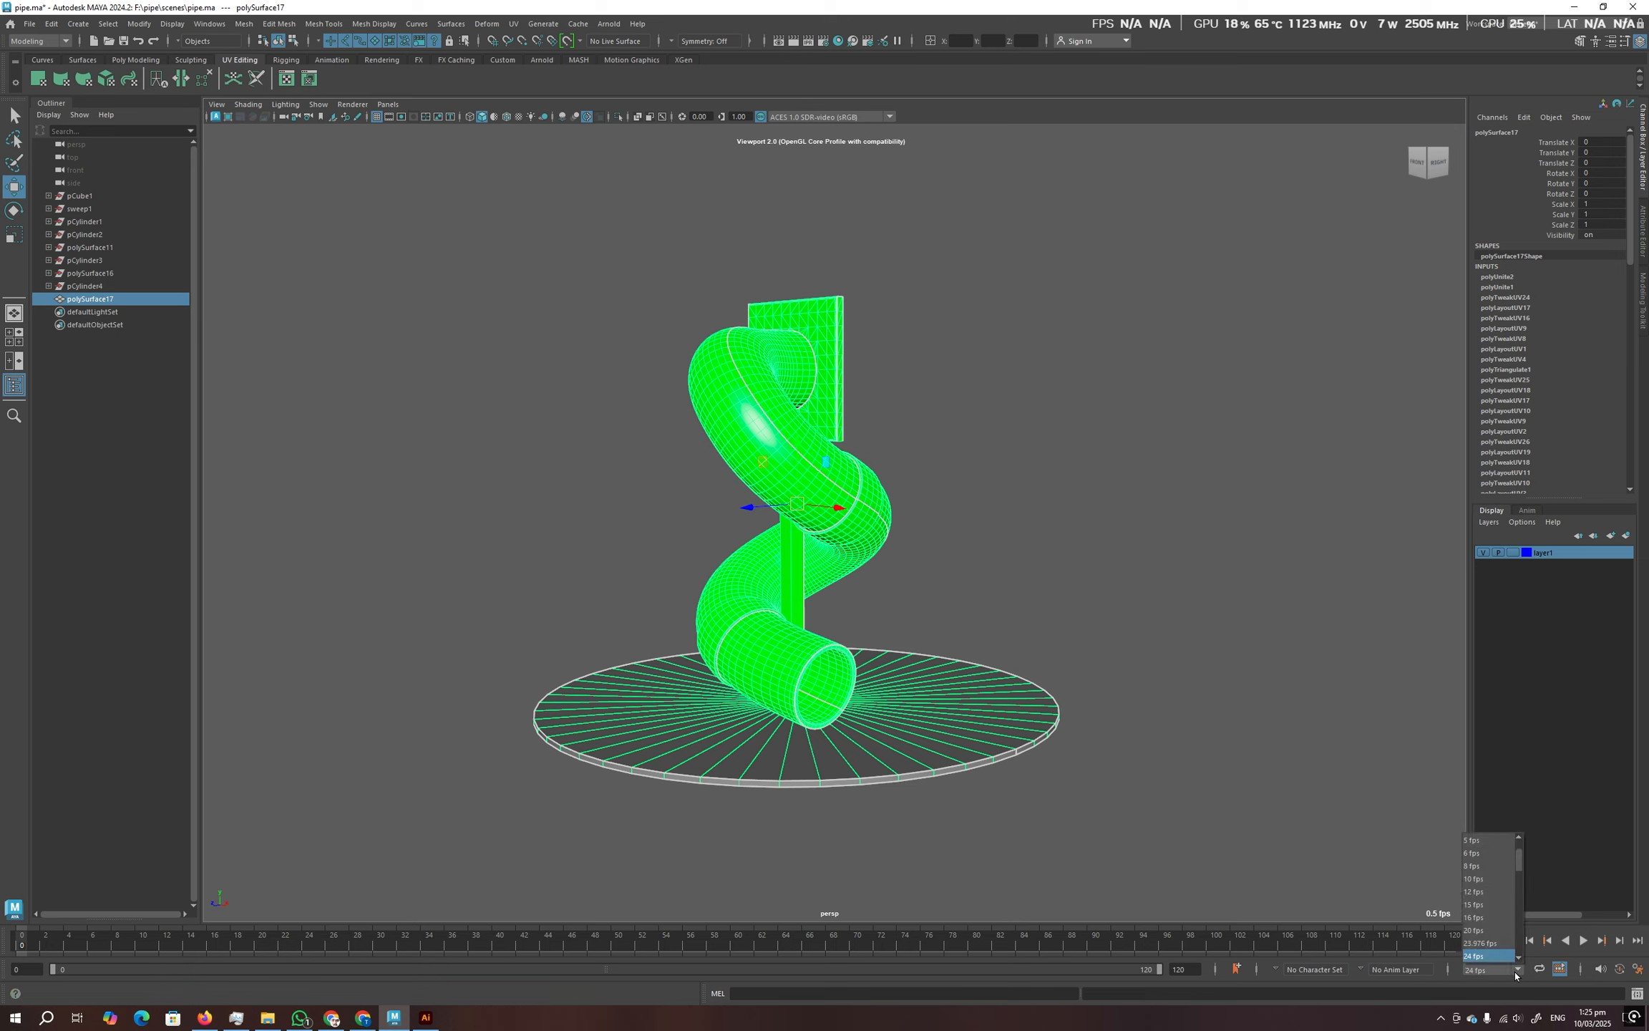
click(1515, 971)
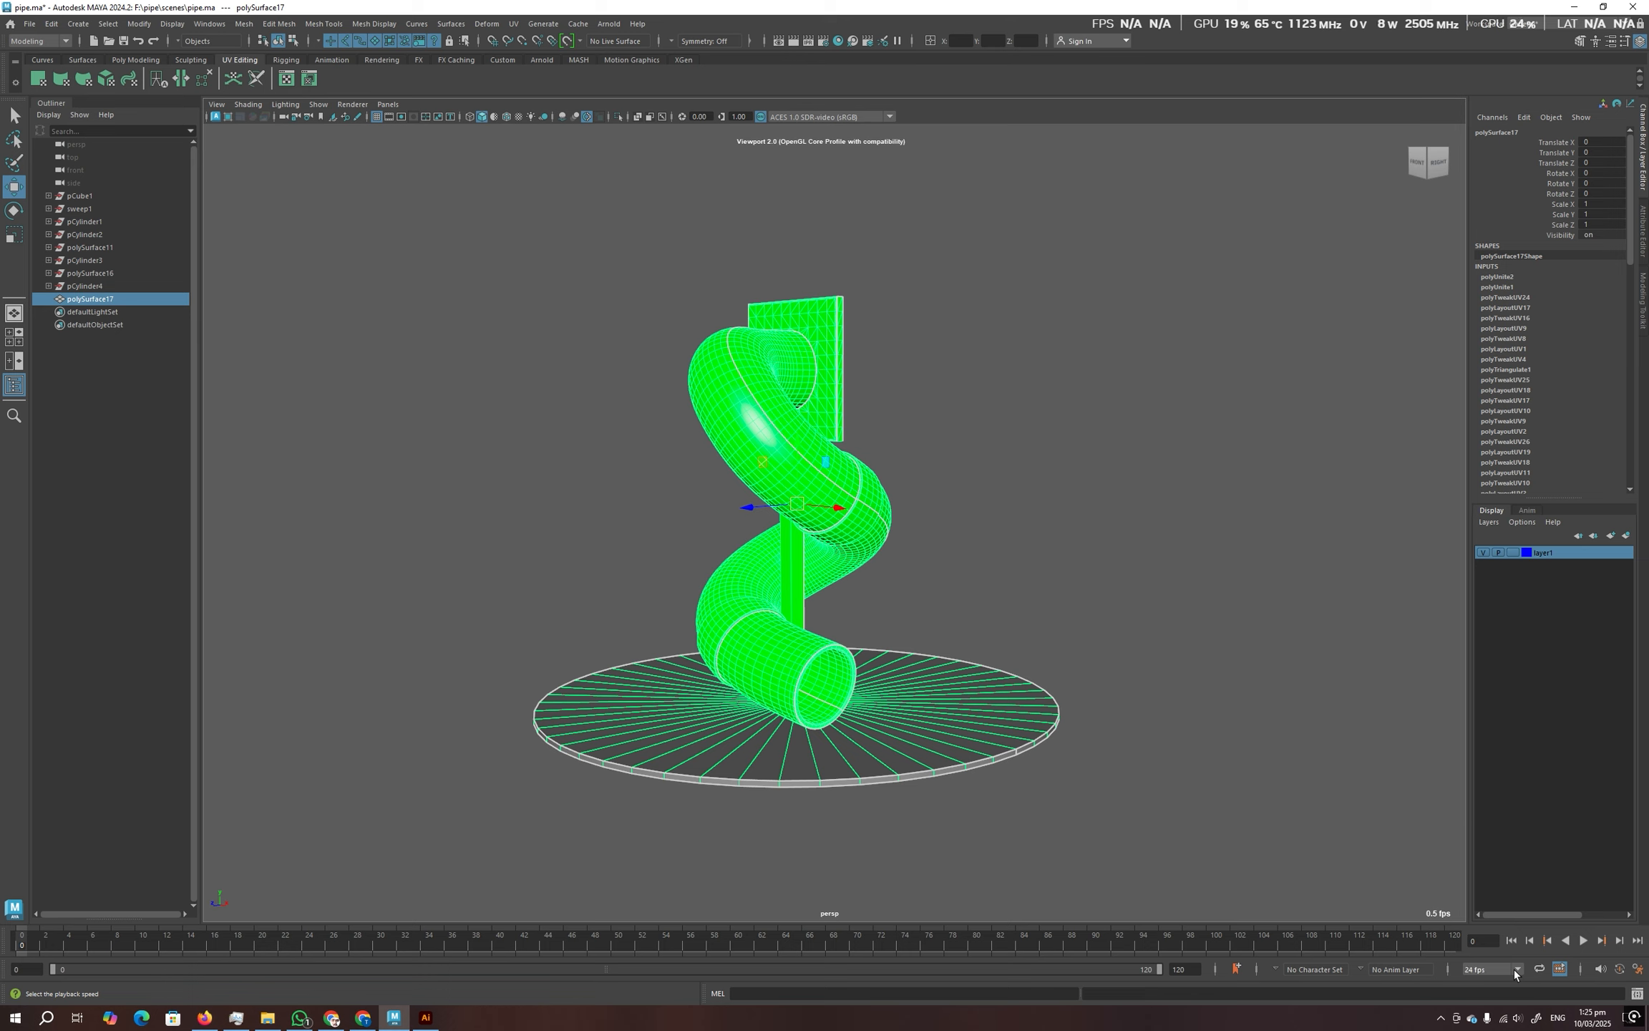
click(1174, 975)
text(240)
key(Return)
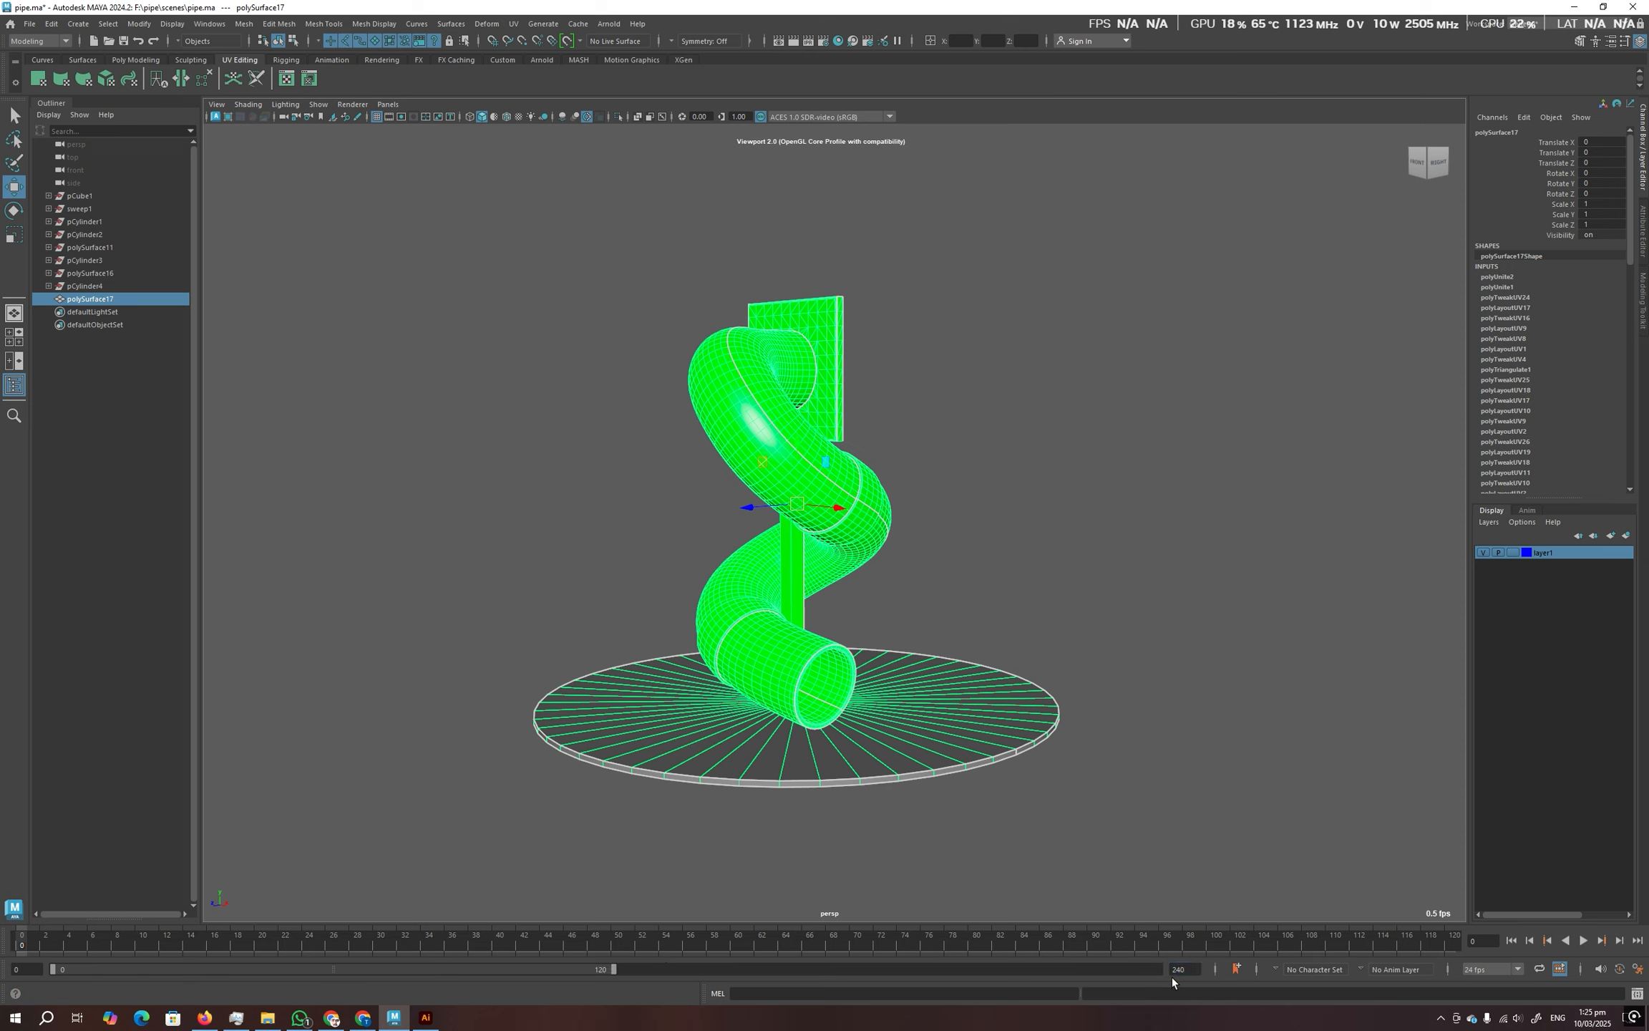
drag(614, 969, 1171, 974)
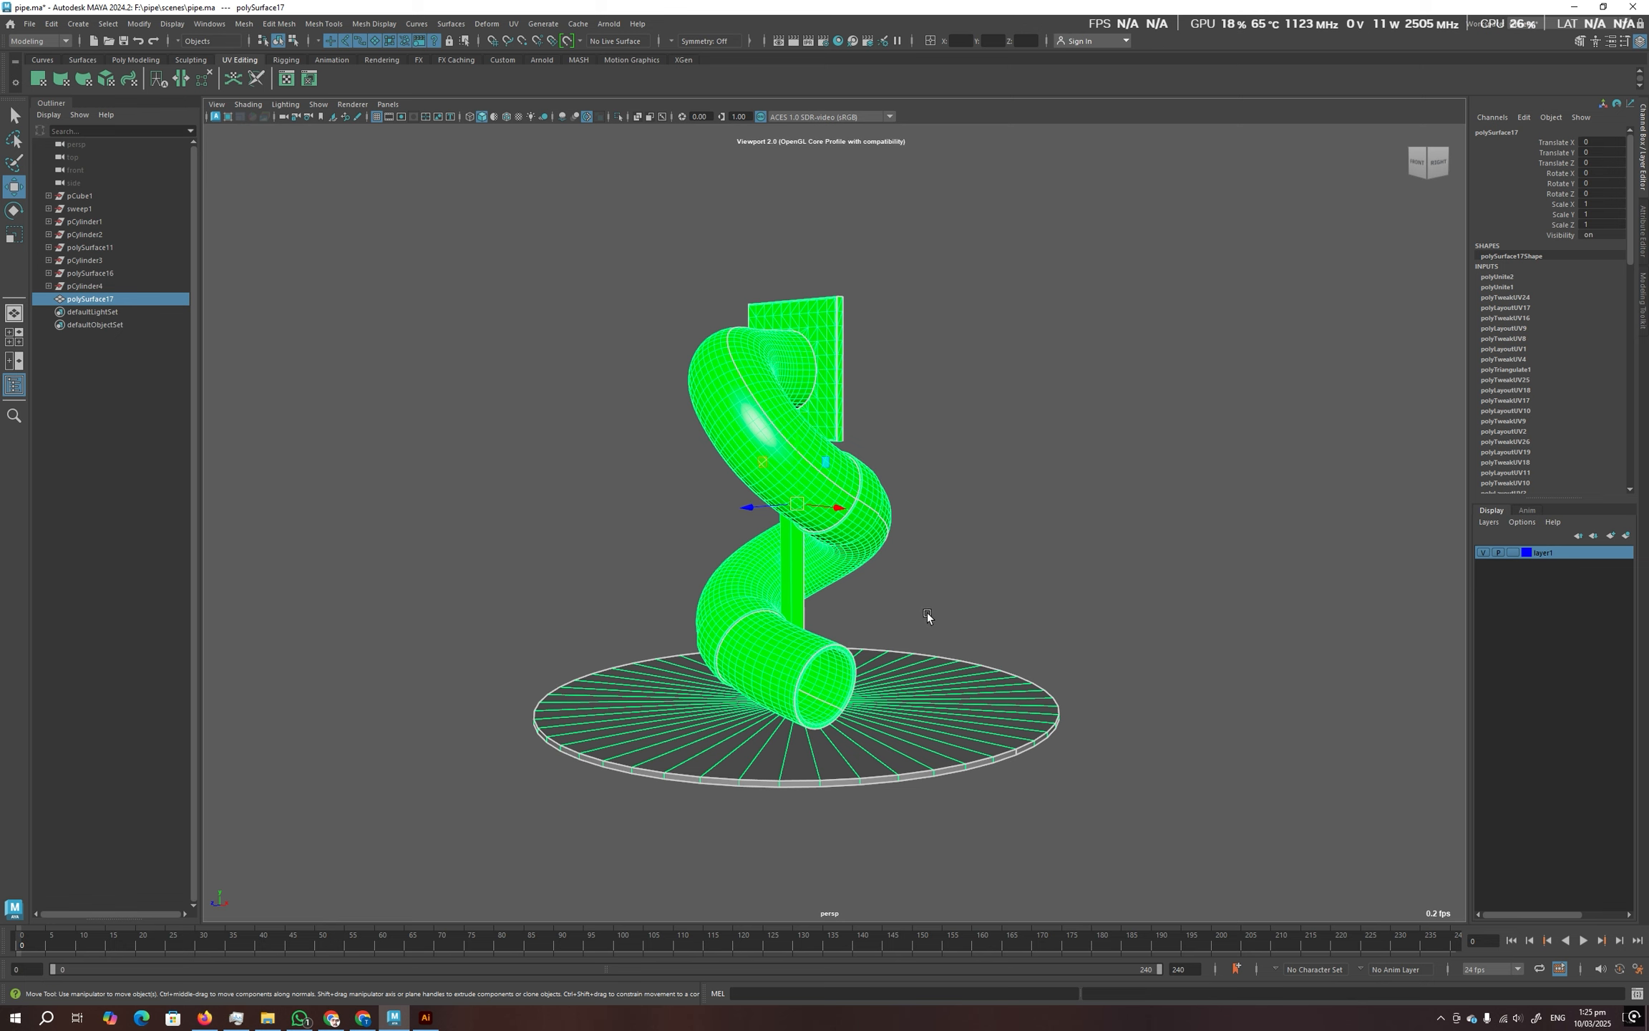
Turn the perspective camera to the slide's front and frame the slide and its base centrally within the resolution gate.
click(1415, 165)
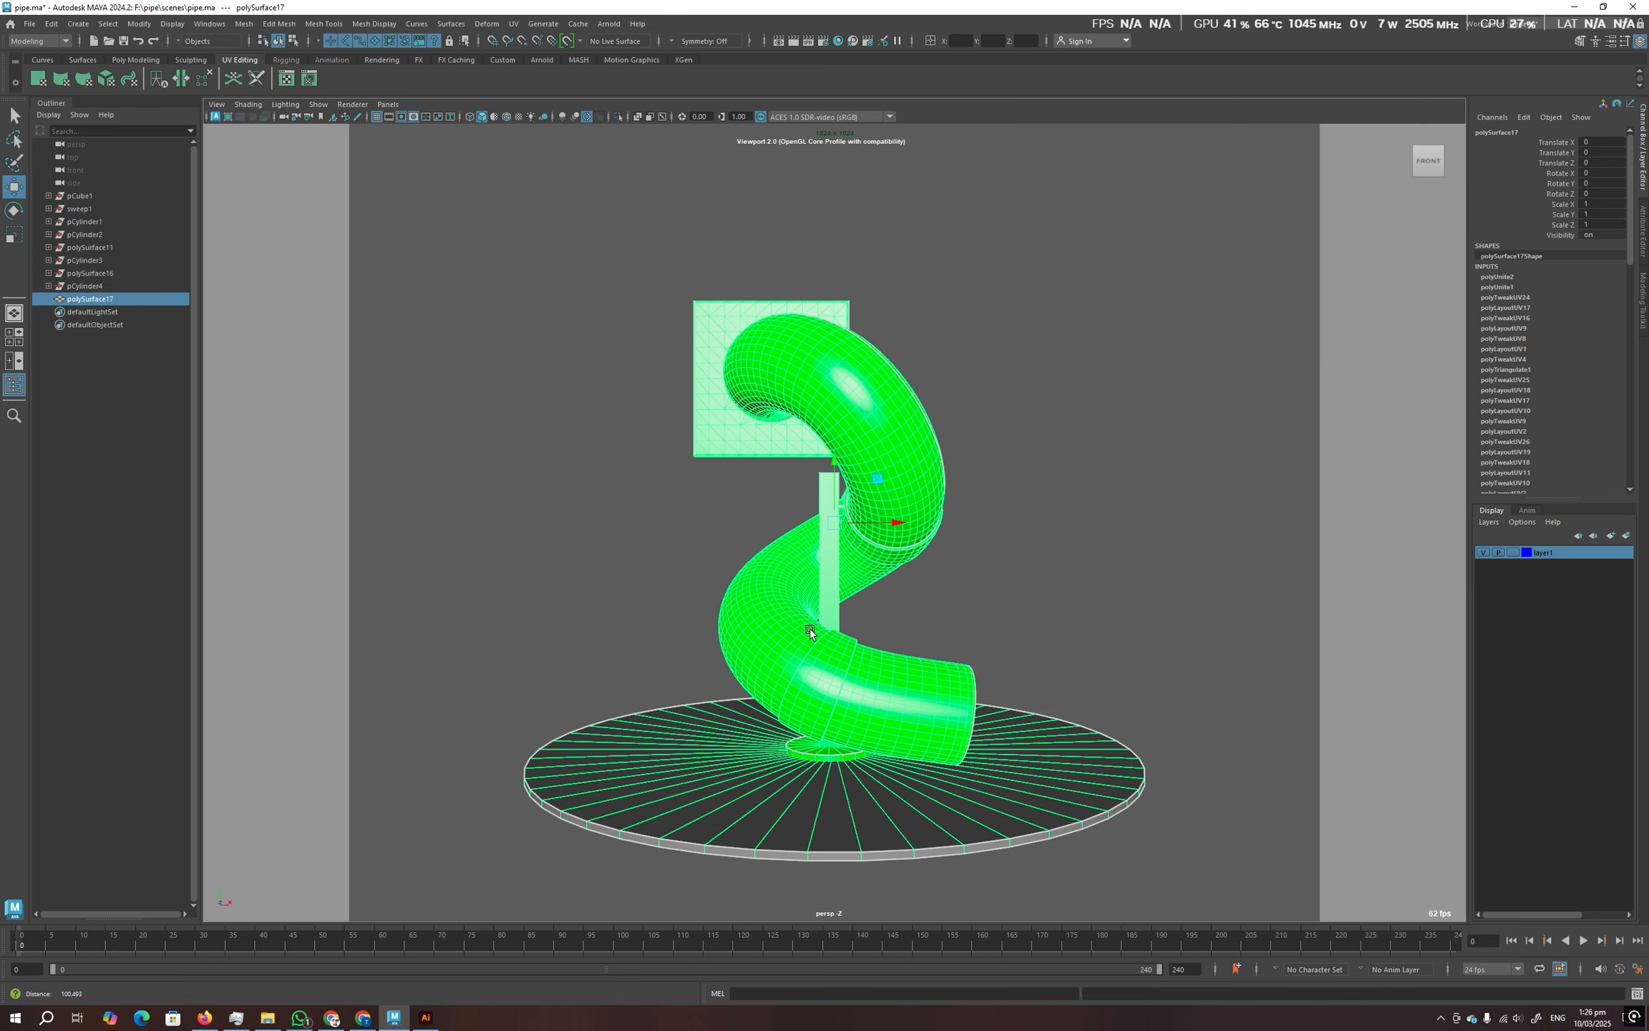
alt+drag(808, 628, 806, 619)
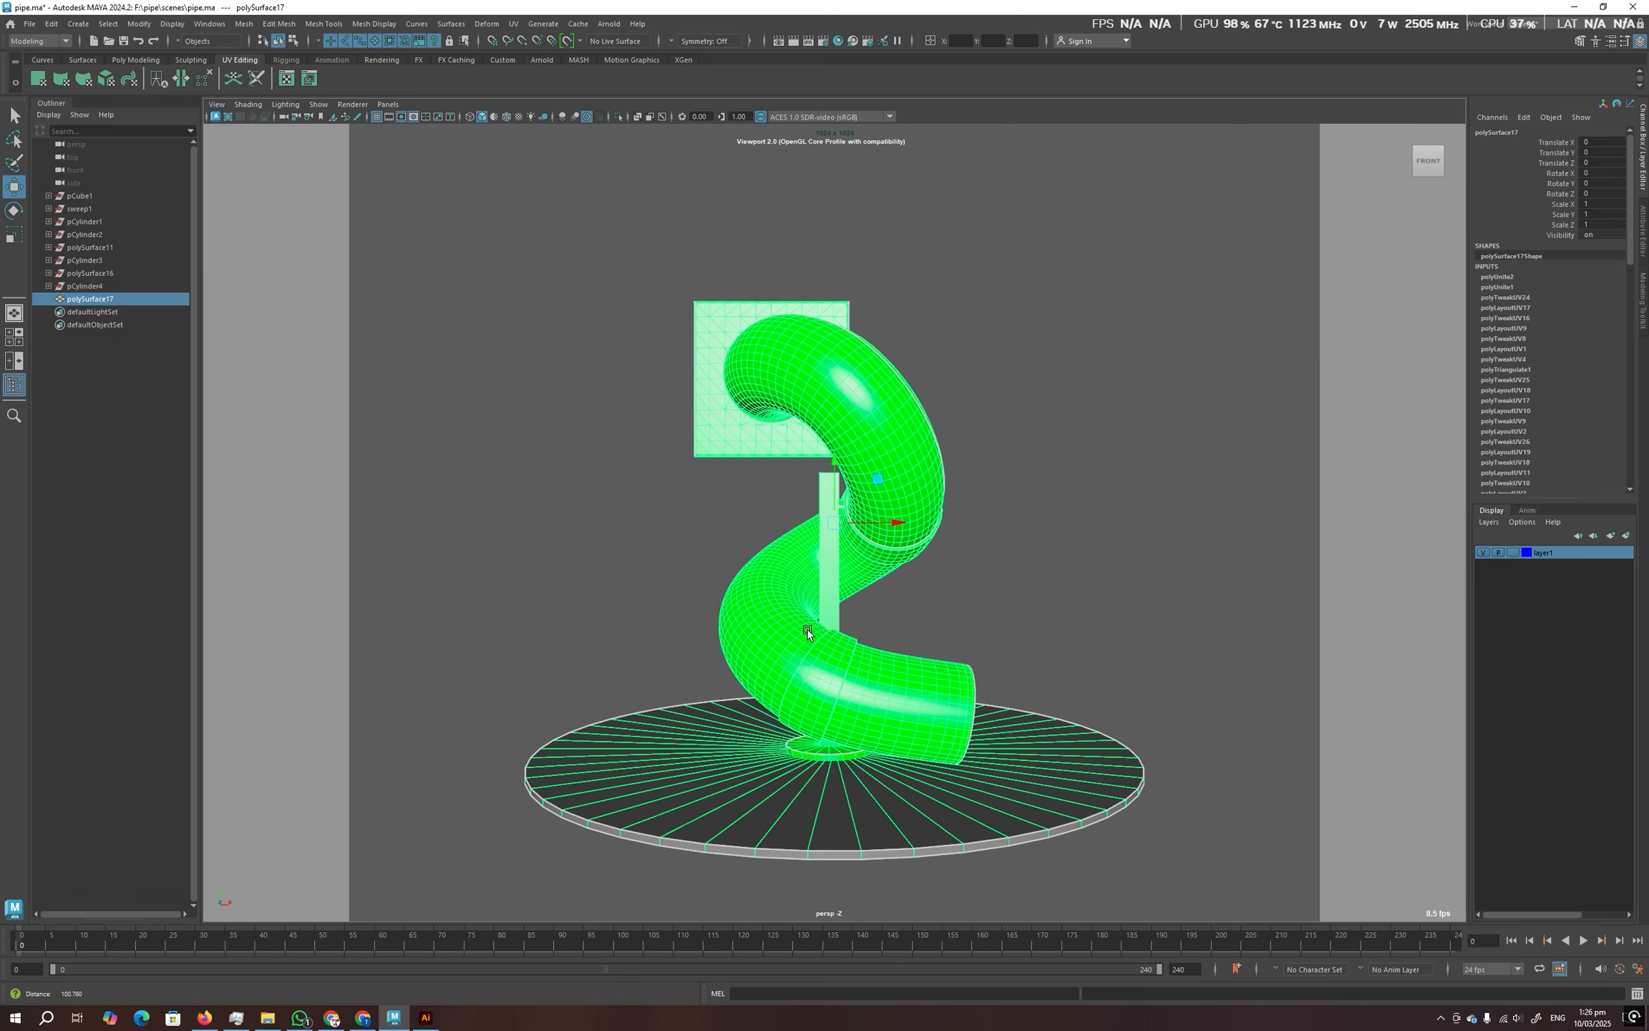
alt+middle_drag(803, 615, 808, 581)
alt+drag(808, 619, 800, 617)
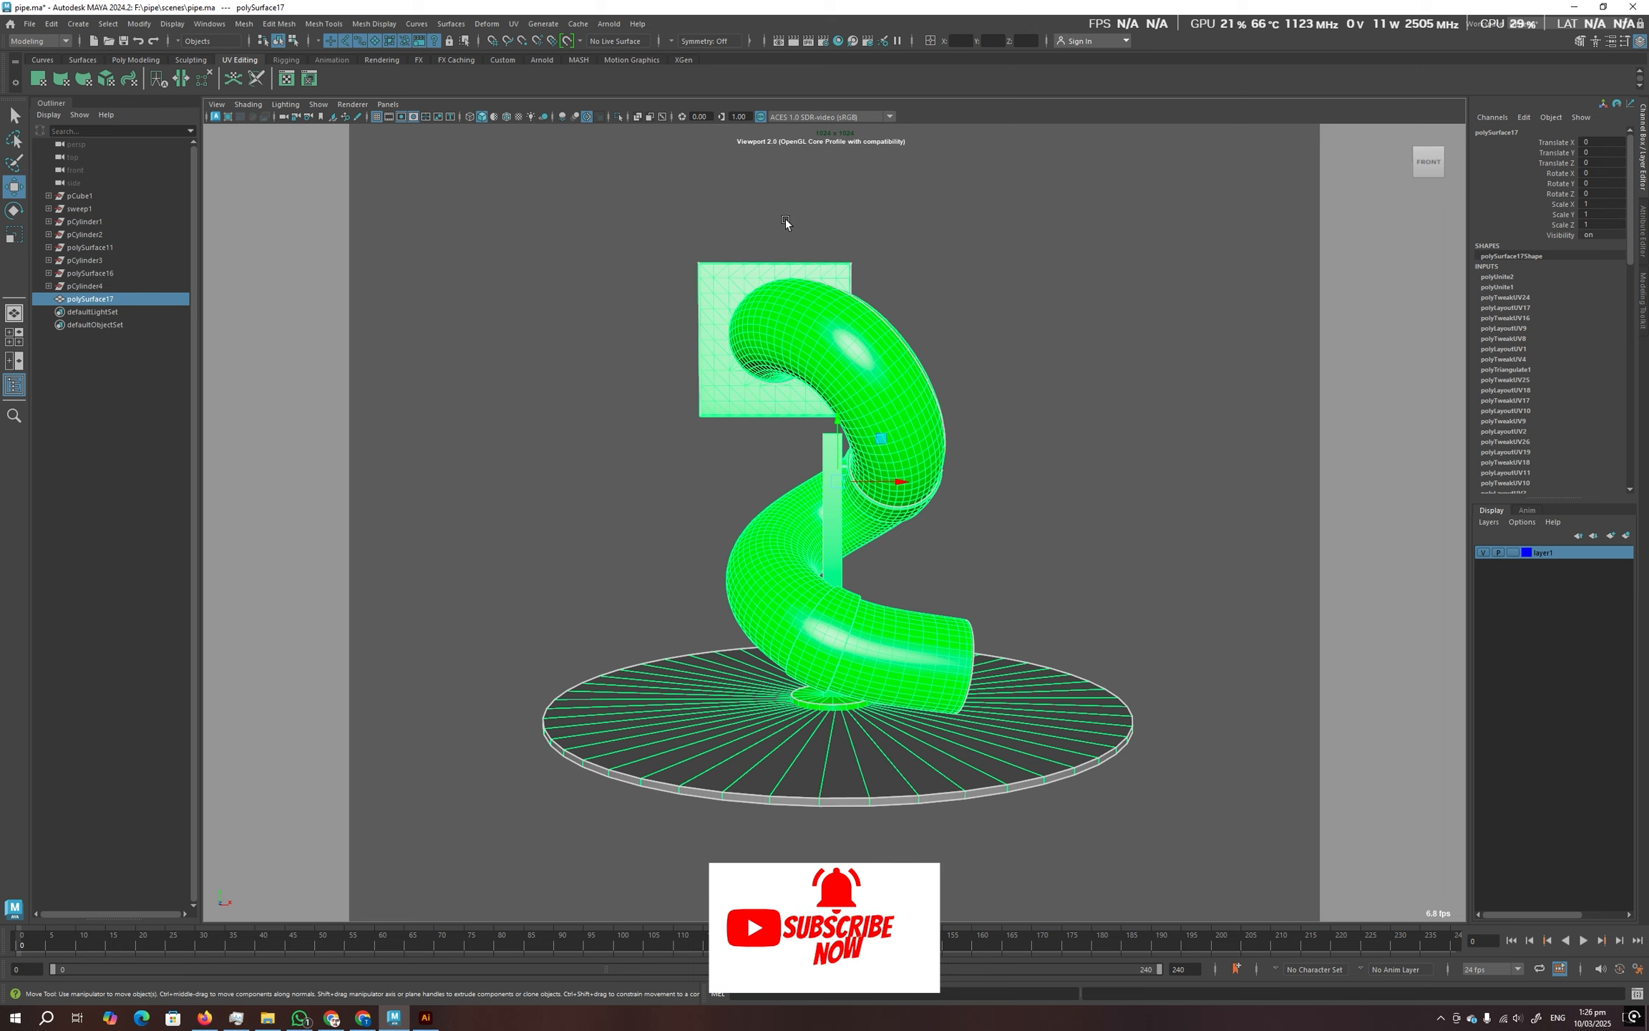
Key the combined slide mesh's transforms at frame 0, and key it at frame 240 with Rotate Y set to -360.
click(14, 114)
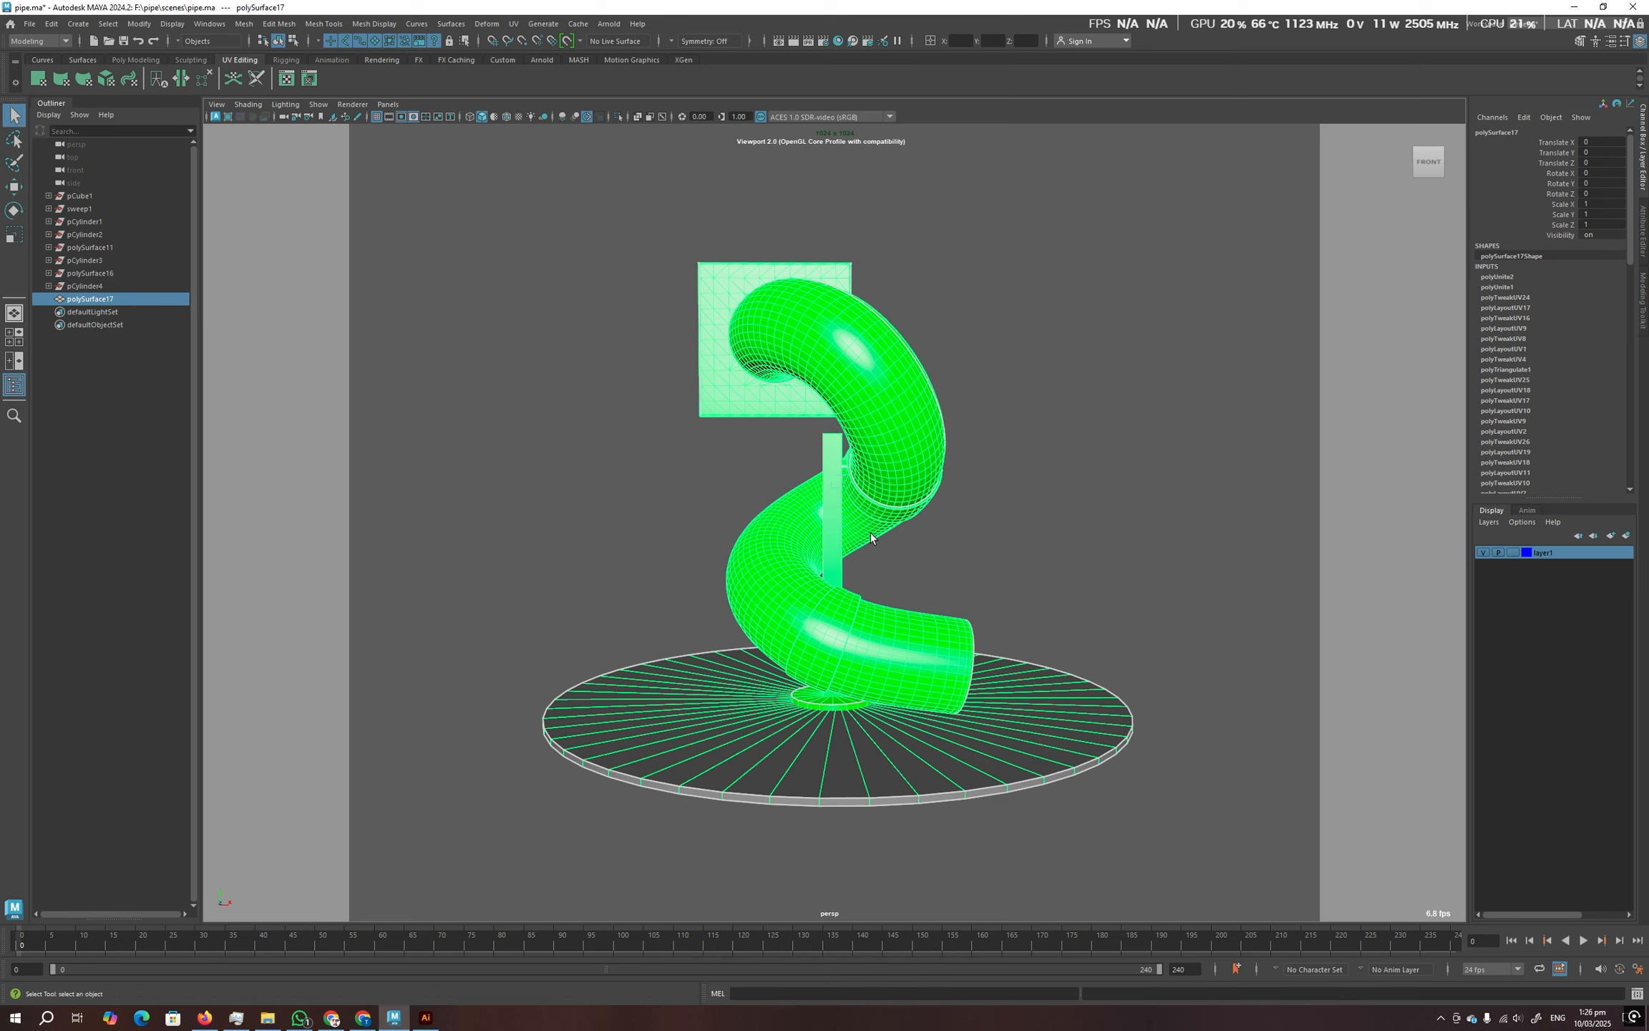
click(14, 210)
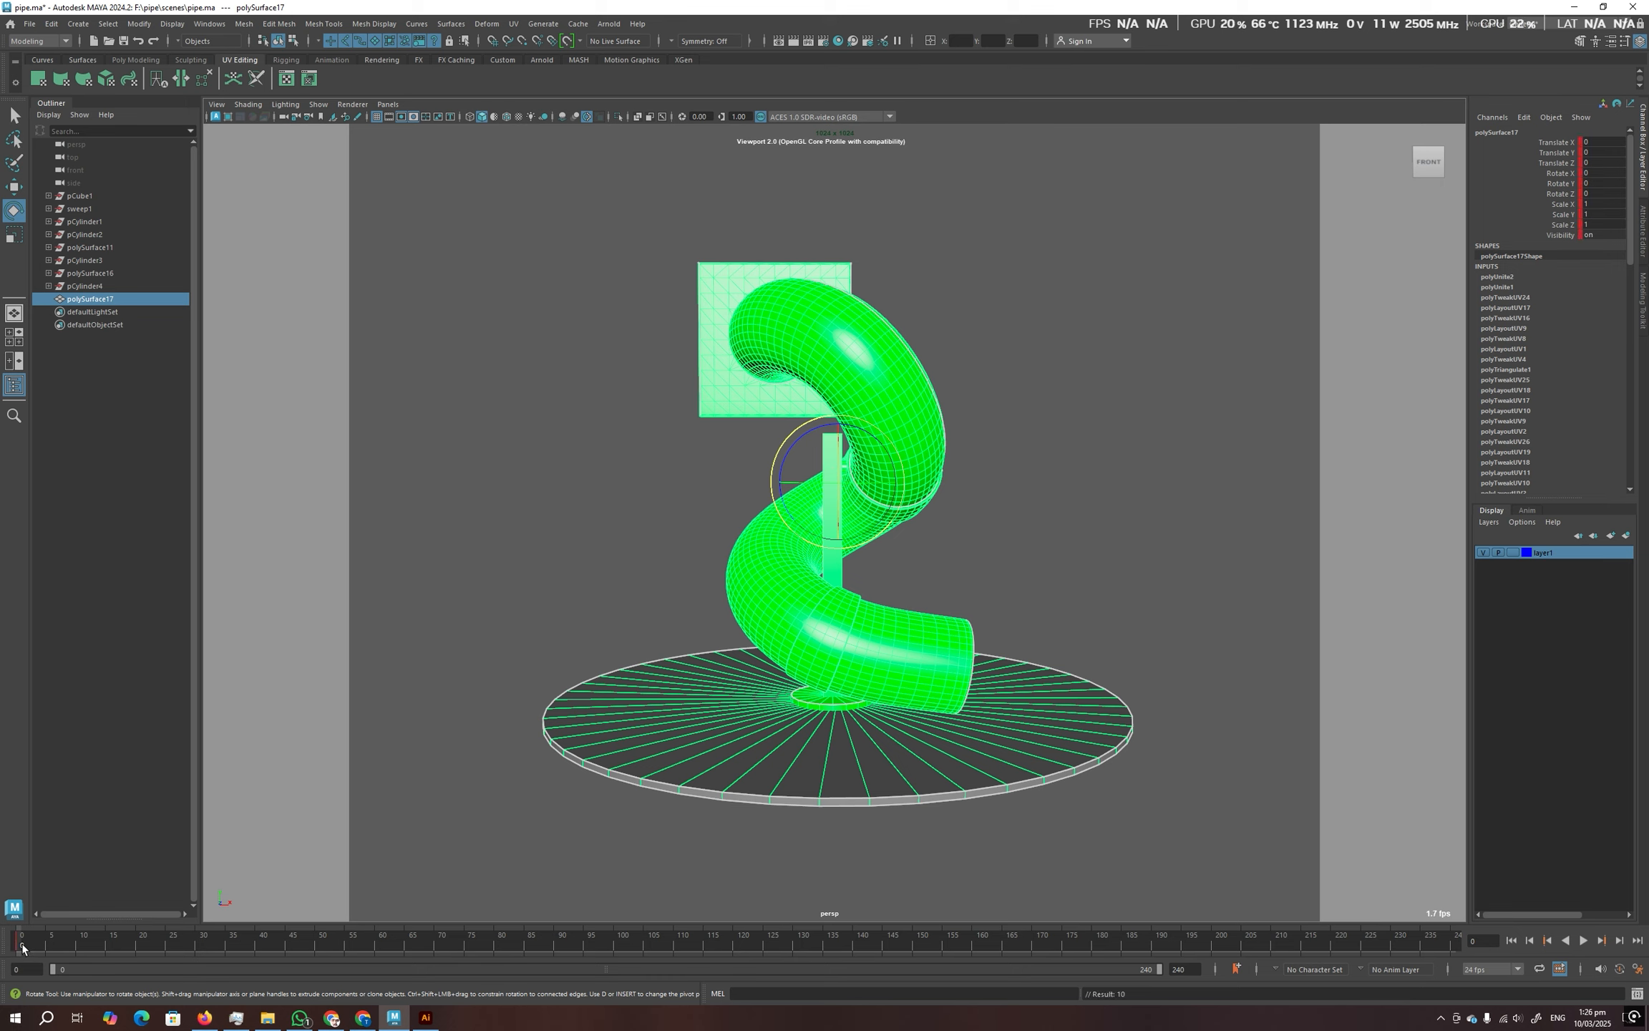
key(alt+v)
drag(869, 485, 749, 479)
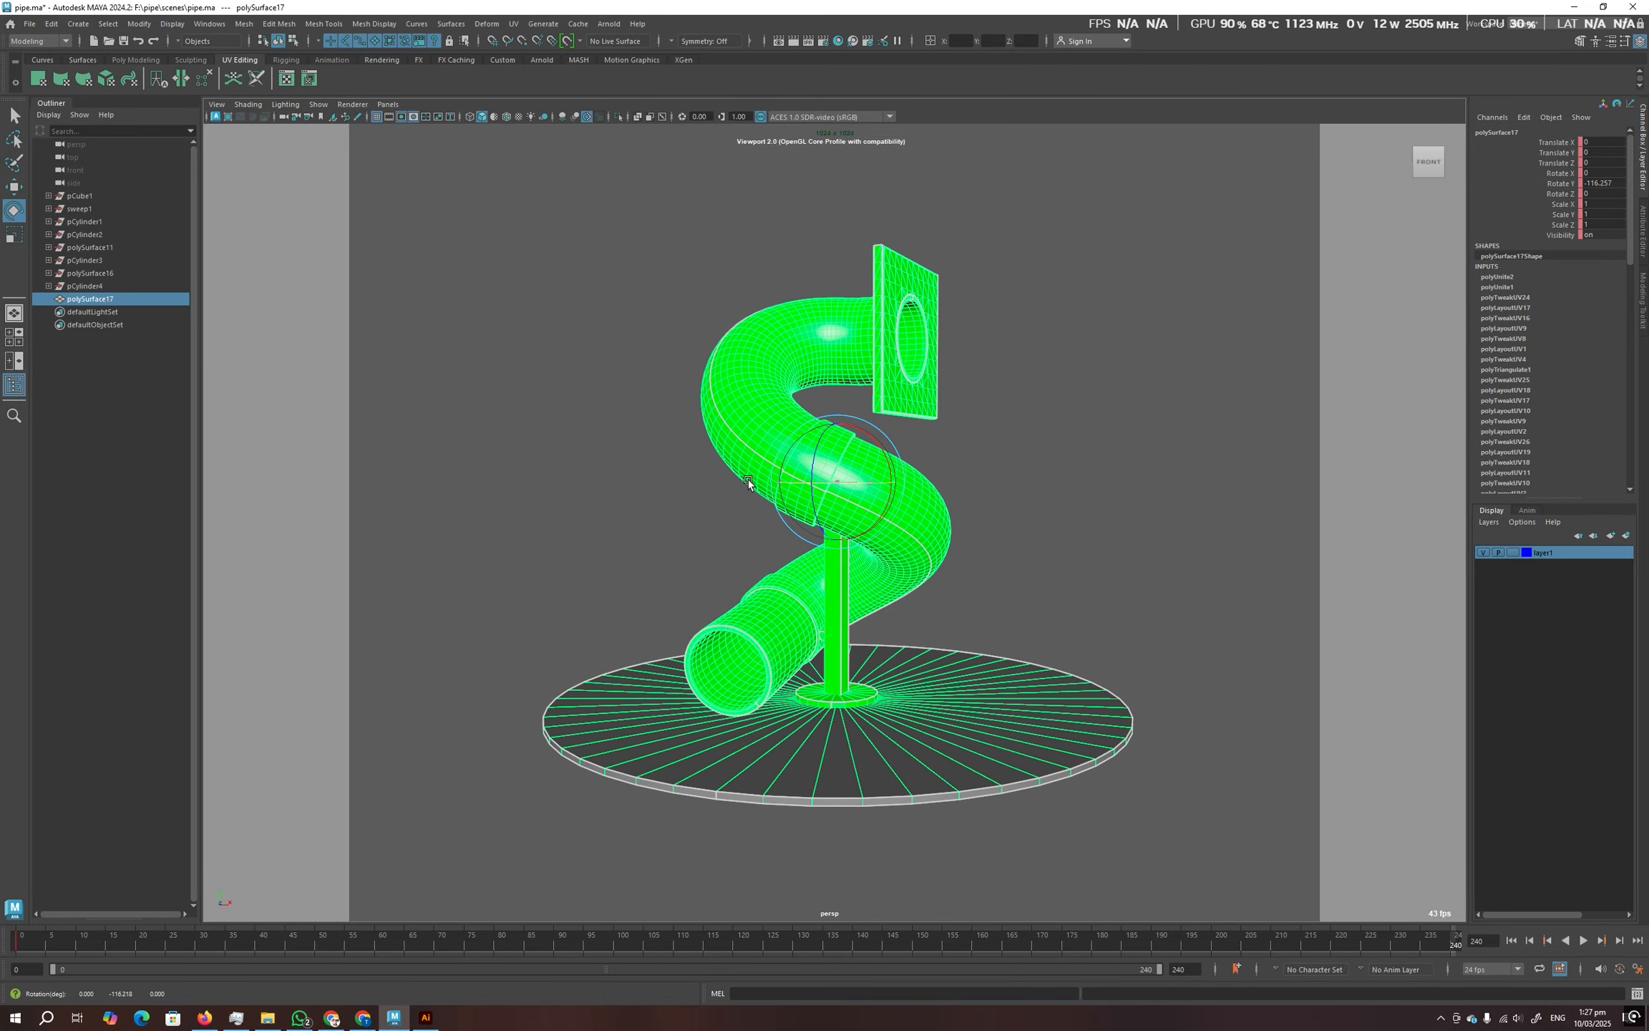
drag(861, 484, 763, 481)
drag(876, 487, 799, 487)
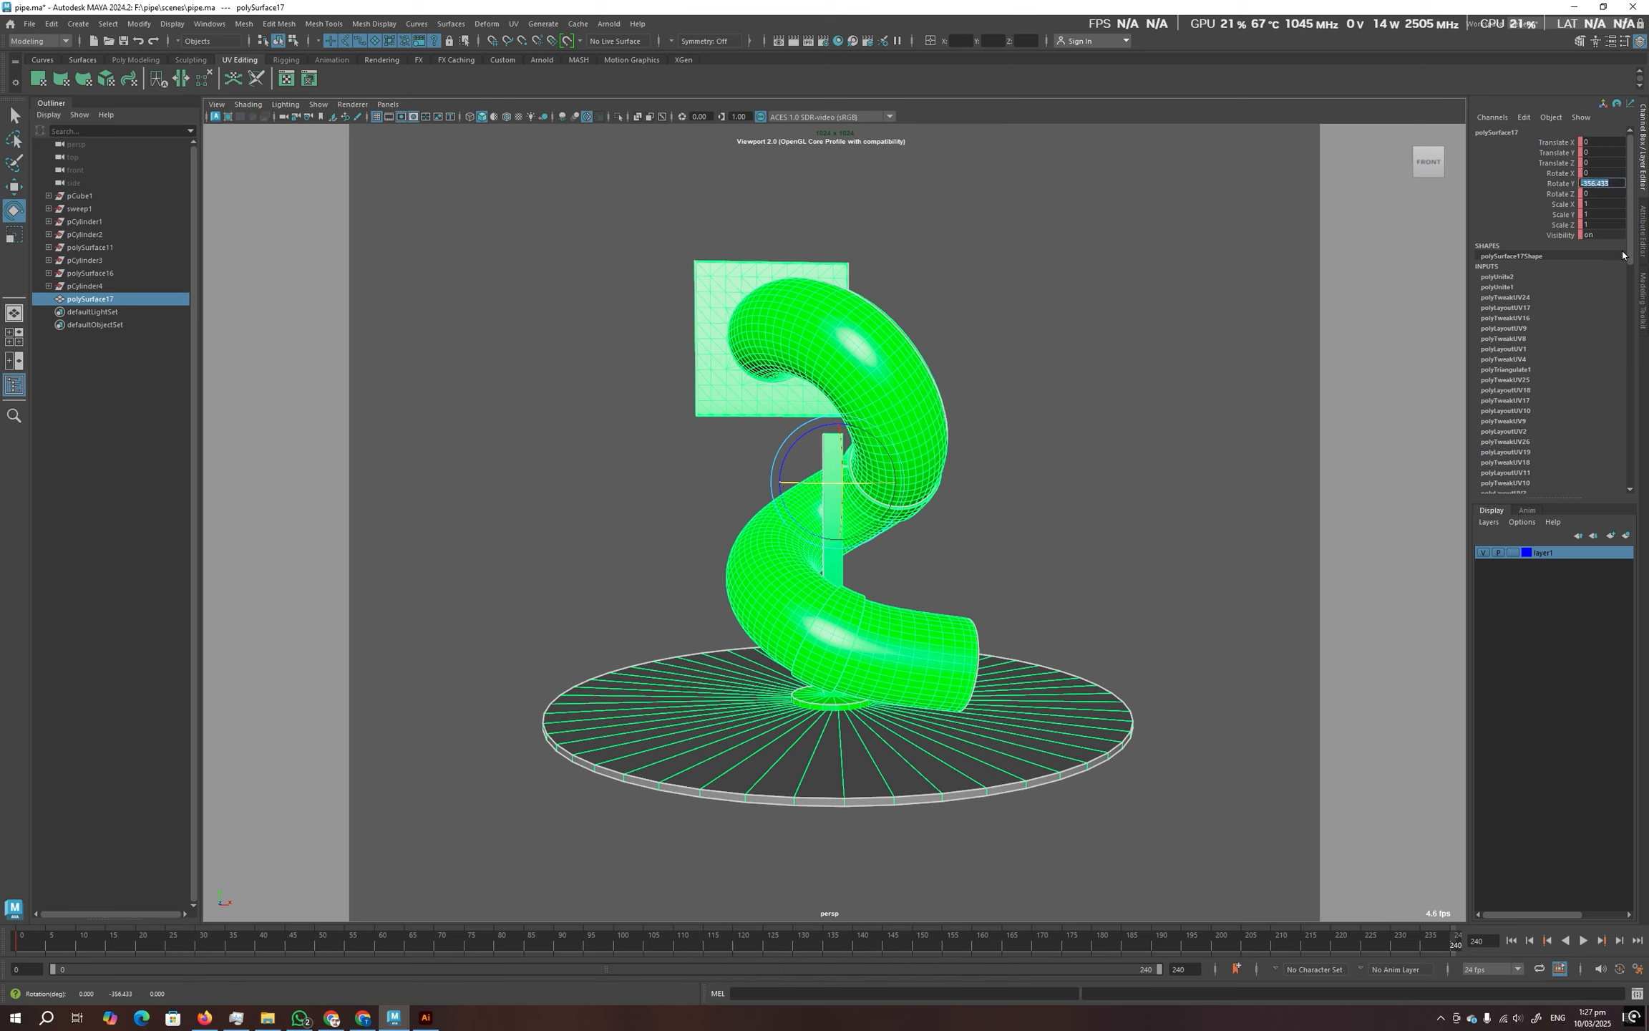
key(BackSpace)
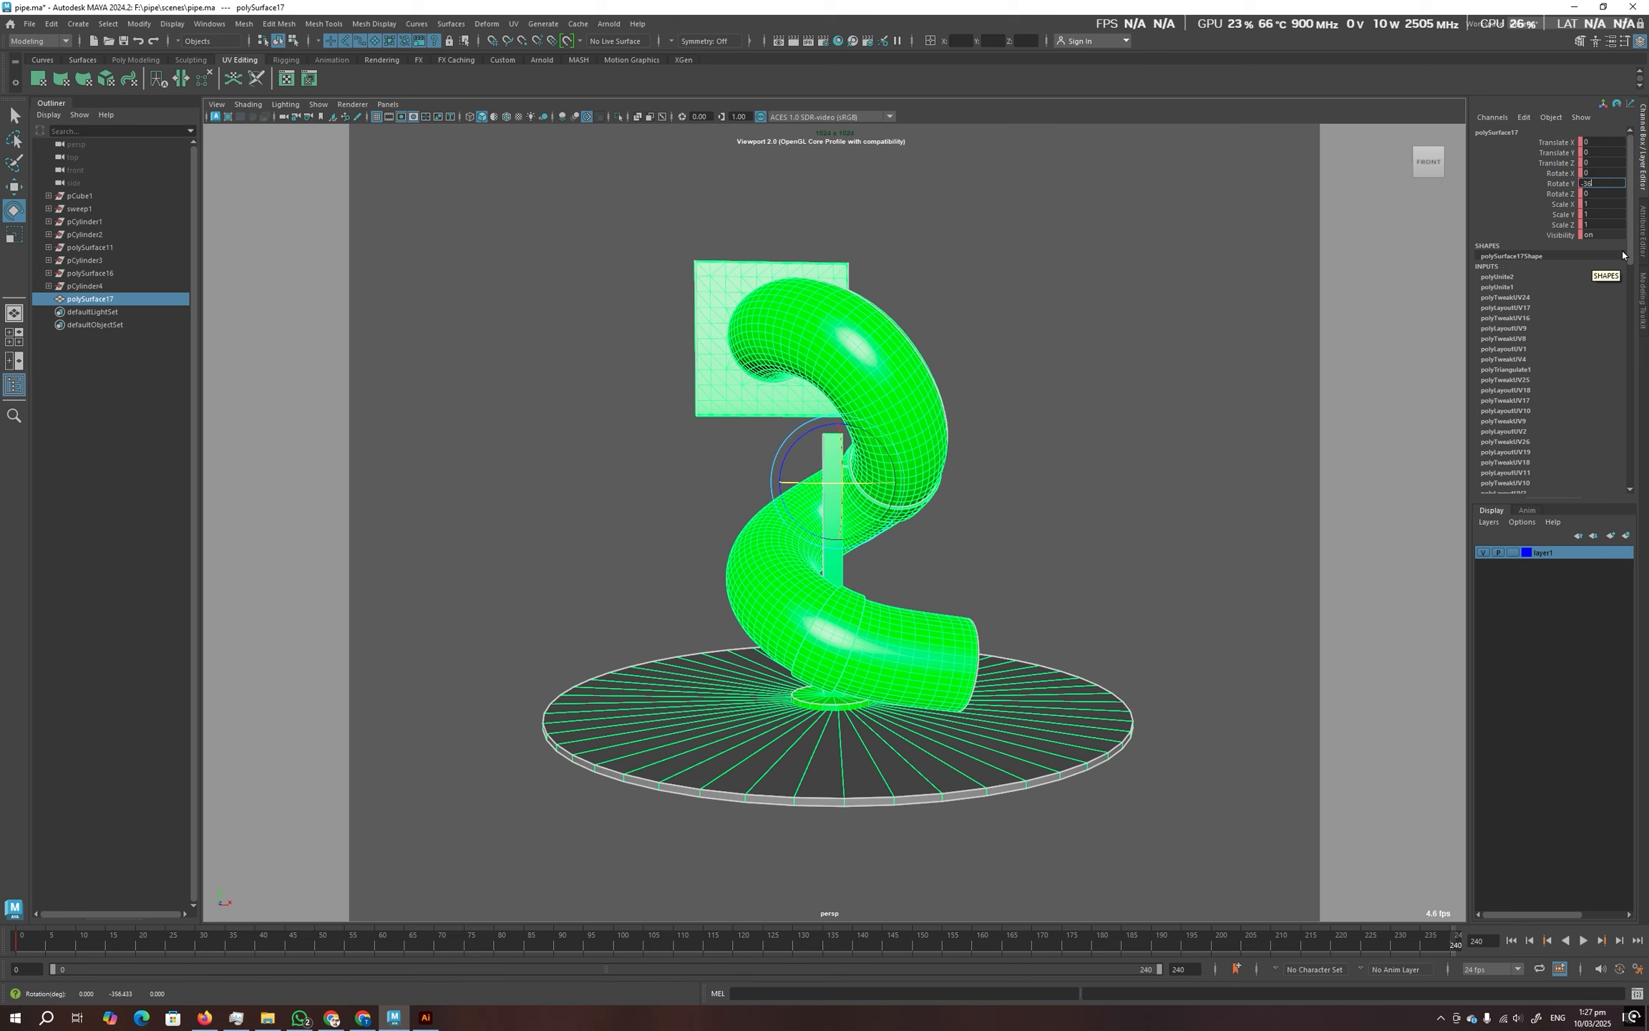
text(-360)
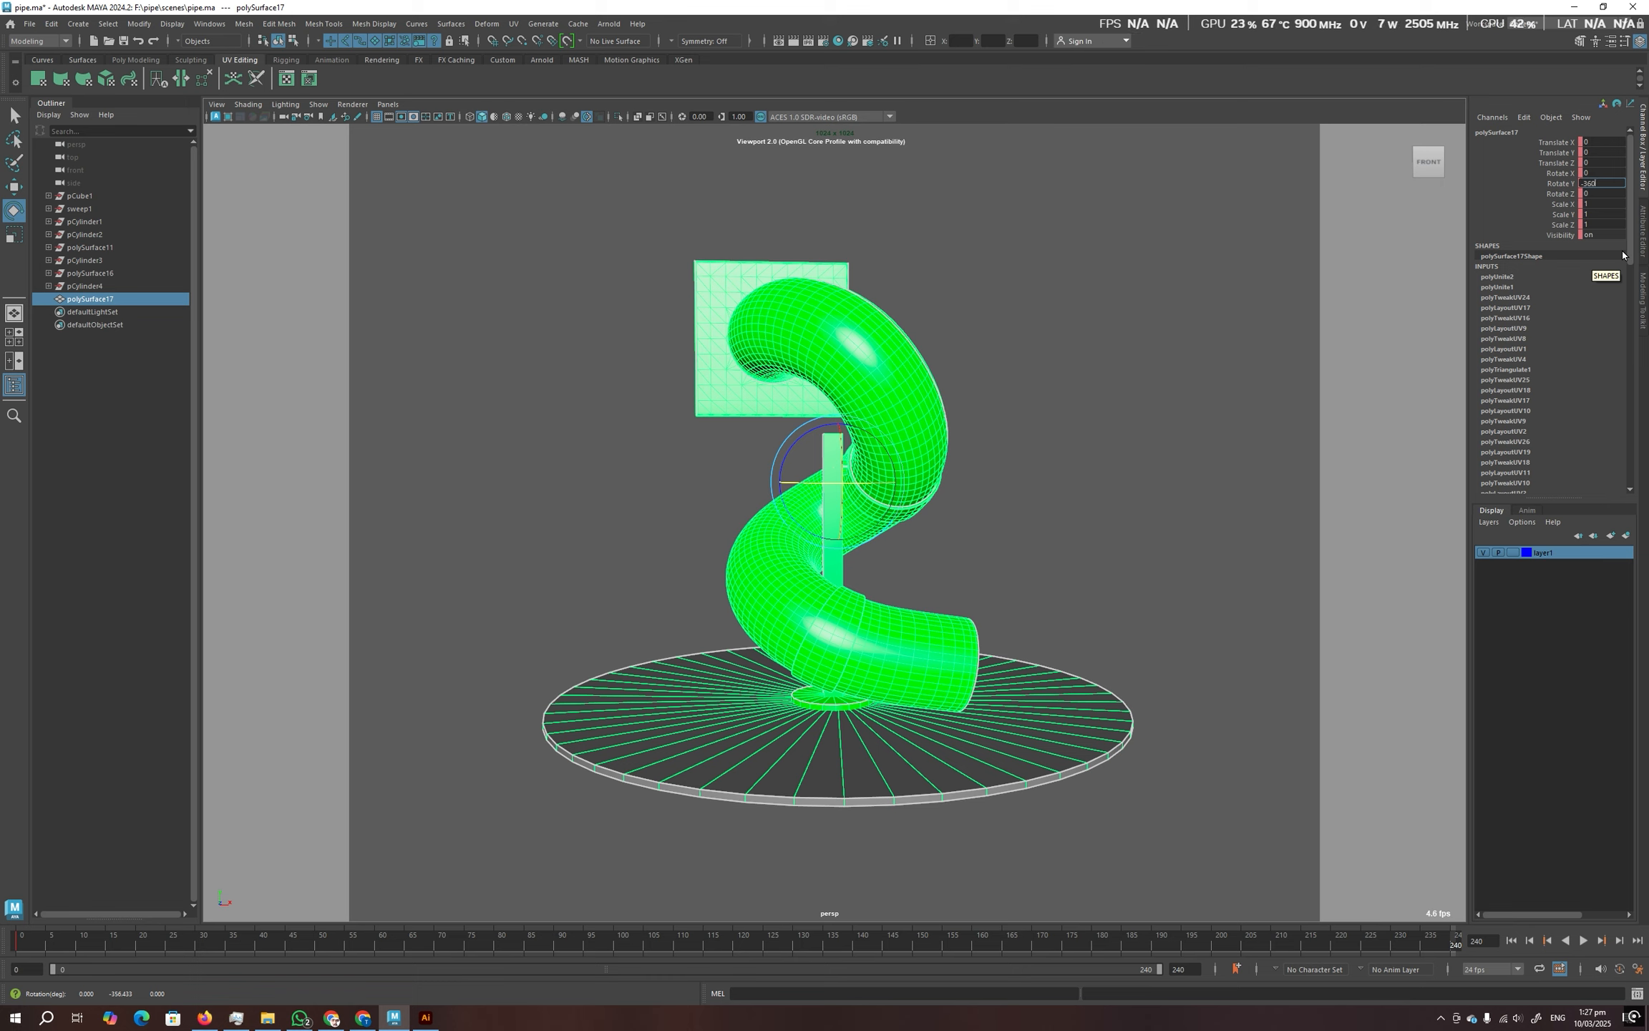
key(Return)
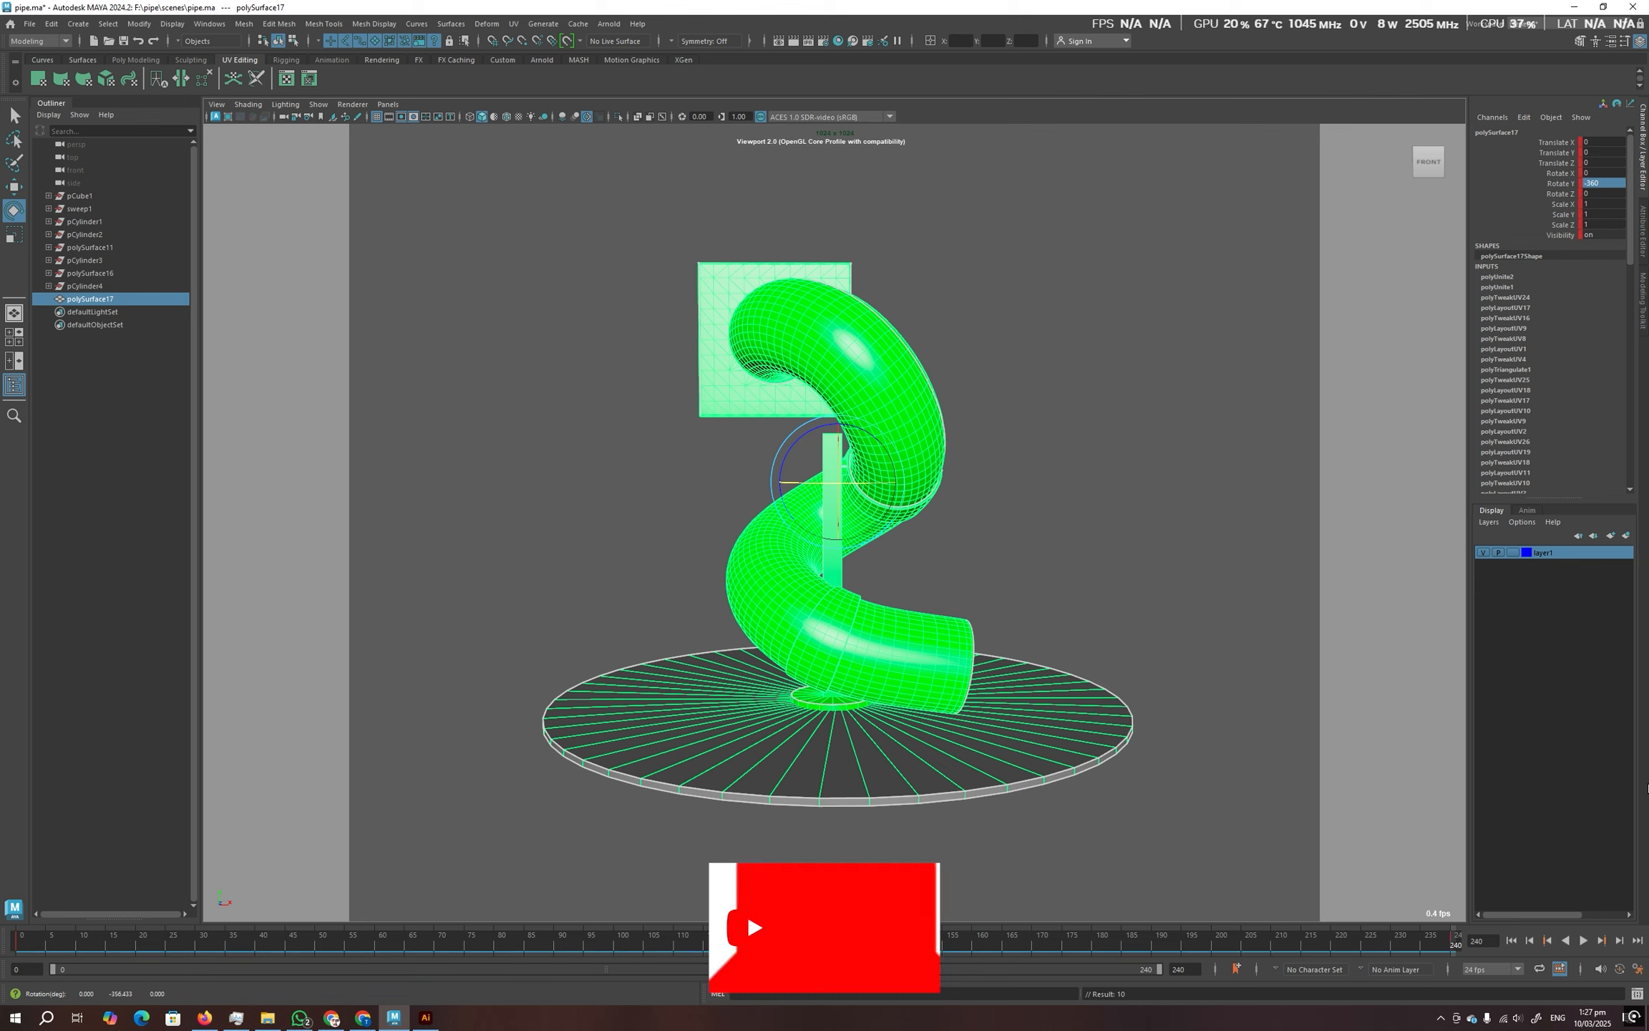
Play back the slide's rotation to check it, stop the playback, and return to the first frame.
click(1584, 941)
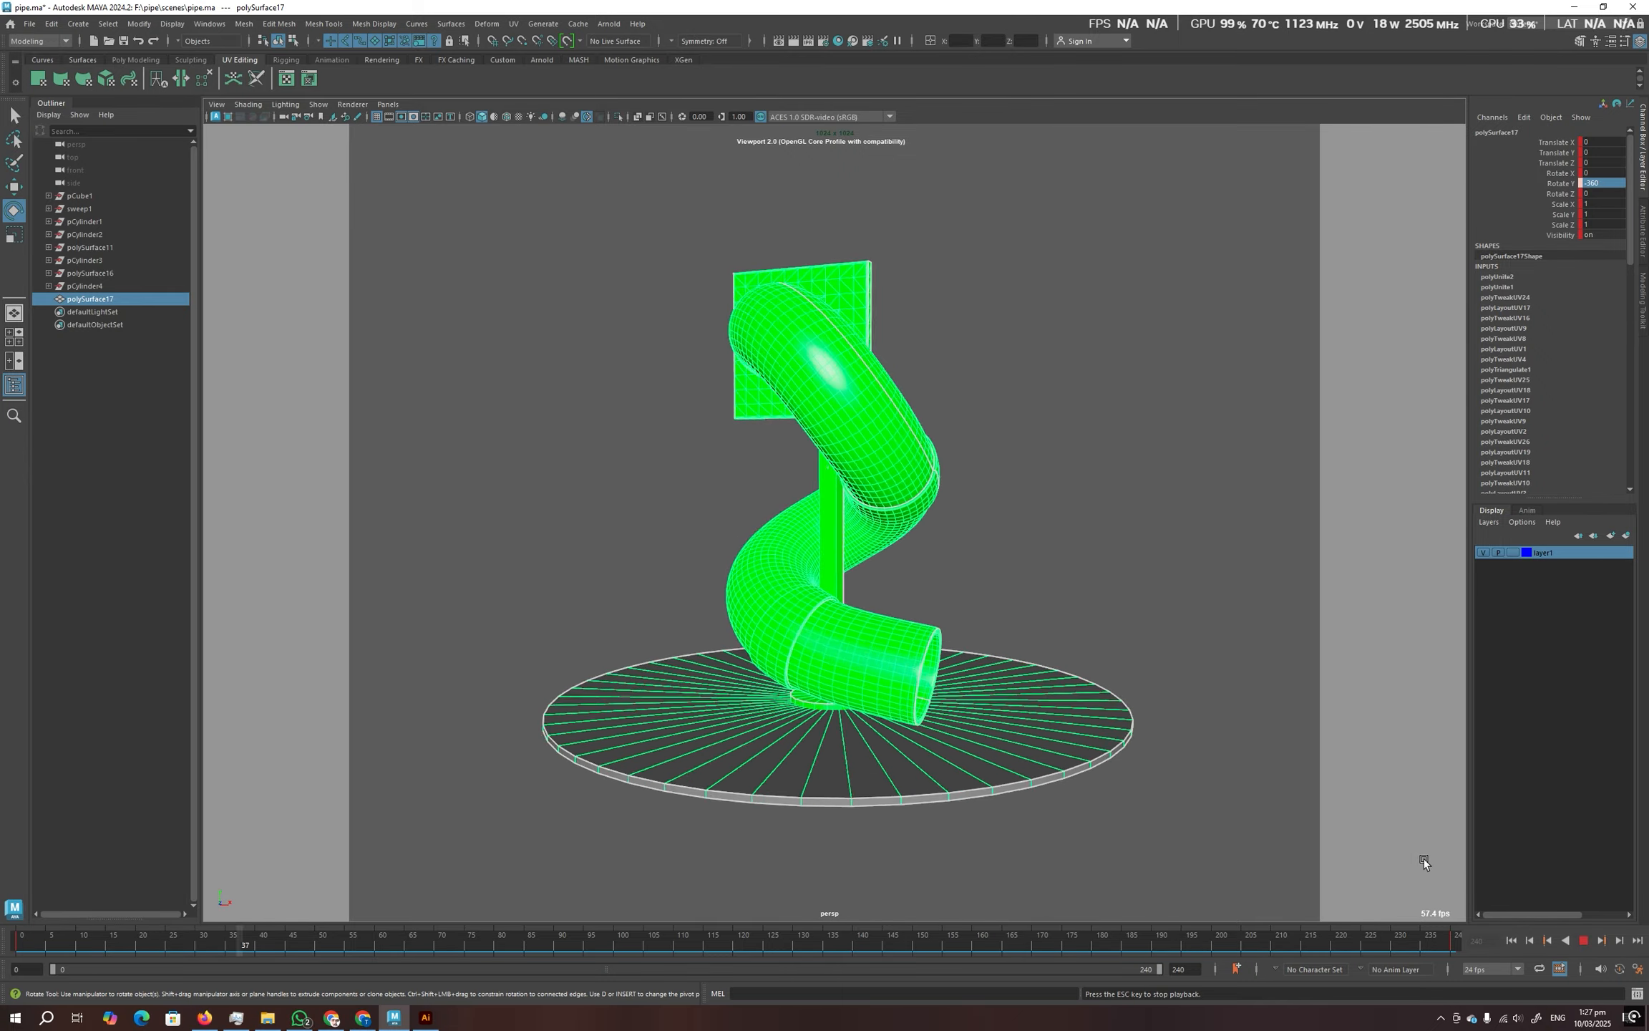
key(Escape)
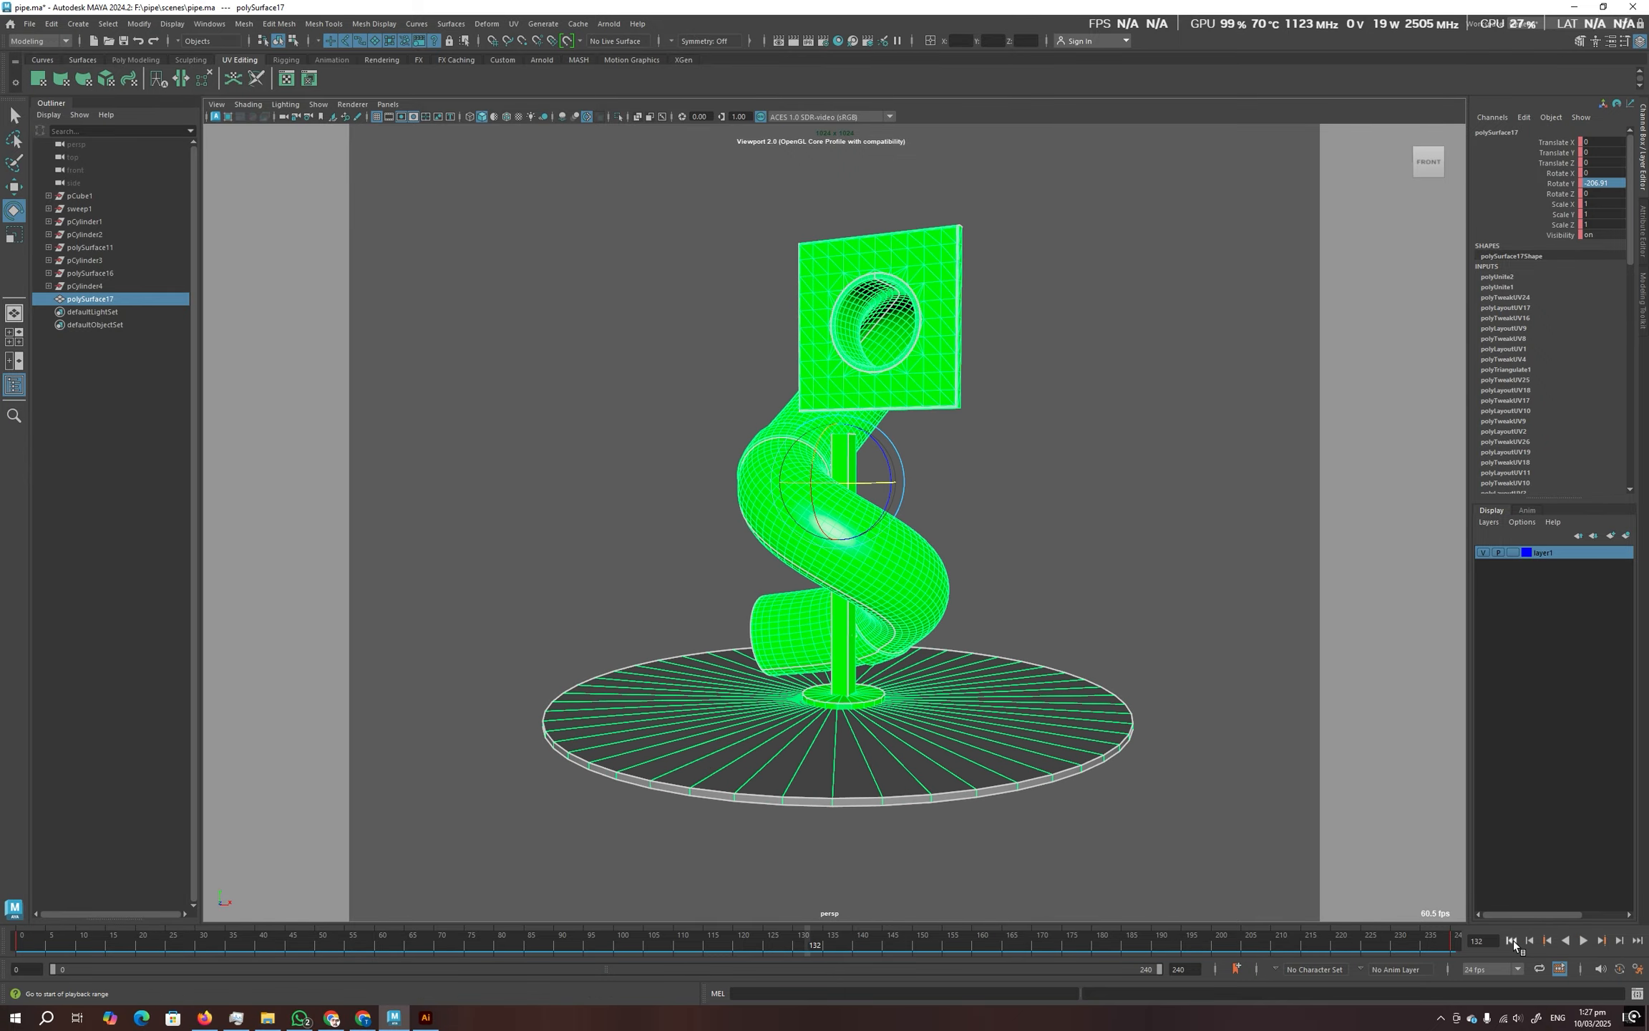
click(1511, 940)
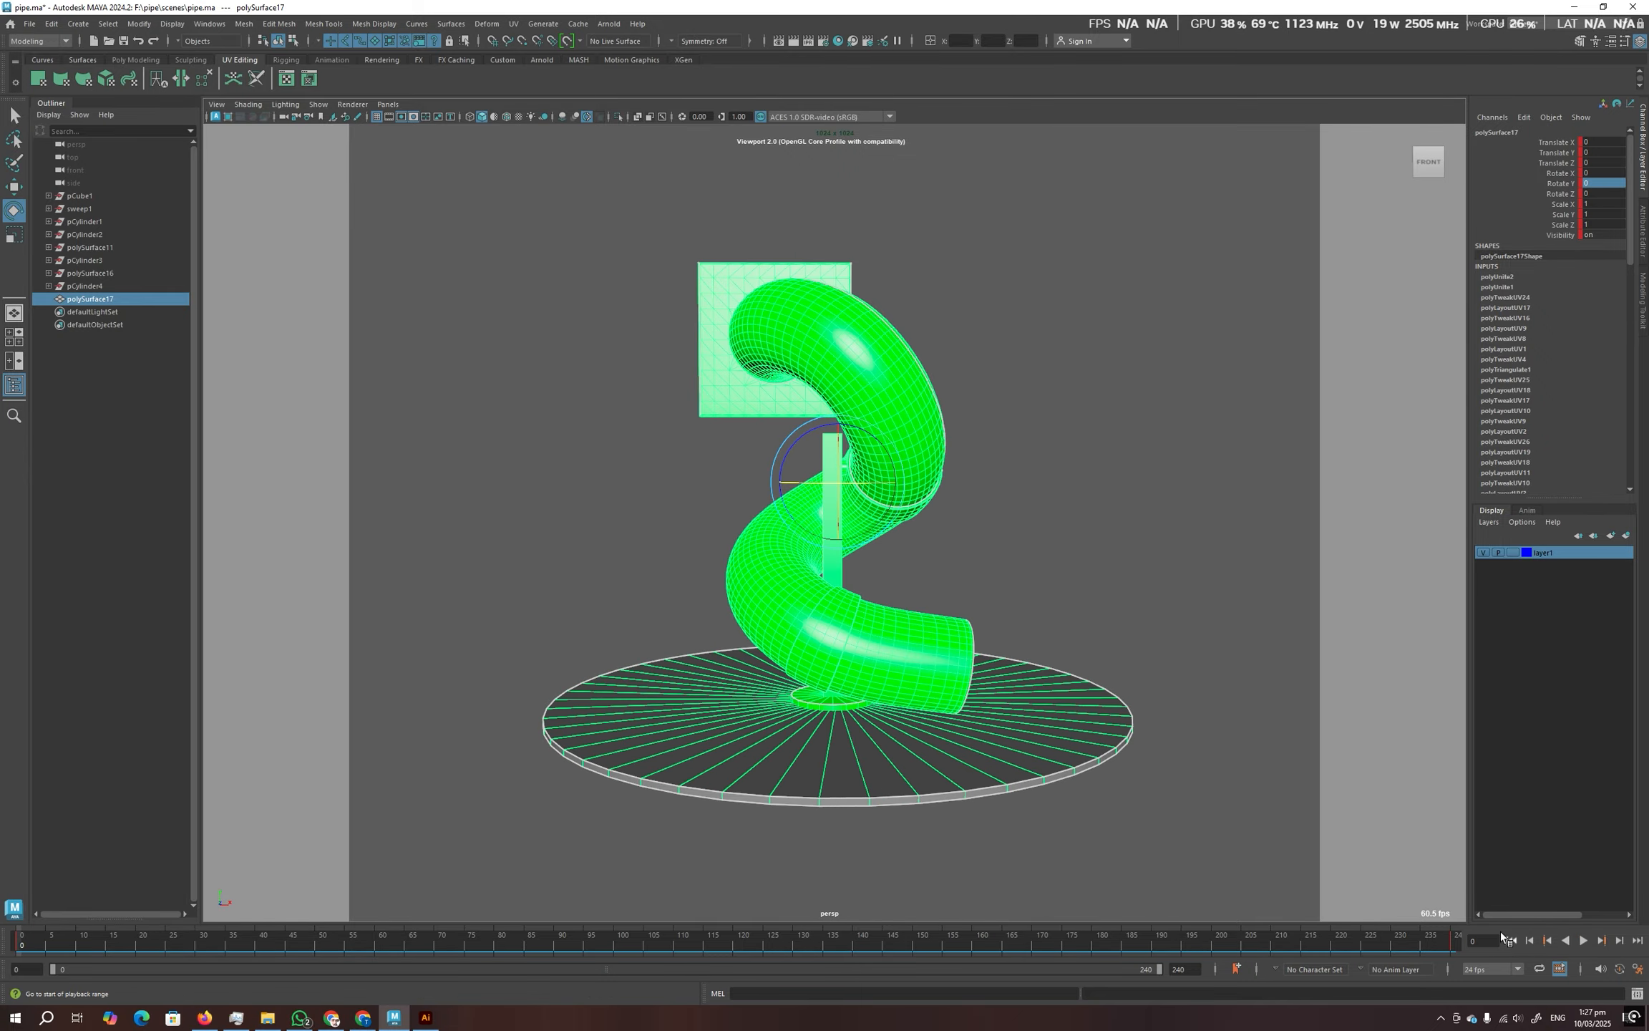
Switch to the Animation workspace and set all the slide's keys to linear tangents in the Graph Editor.
click(1573, 28)
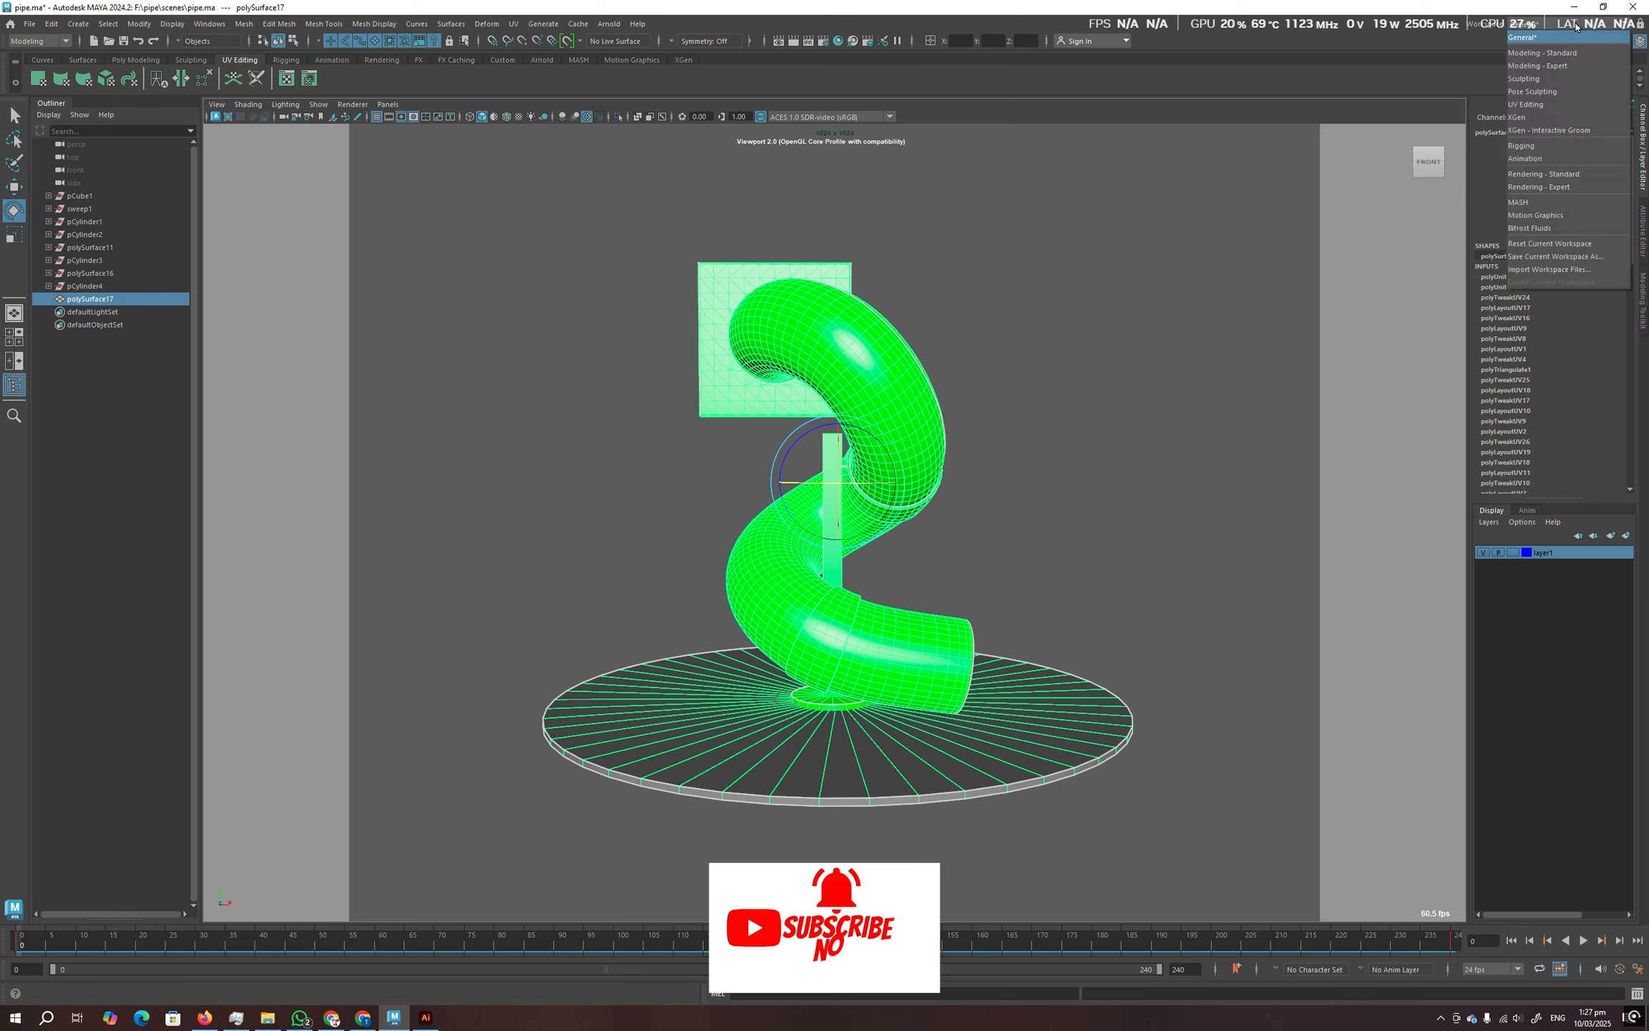
click(1532, 160)
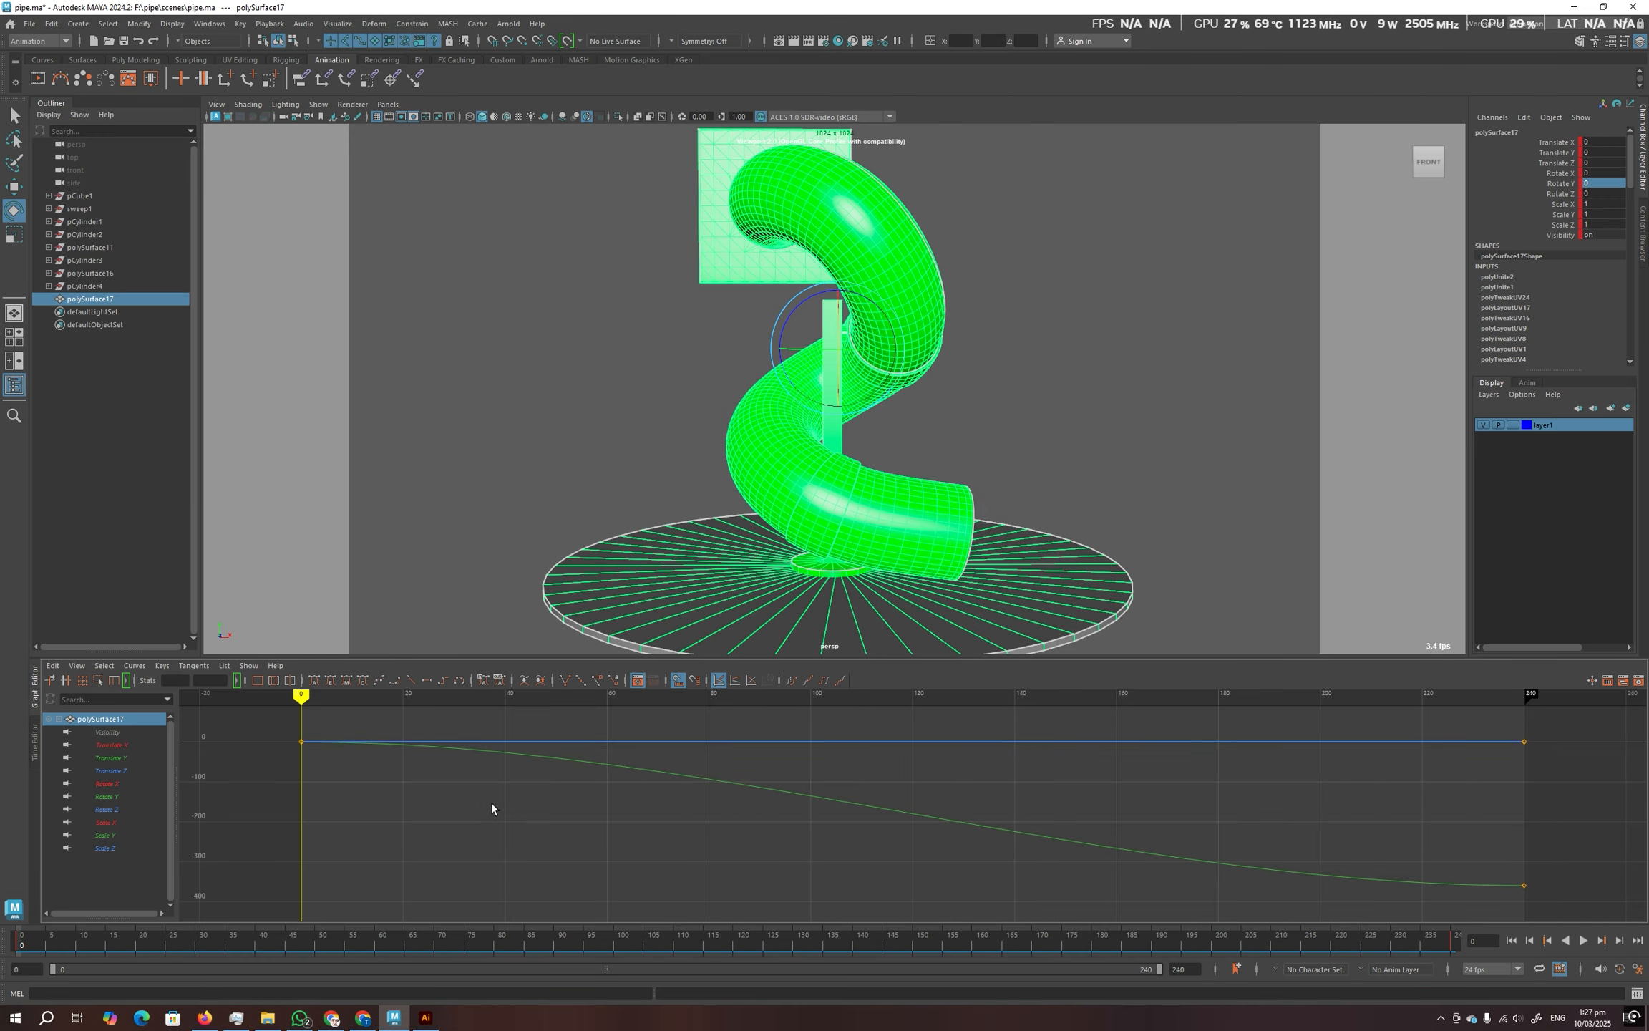
key(f)
drag(473, 730, 1380, 882)
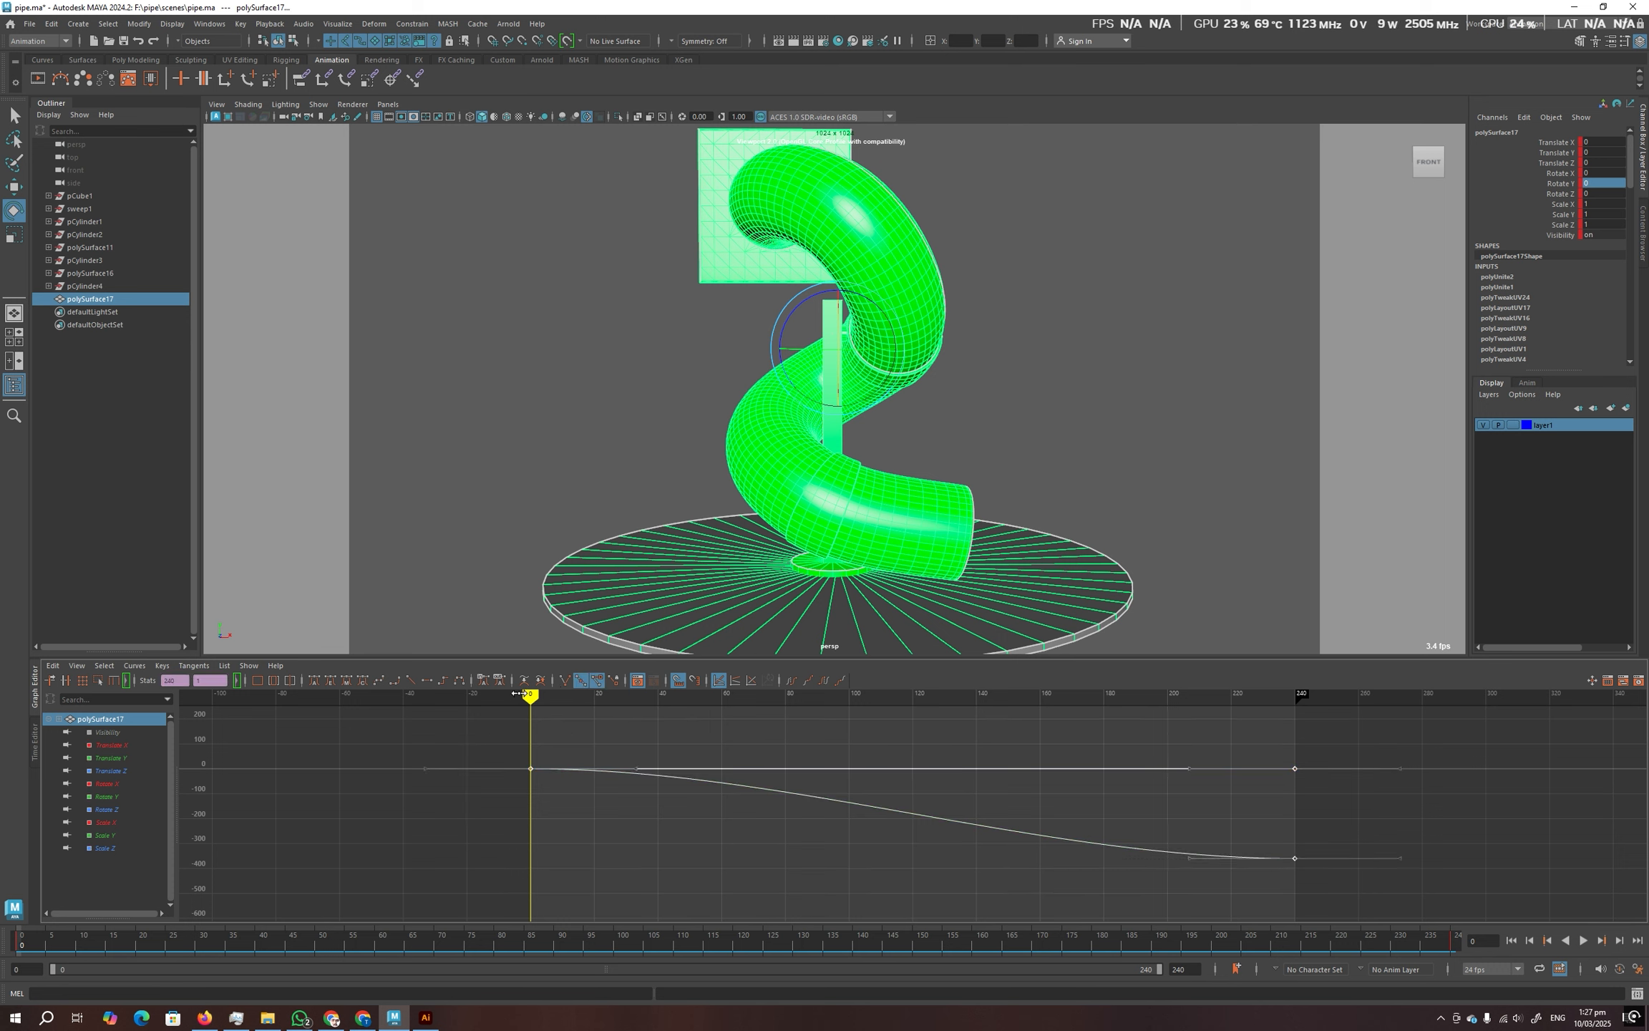
click(409, 680)
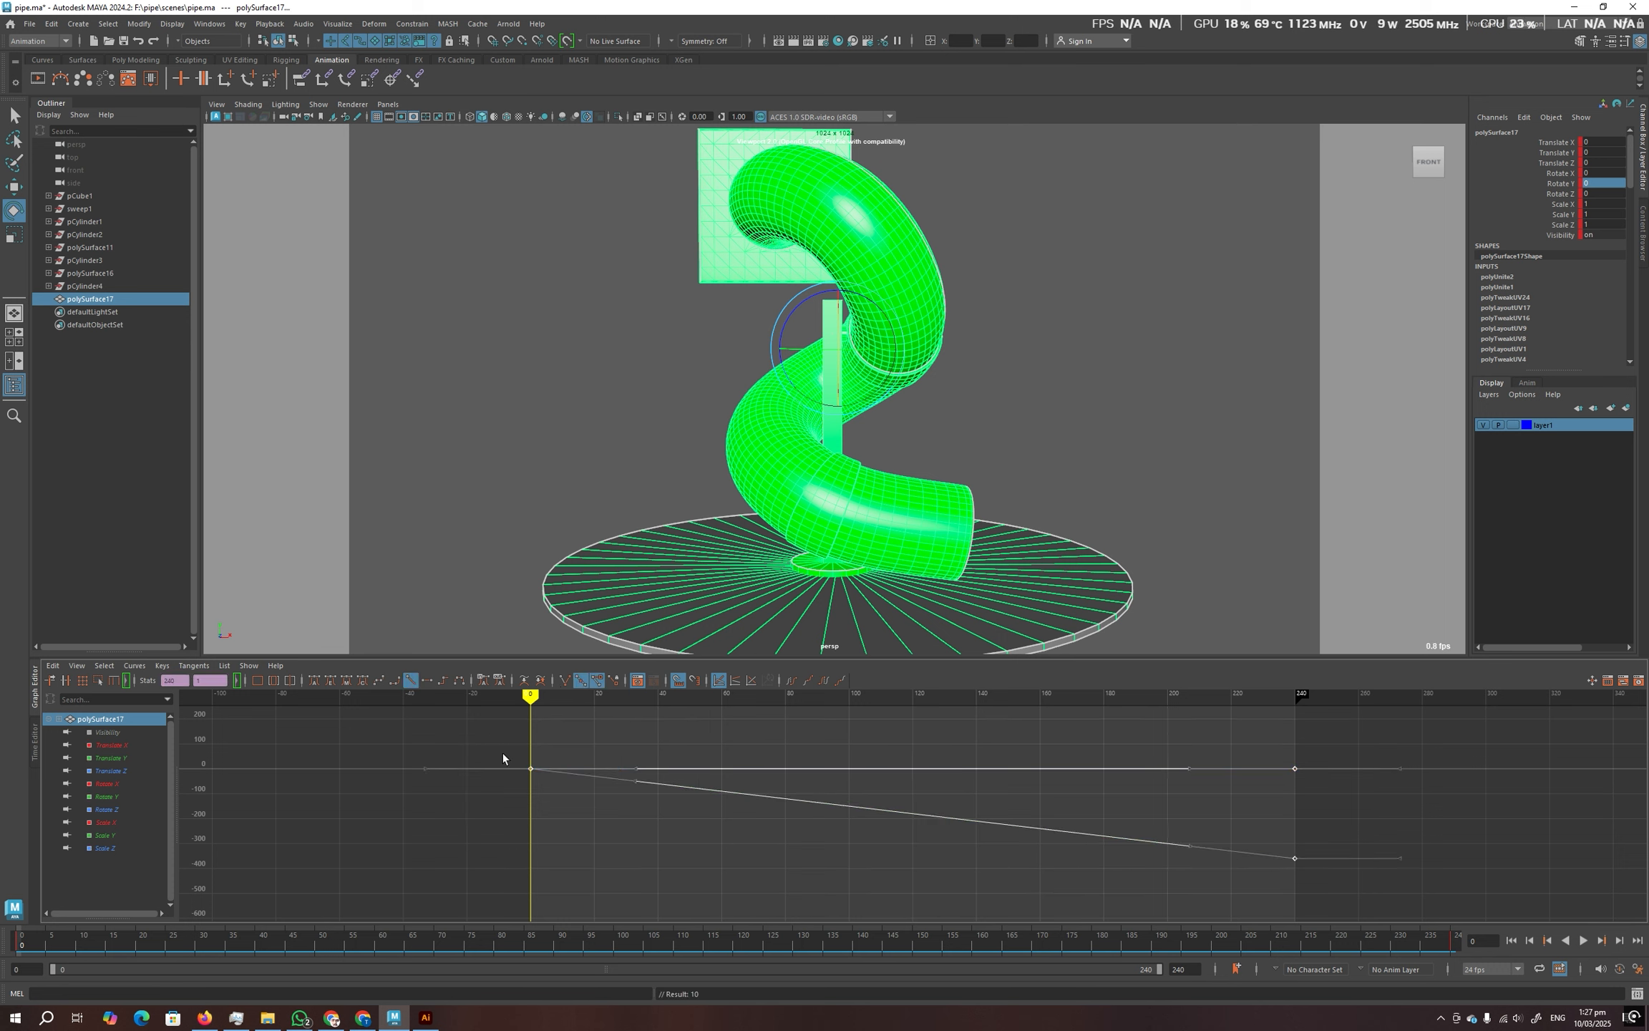
click(353, 850)
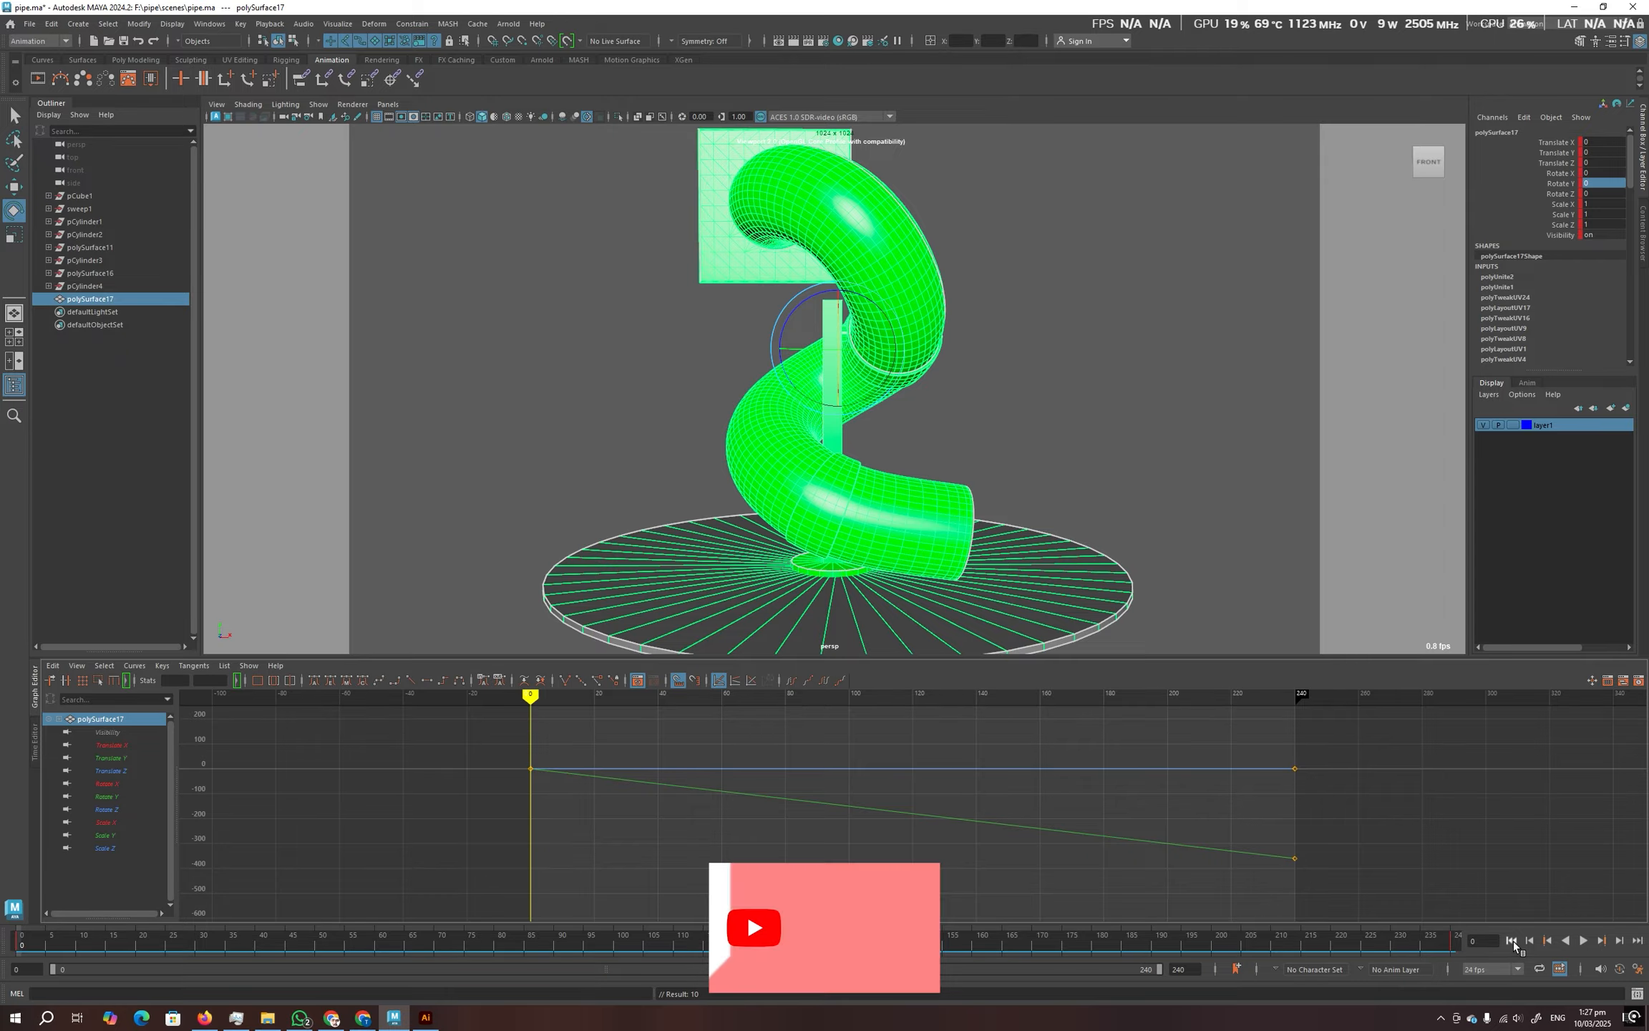
Preview the linear rotation briefly, and shrink the Graph Editor to give the viewport more height.
click(1581, 939)
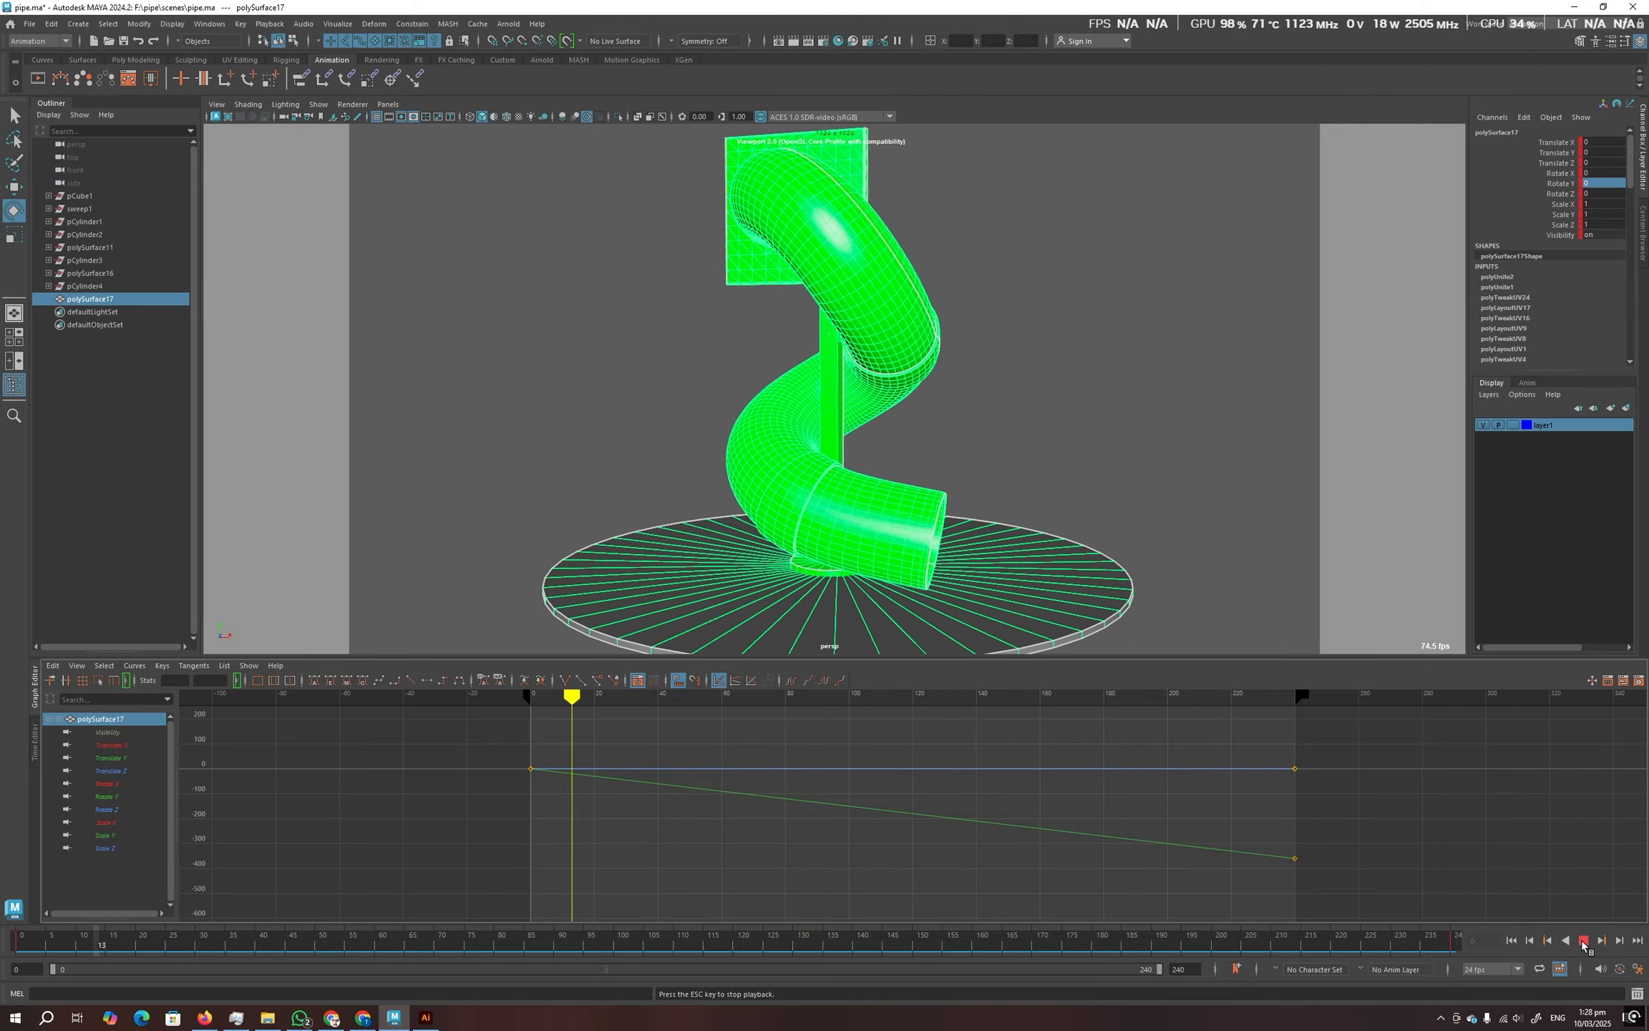
click(1582, 941)
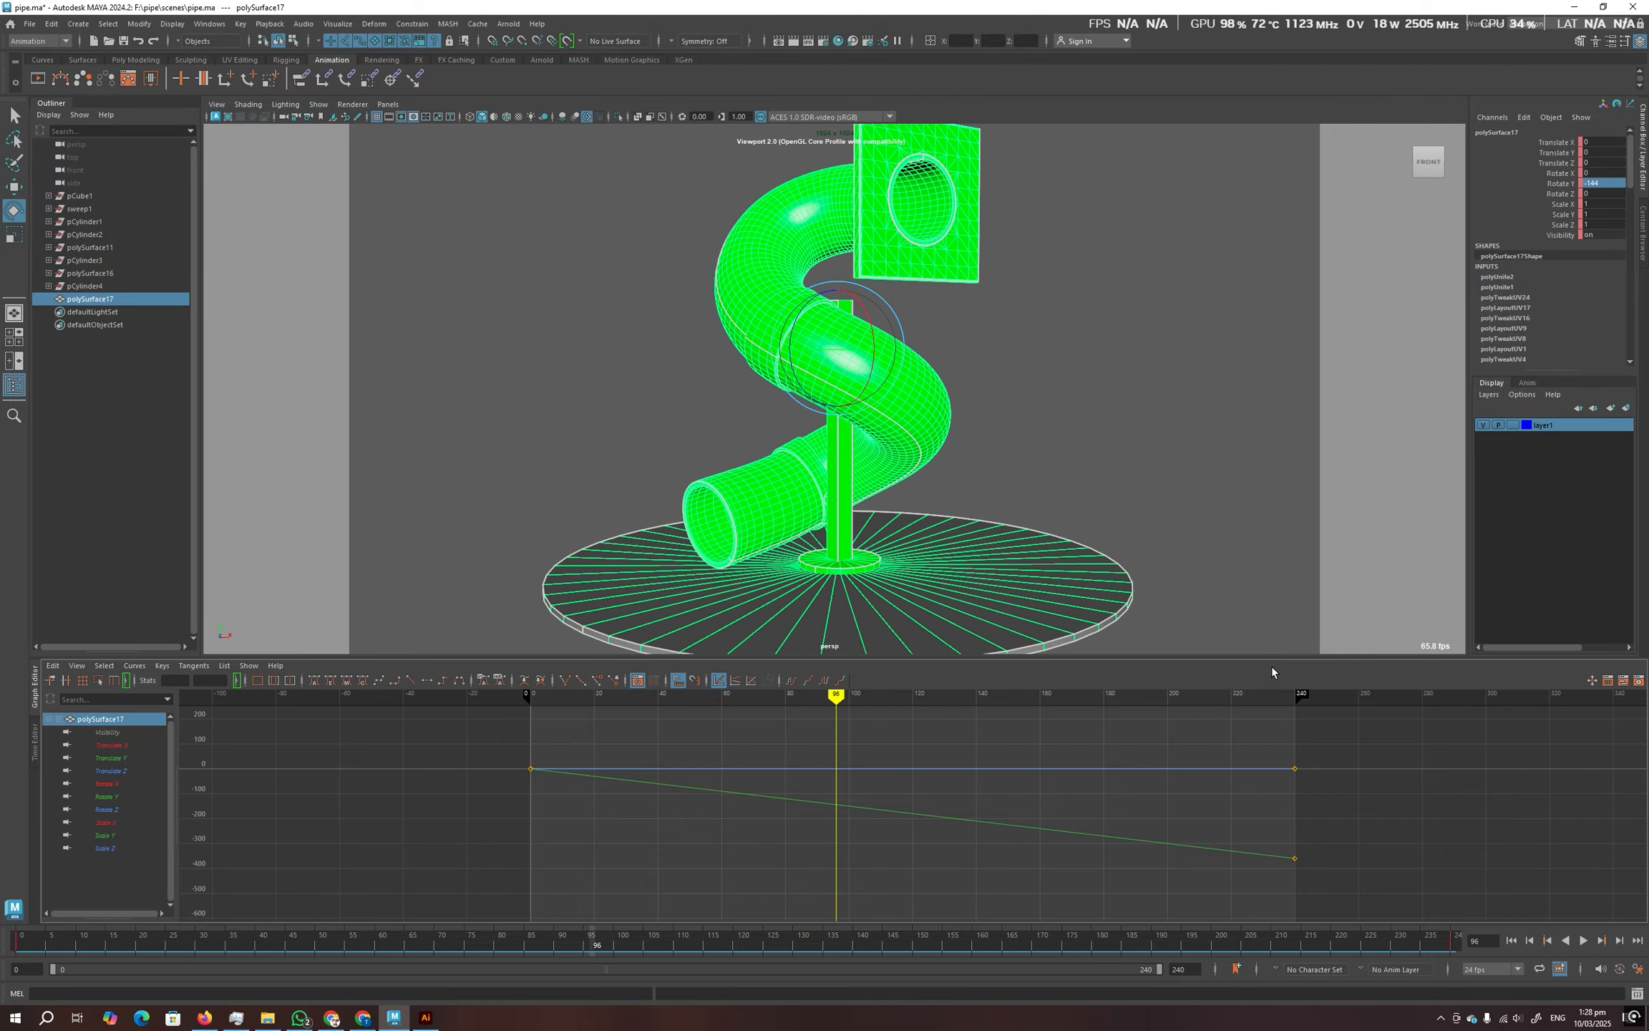
drag(1270, 664, 1279, 824)
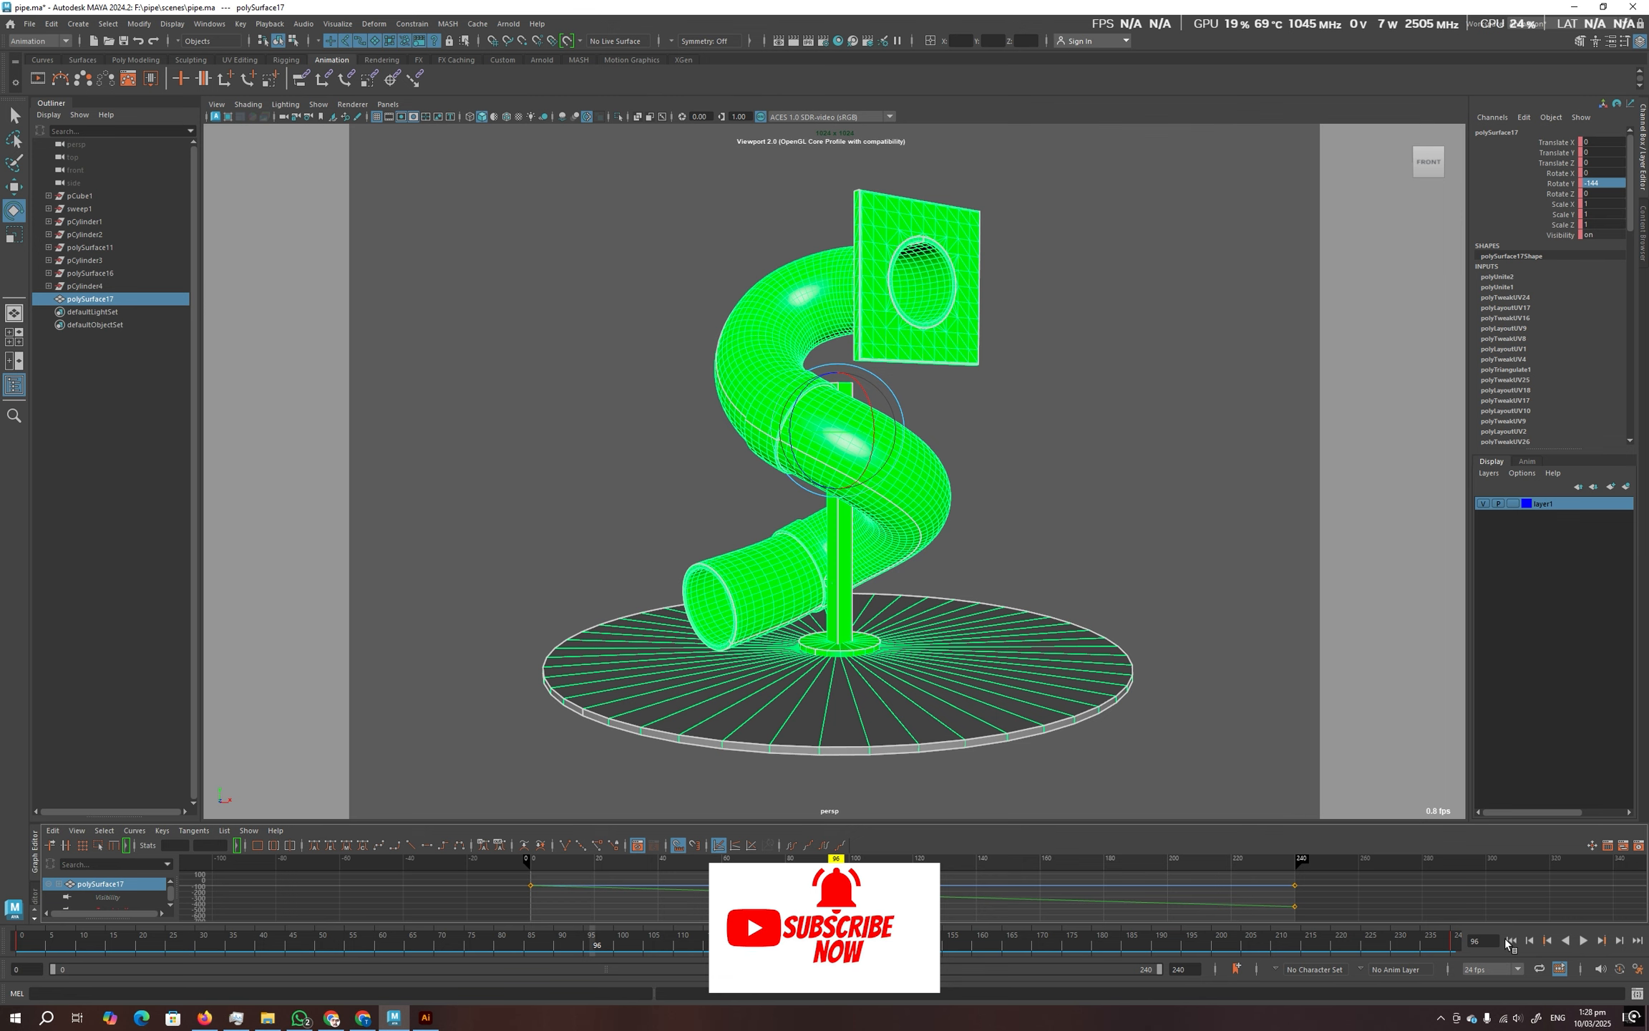
Return the animation to frame 0 and save the scene with the Poly Modeling shelf shown.
click(1511, 940)
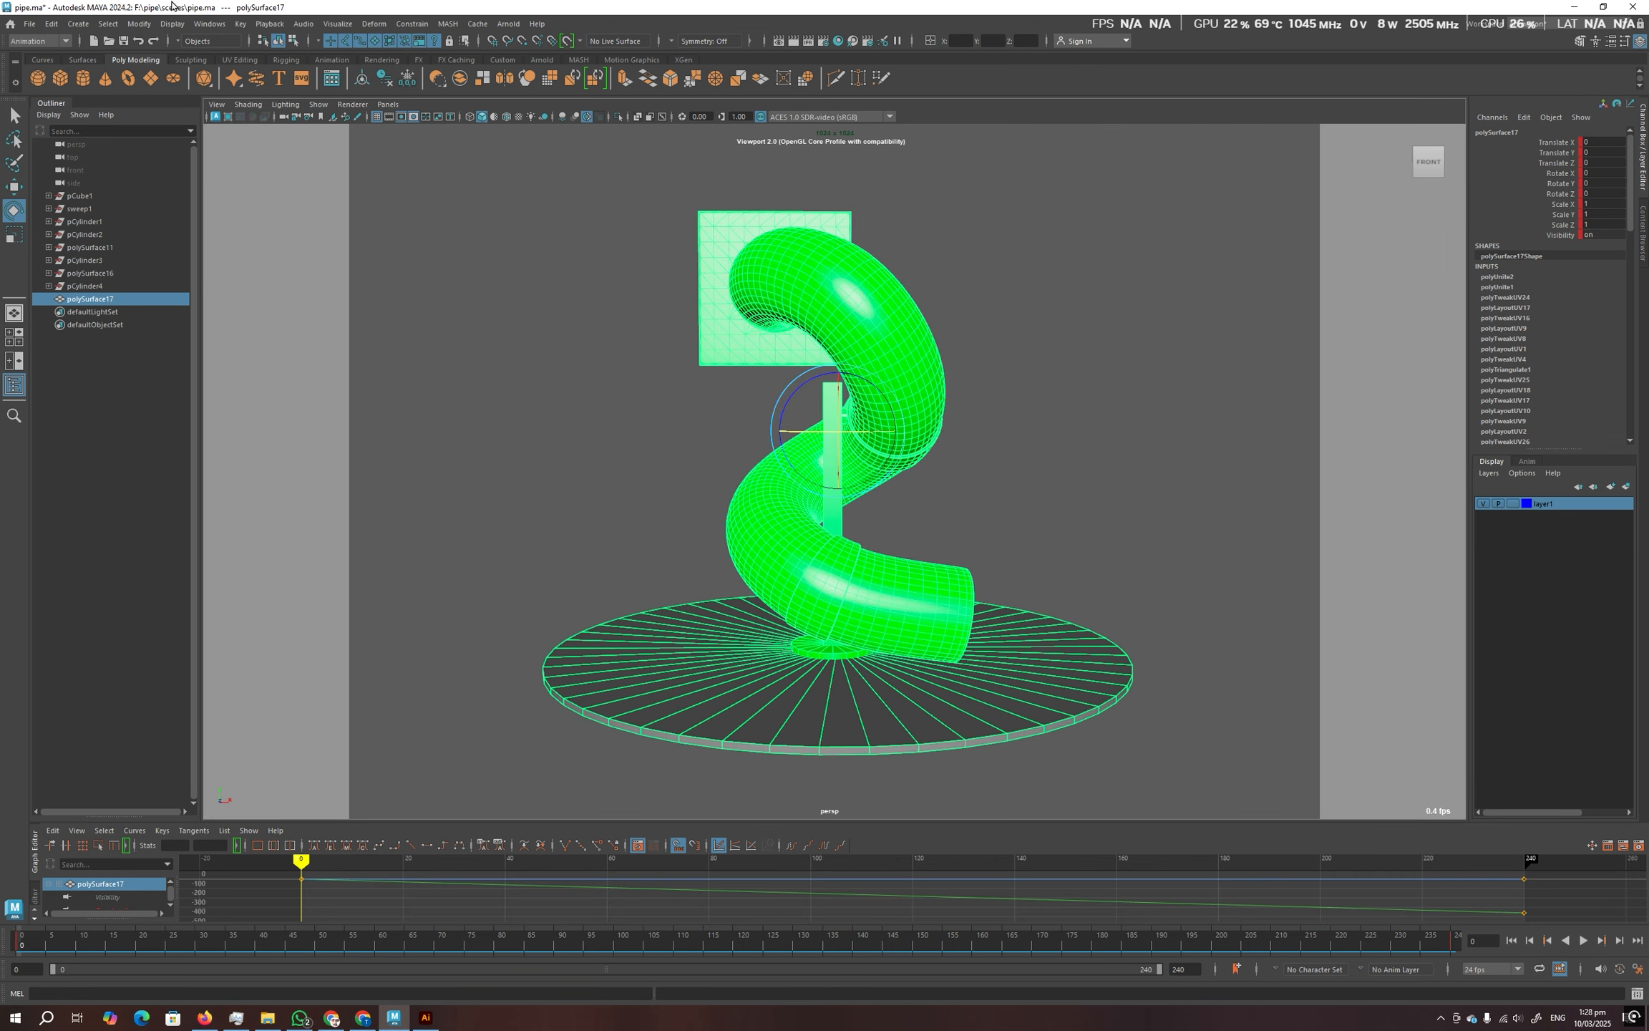
click(135, 59)
click(124, 41)
Start an Export All of the scene and choose F:\pipe\assets as the destination folder.
click(29, 23)
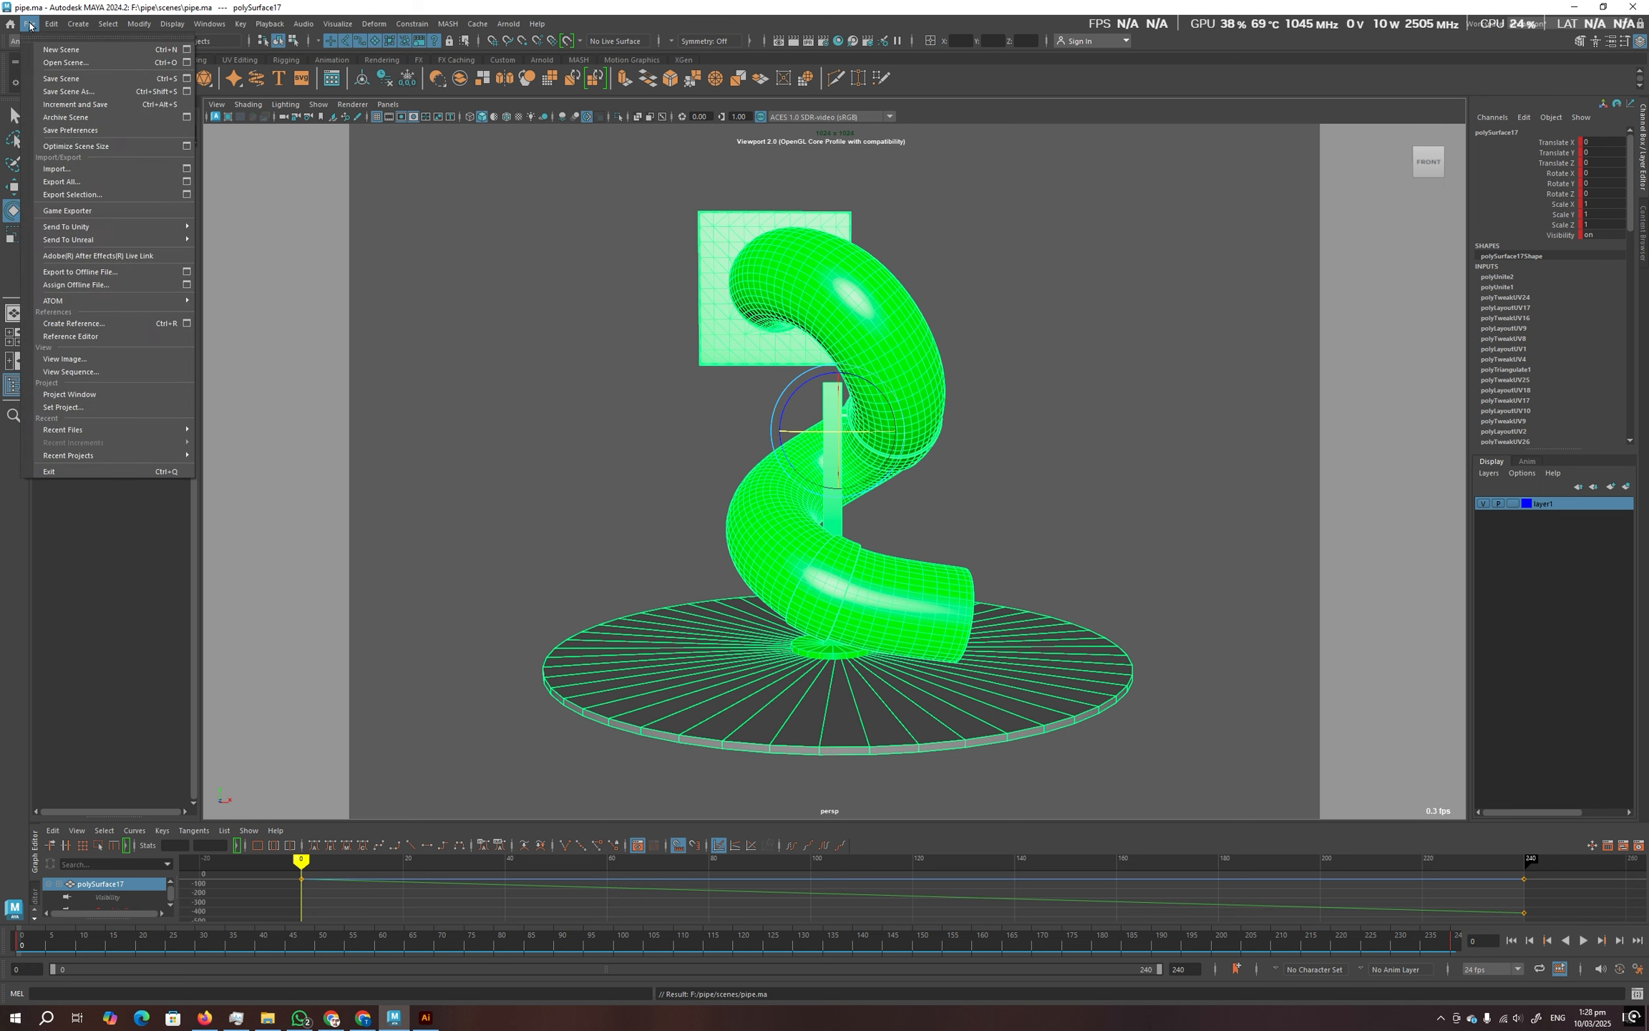
mouse_move(178, 242)
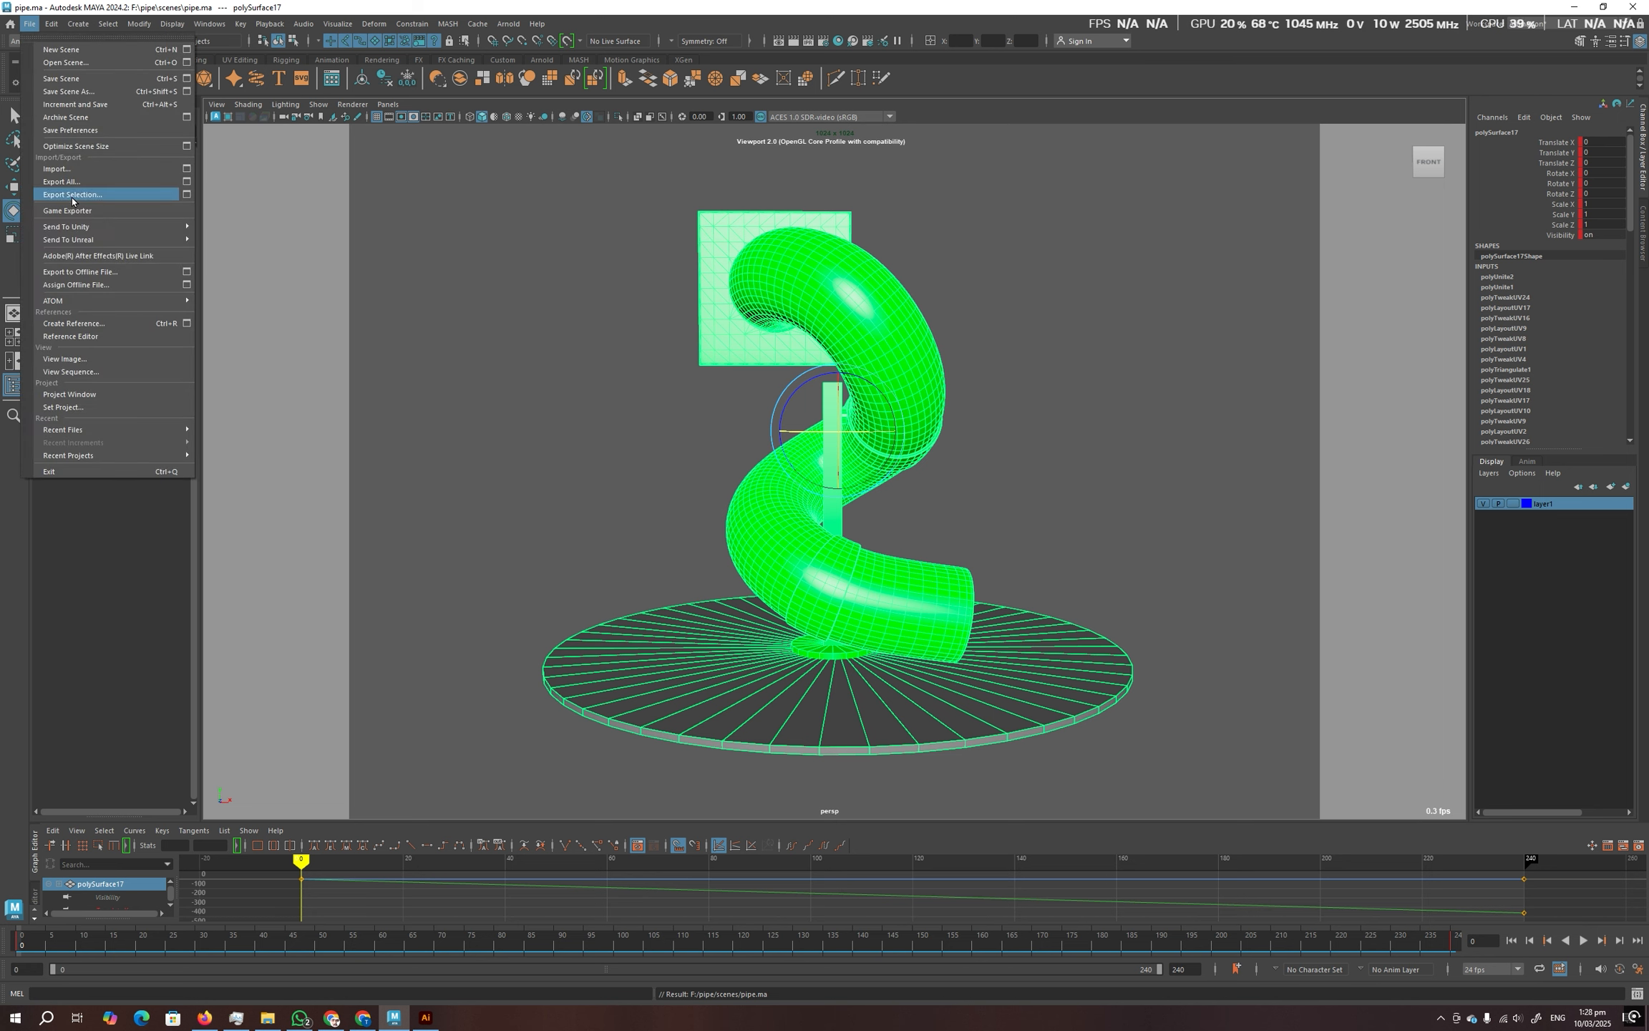
click(71, 183)
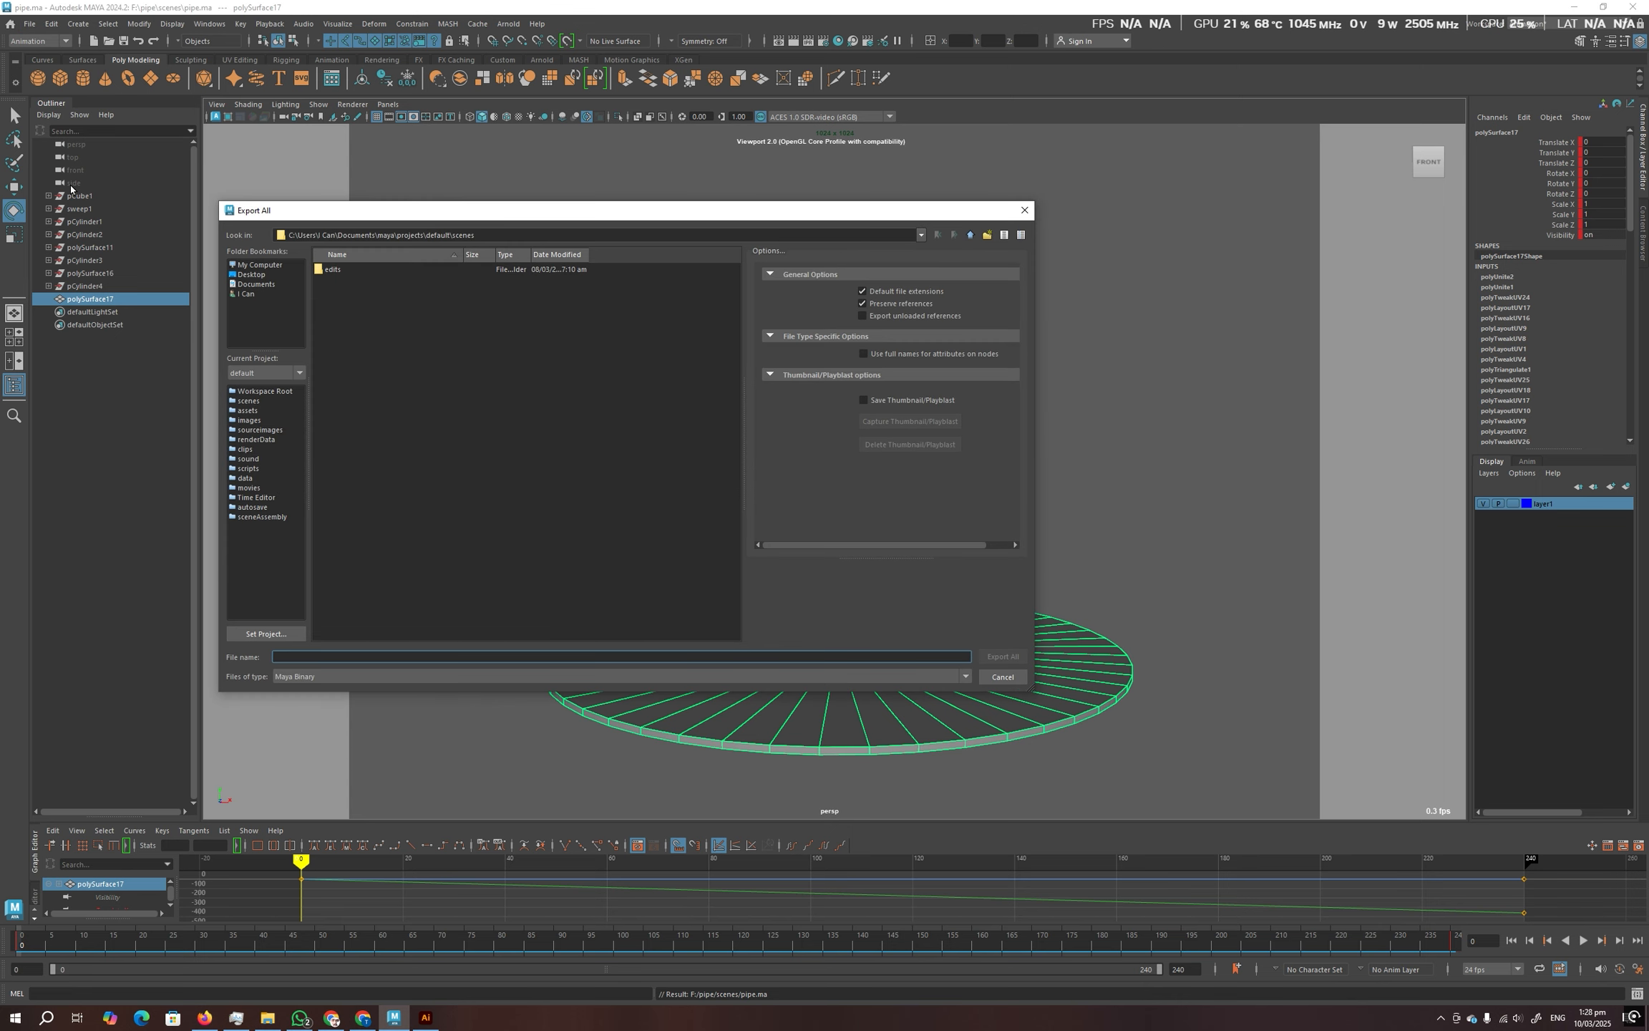
click(283, 395)
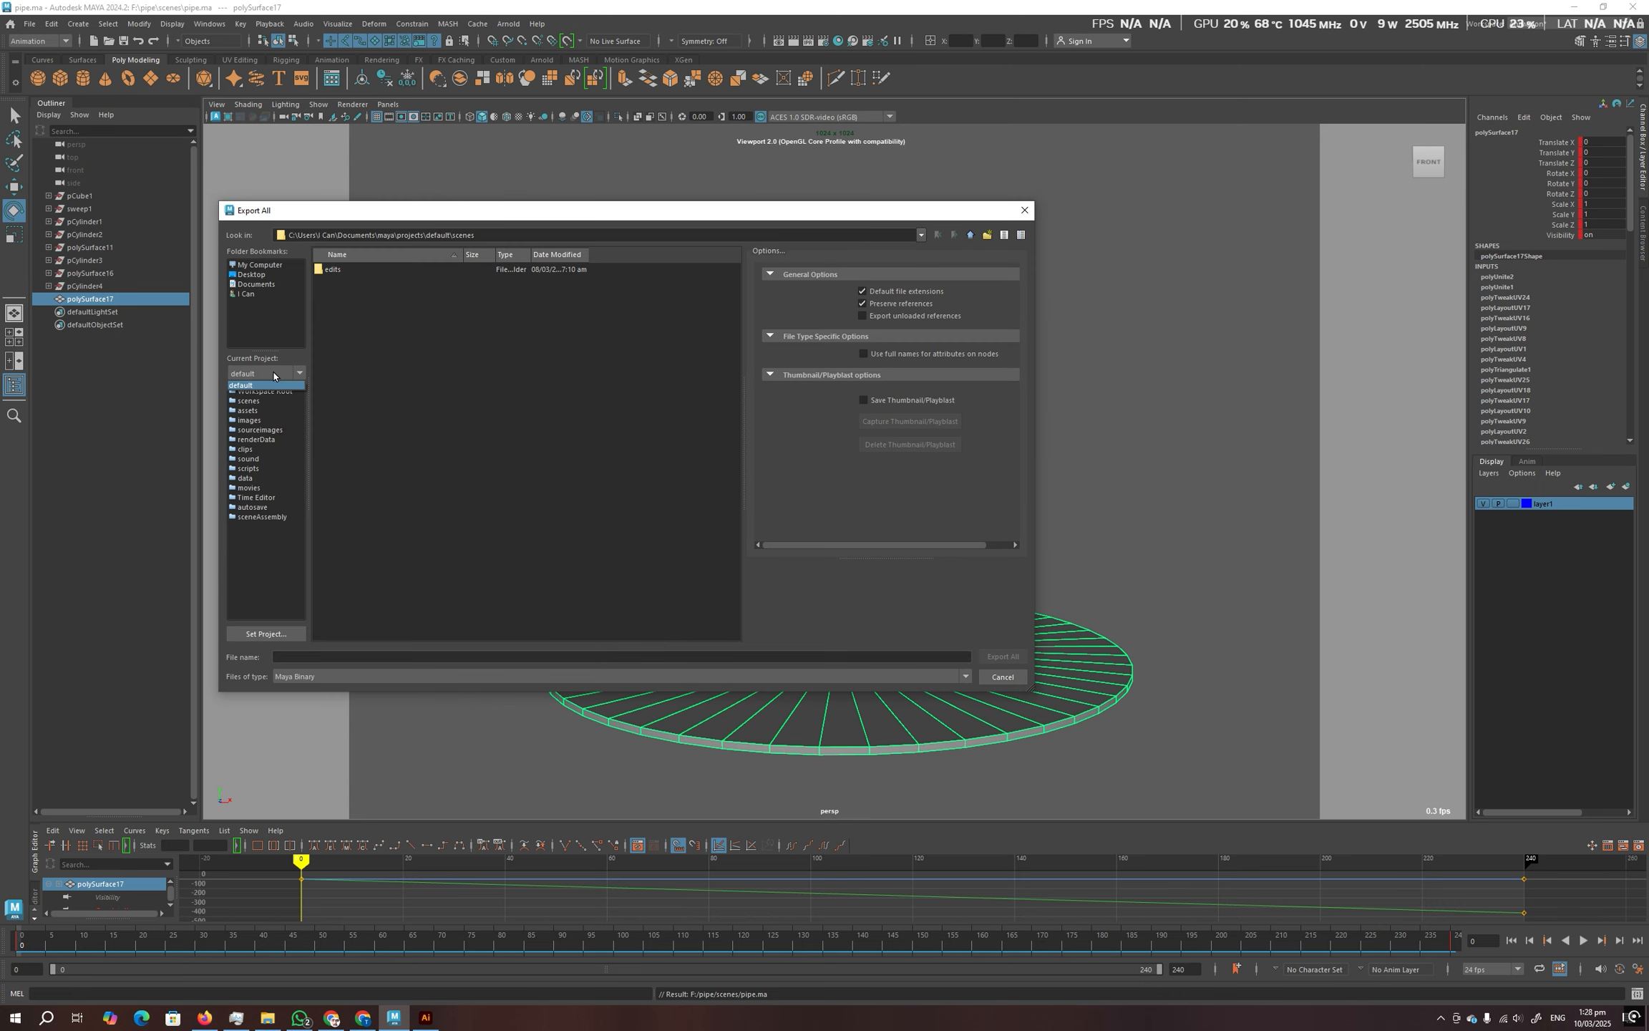
click(260, 265)
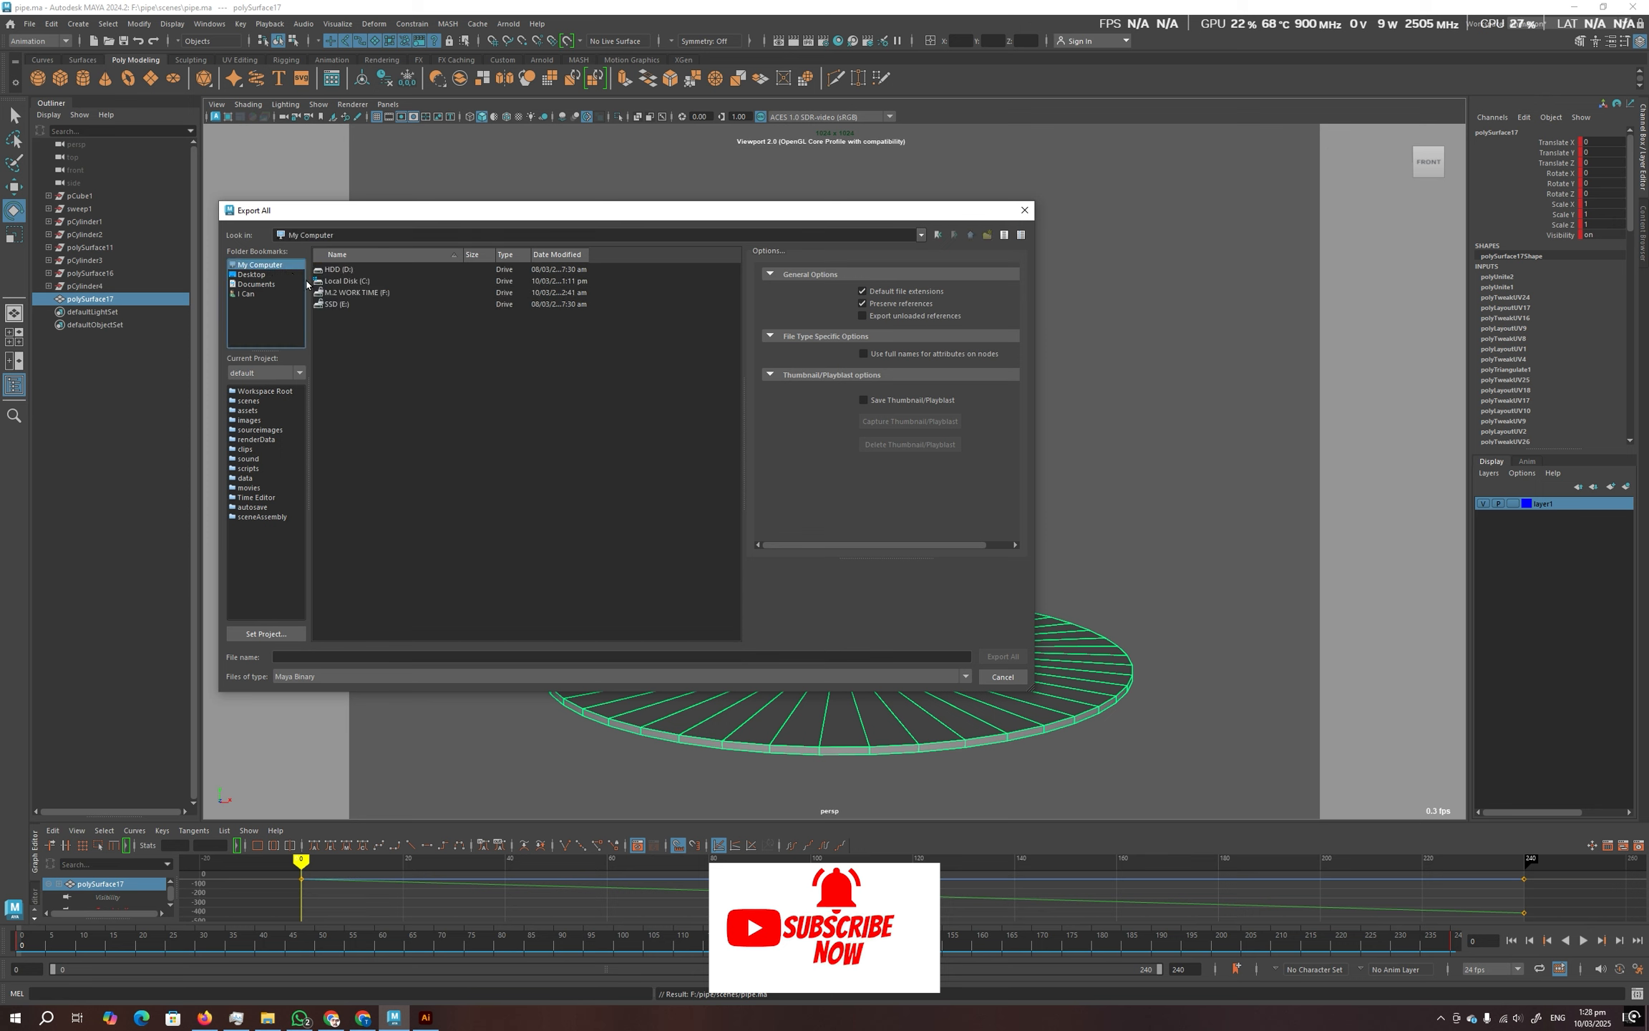
double_click(358, 293)
scroll(352, 436, down, 14)
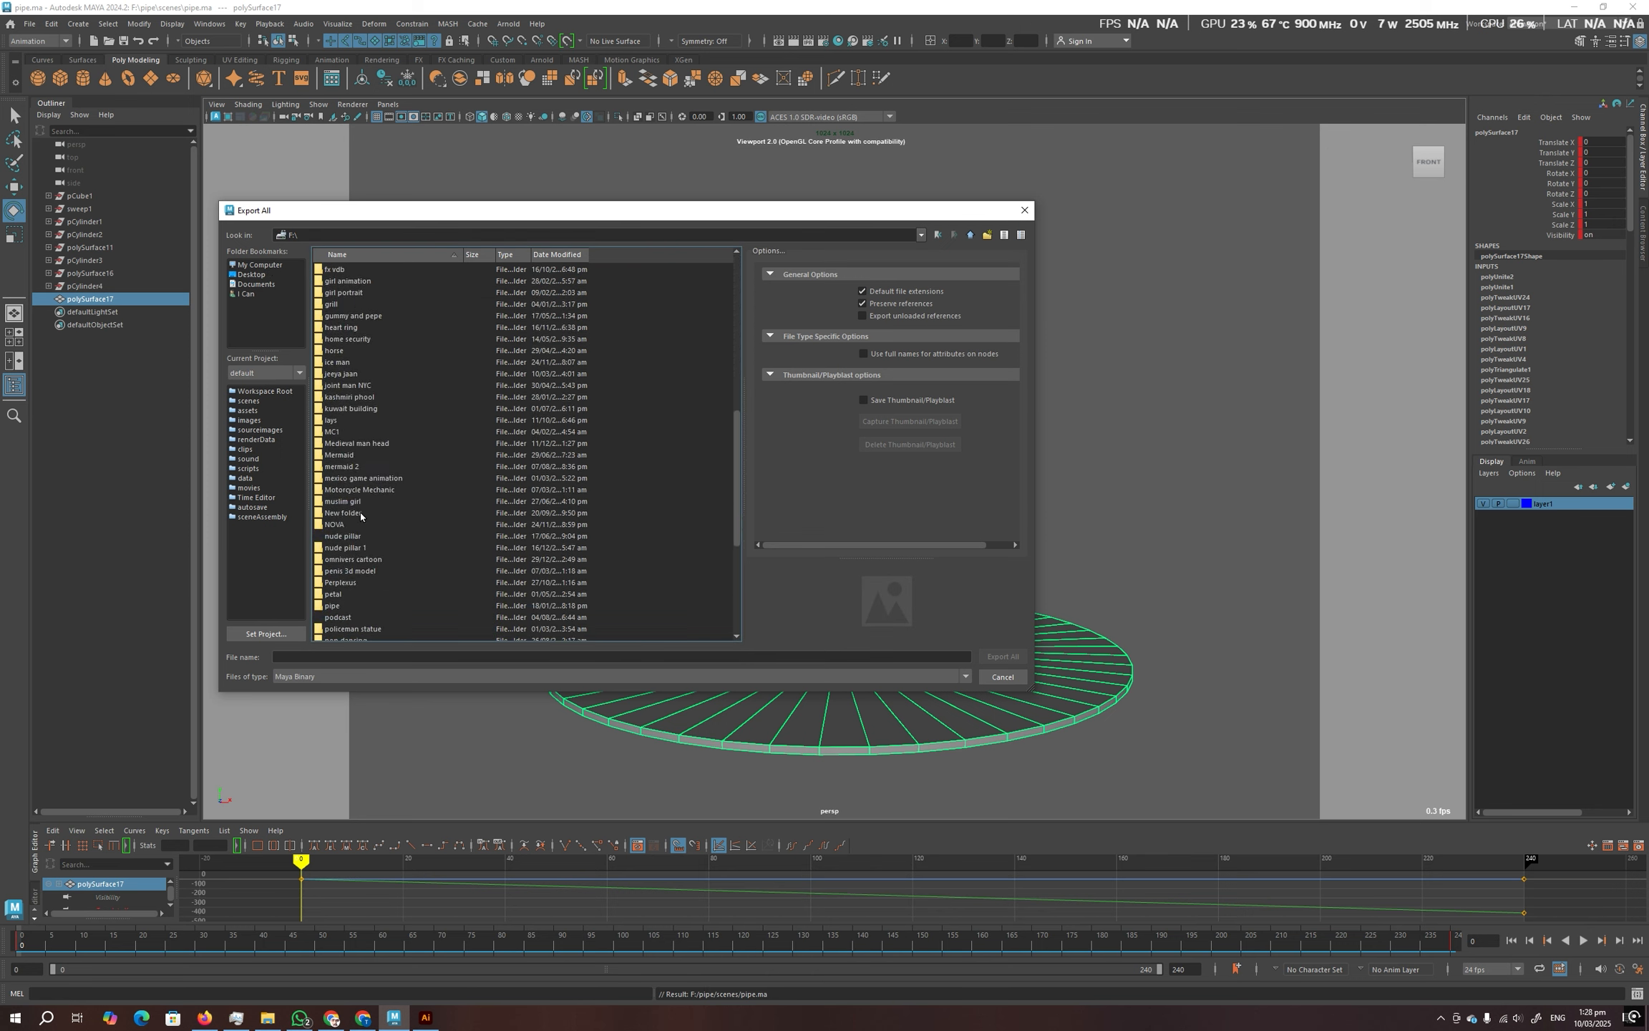
double_click(333, 606)
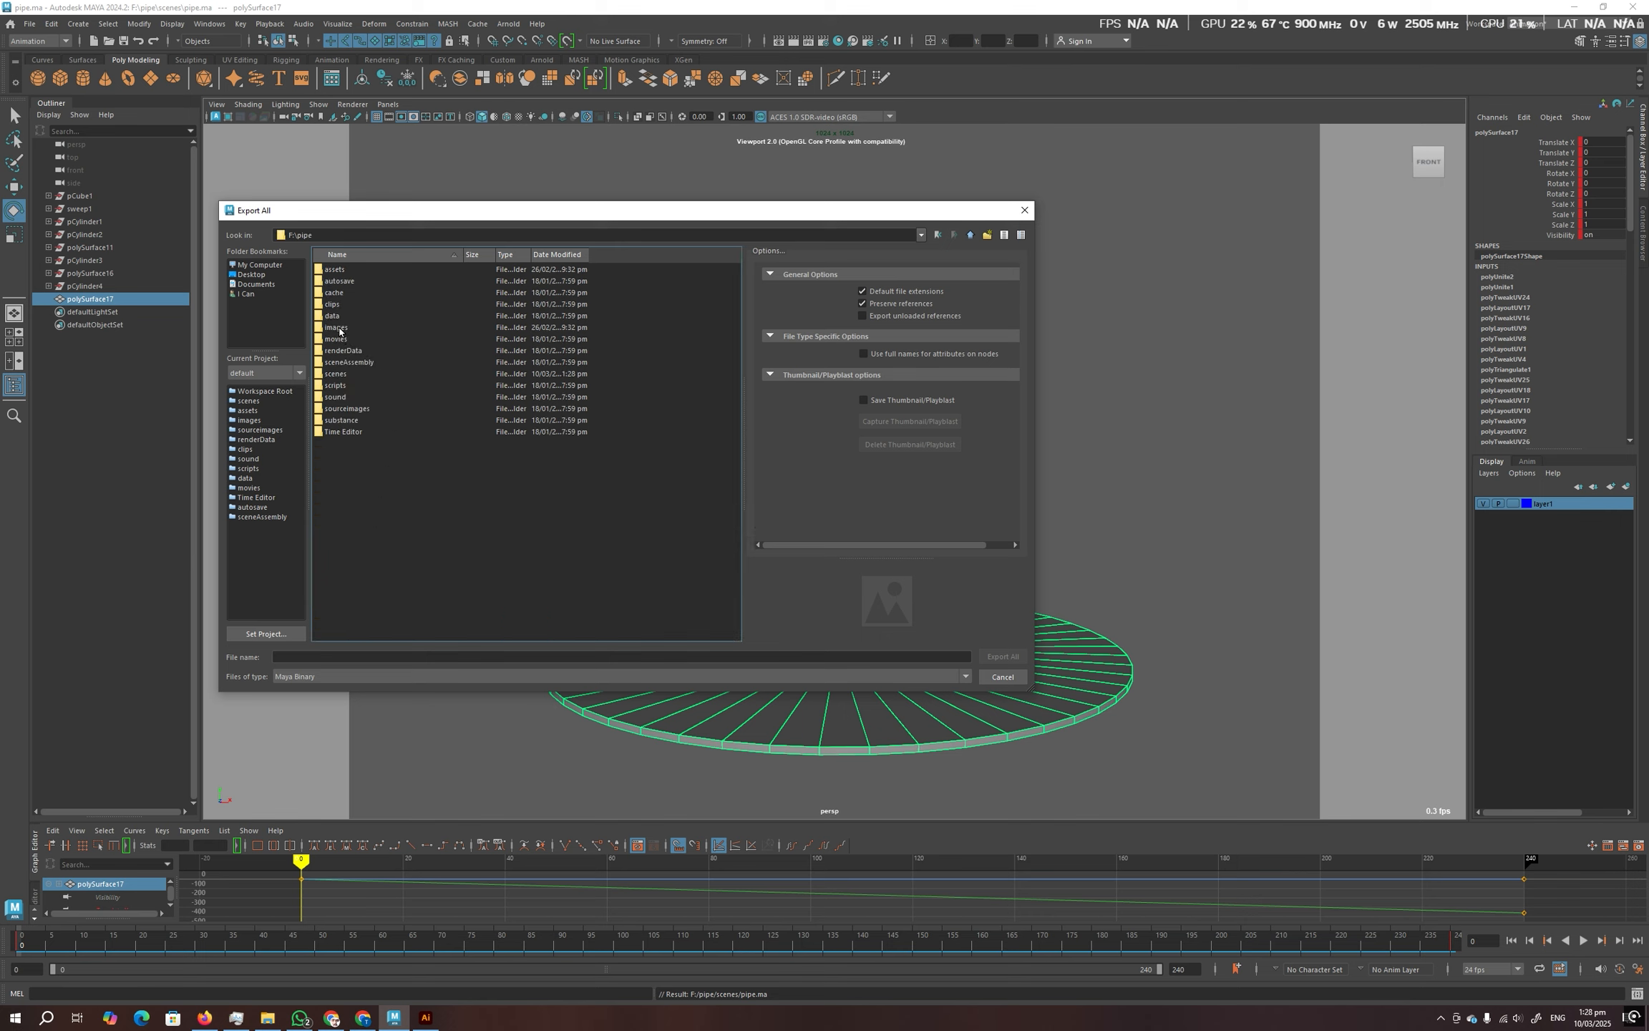
double_click(340, 269)
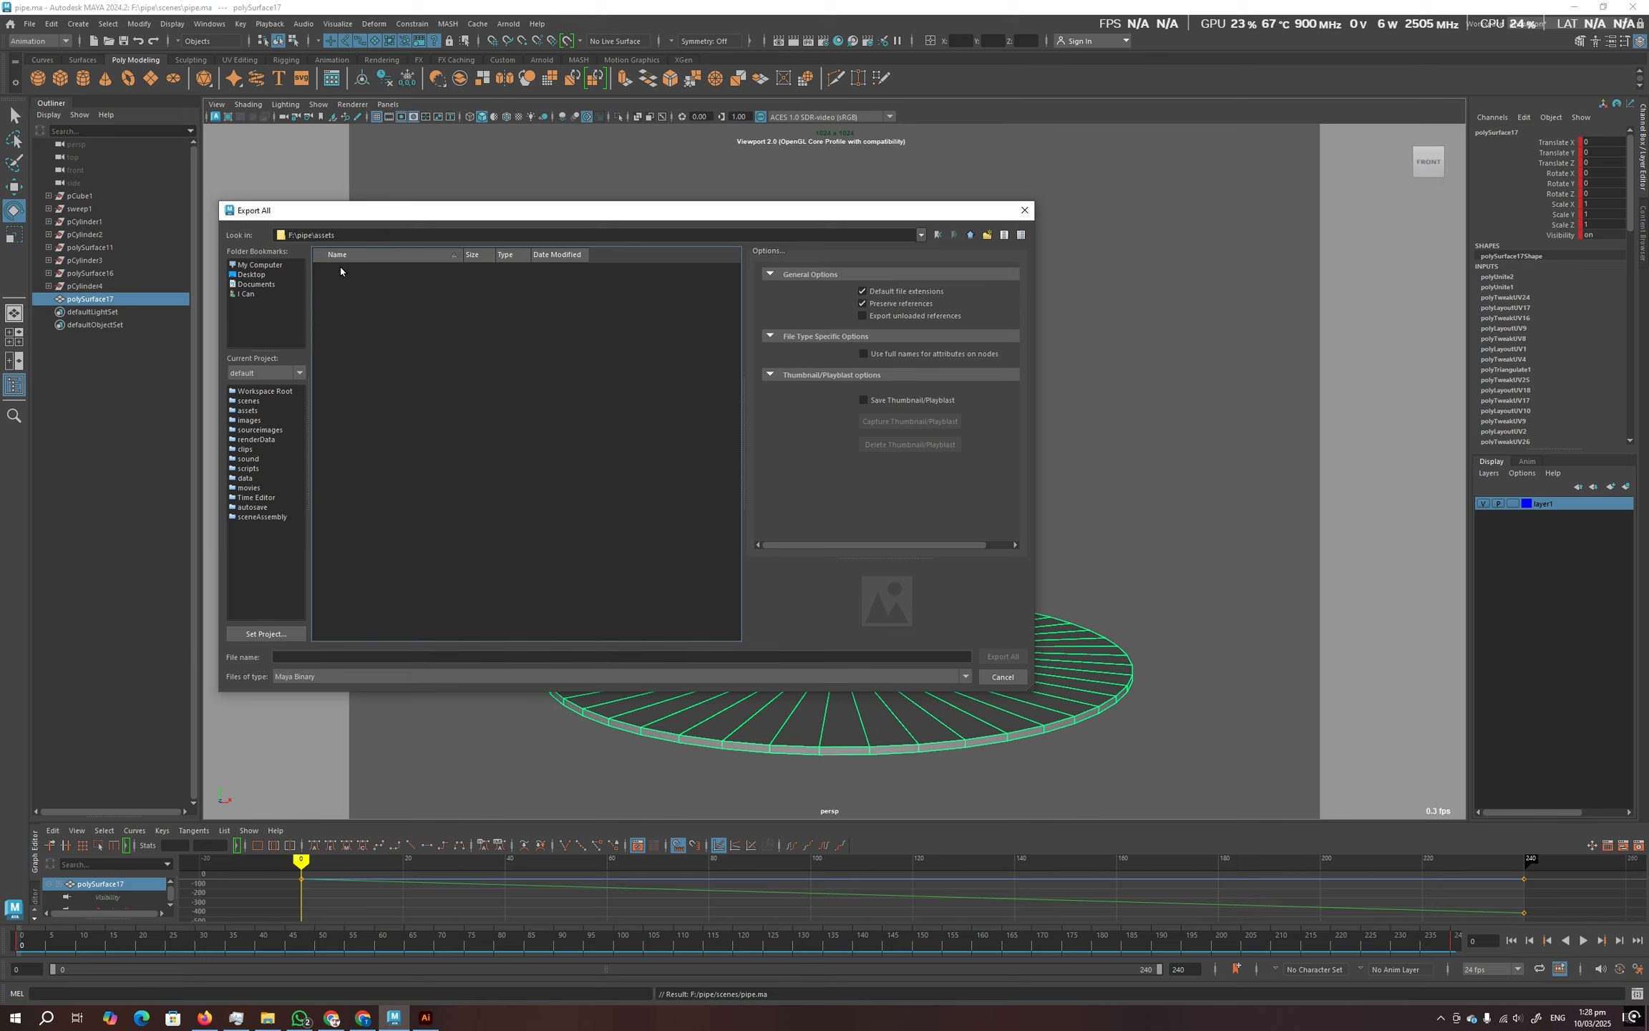
Set the export file type to FBX export.
click(318, 676)
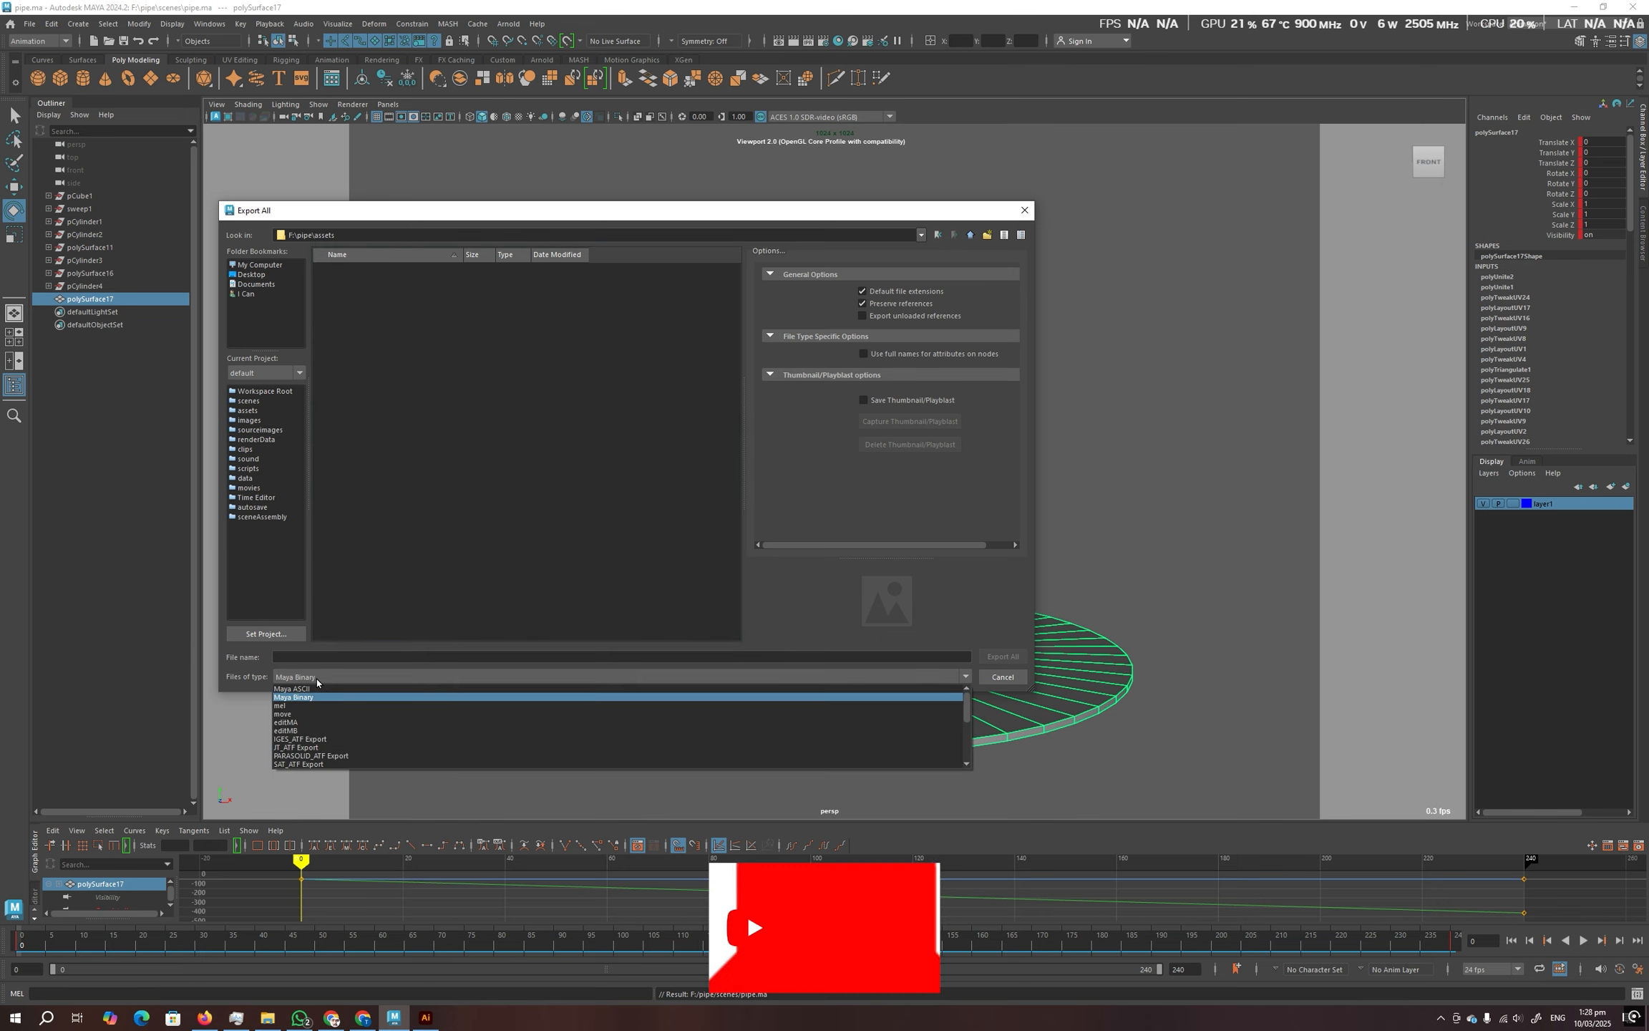
scroll(323, 721, down, 3)
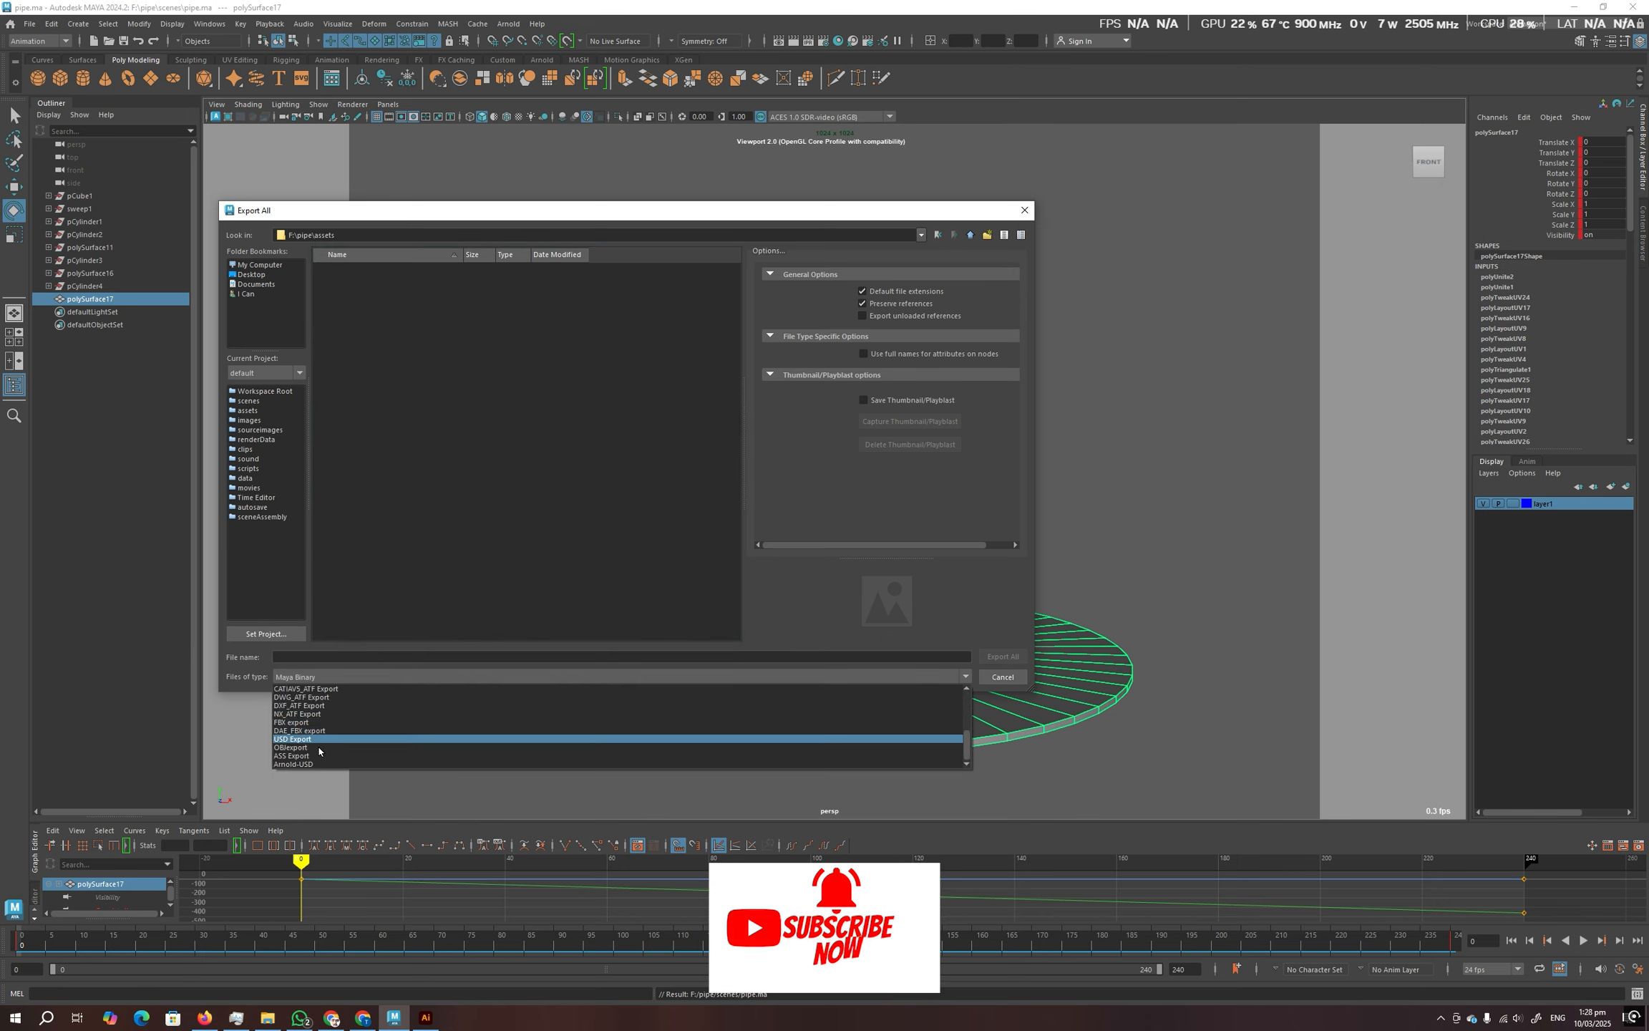
click(299, 723)
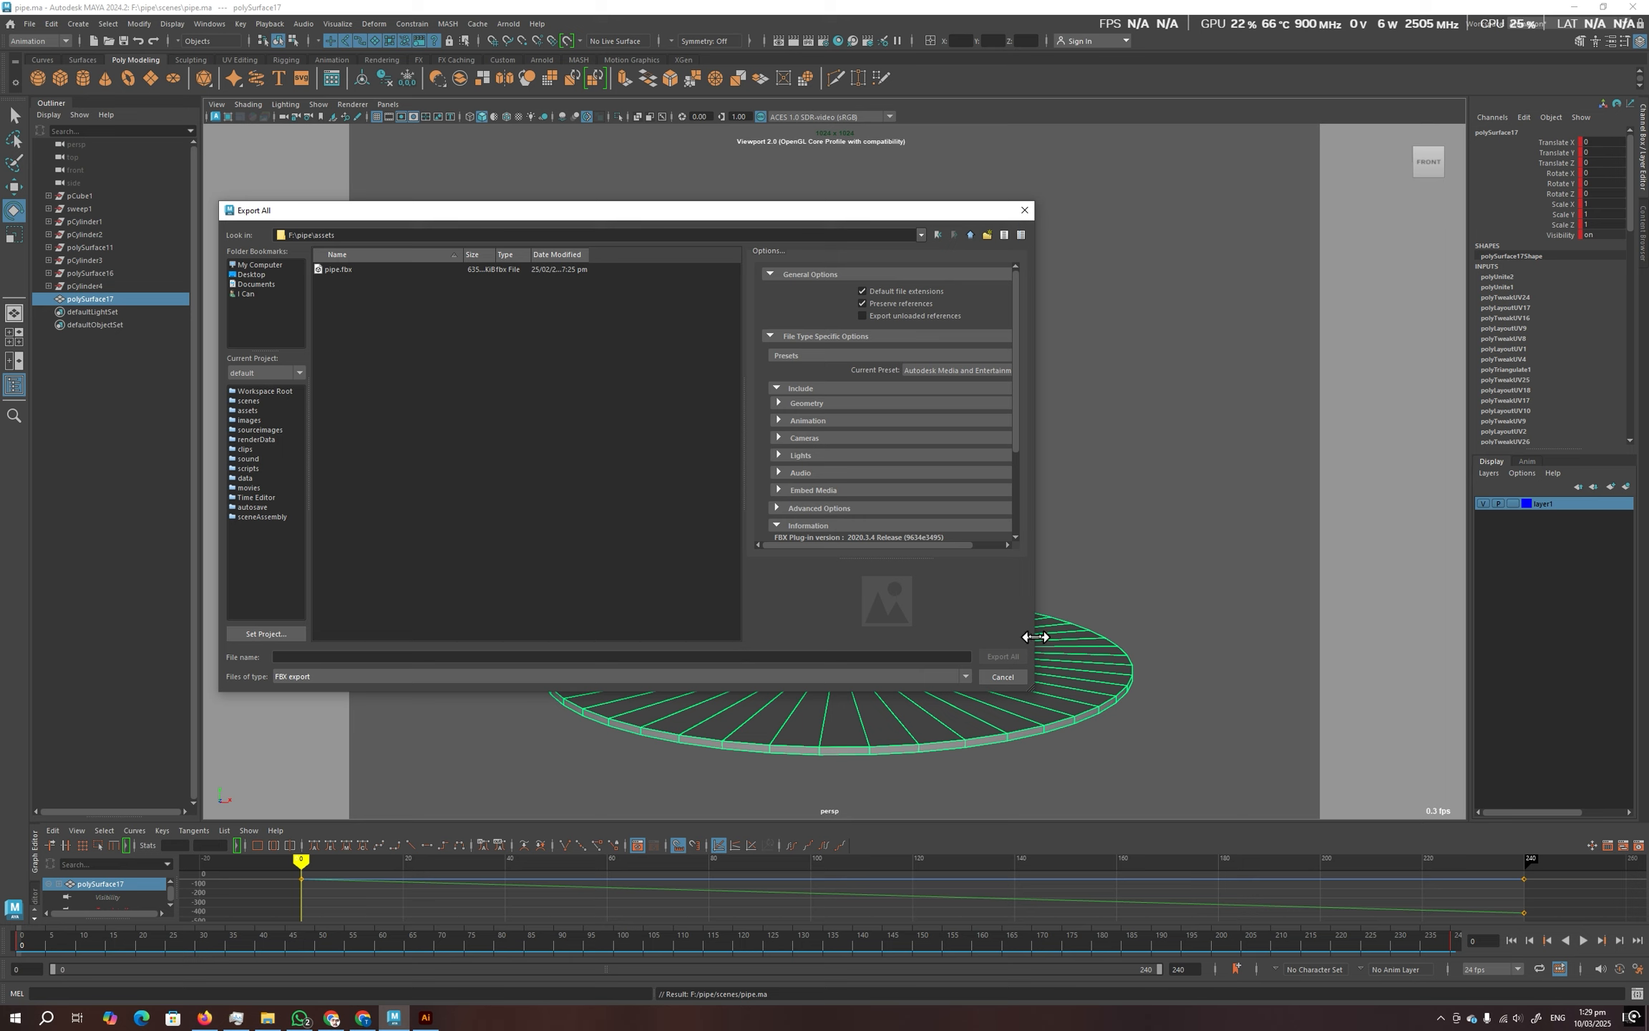
Widen the export dialog and its options area, and check the FBX Geometry options.
drag(1034, 634, 1081, 635)
drag(788, 485, 721, 486)
click(796, 389)
click(796, 389)
click(798, 402)
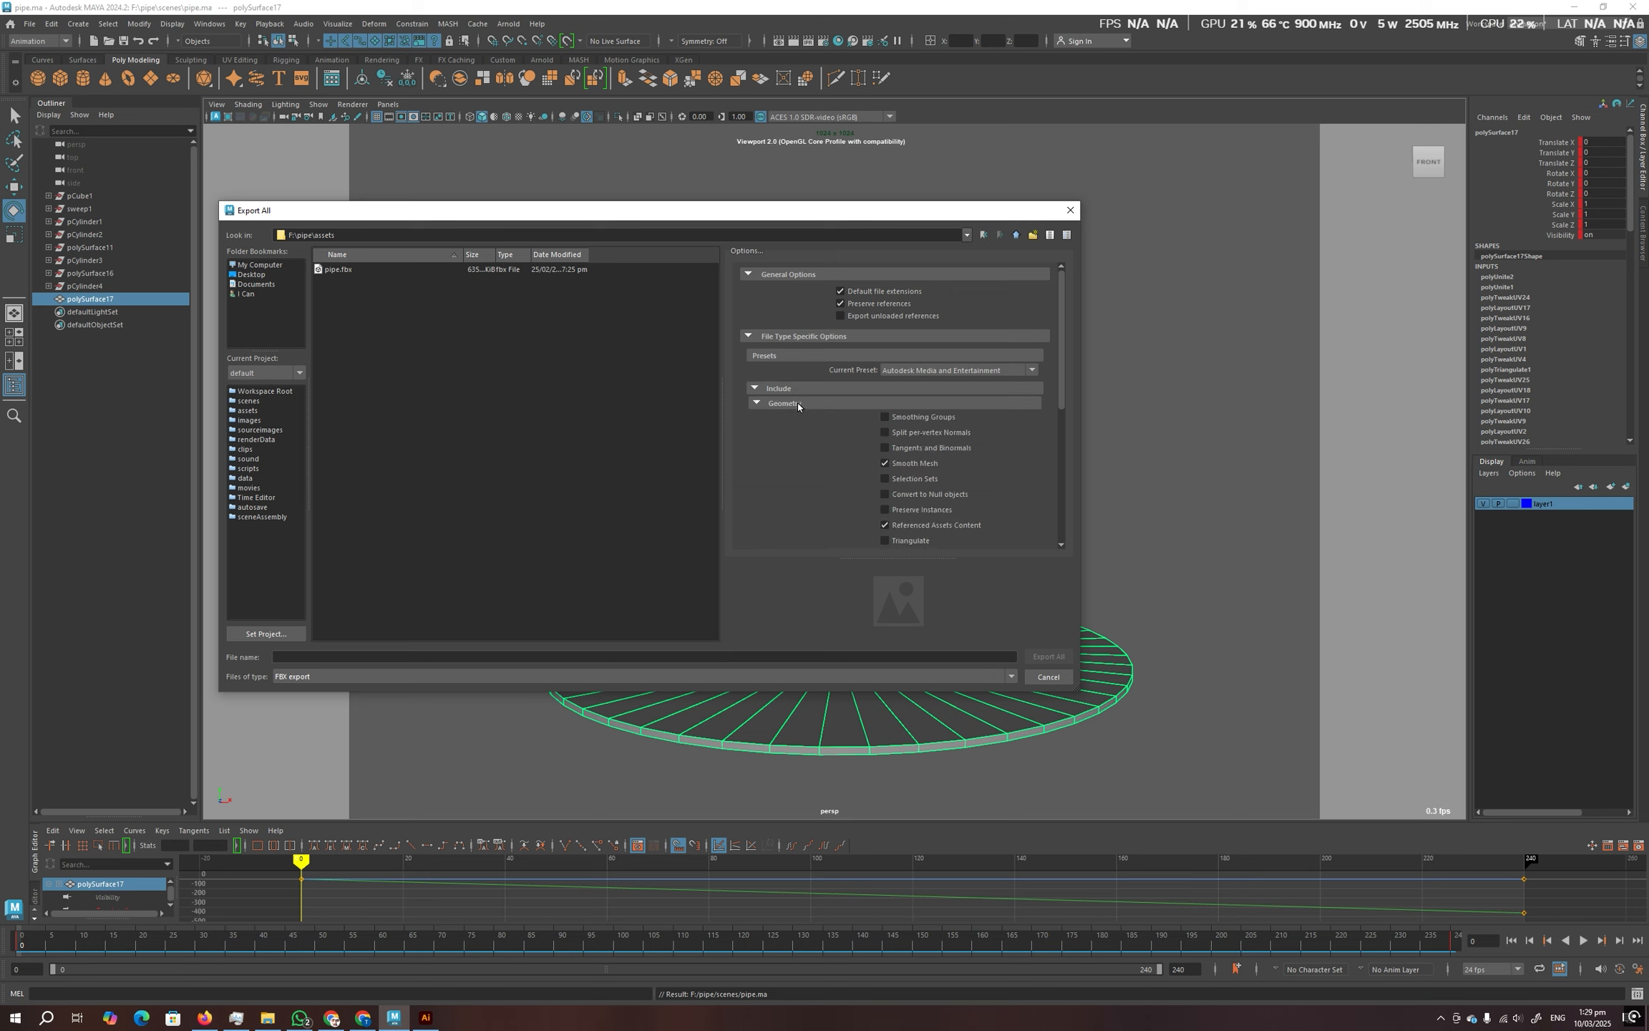
click(797, 402)
Enable Bake Animation in the FBX Animation options for frames 0 to 240 with a step of 1.
click(786, 420)
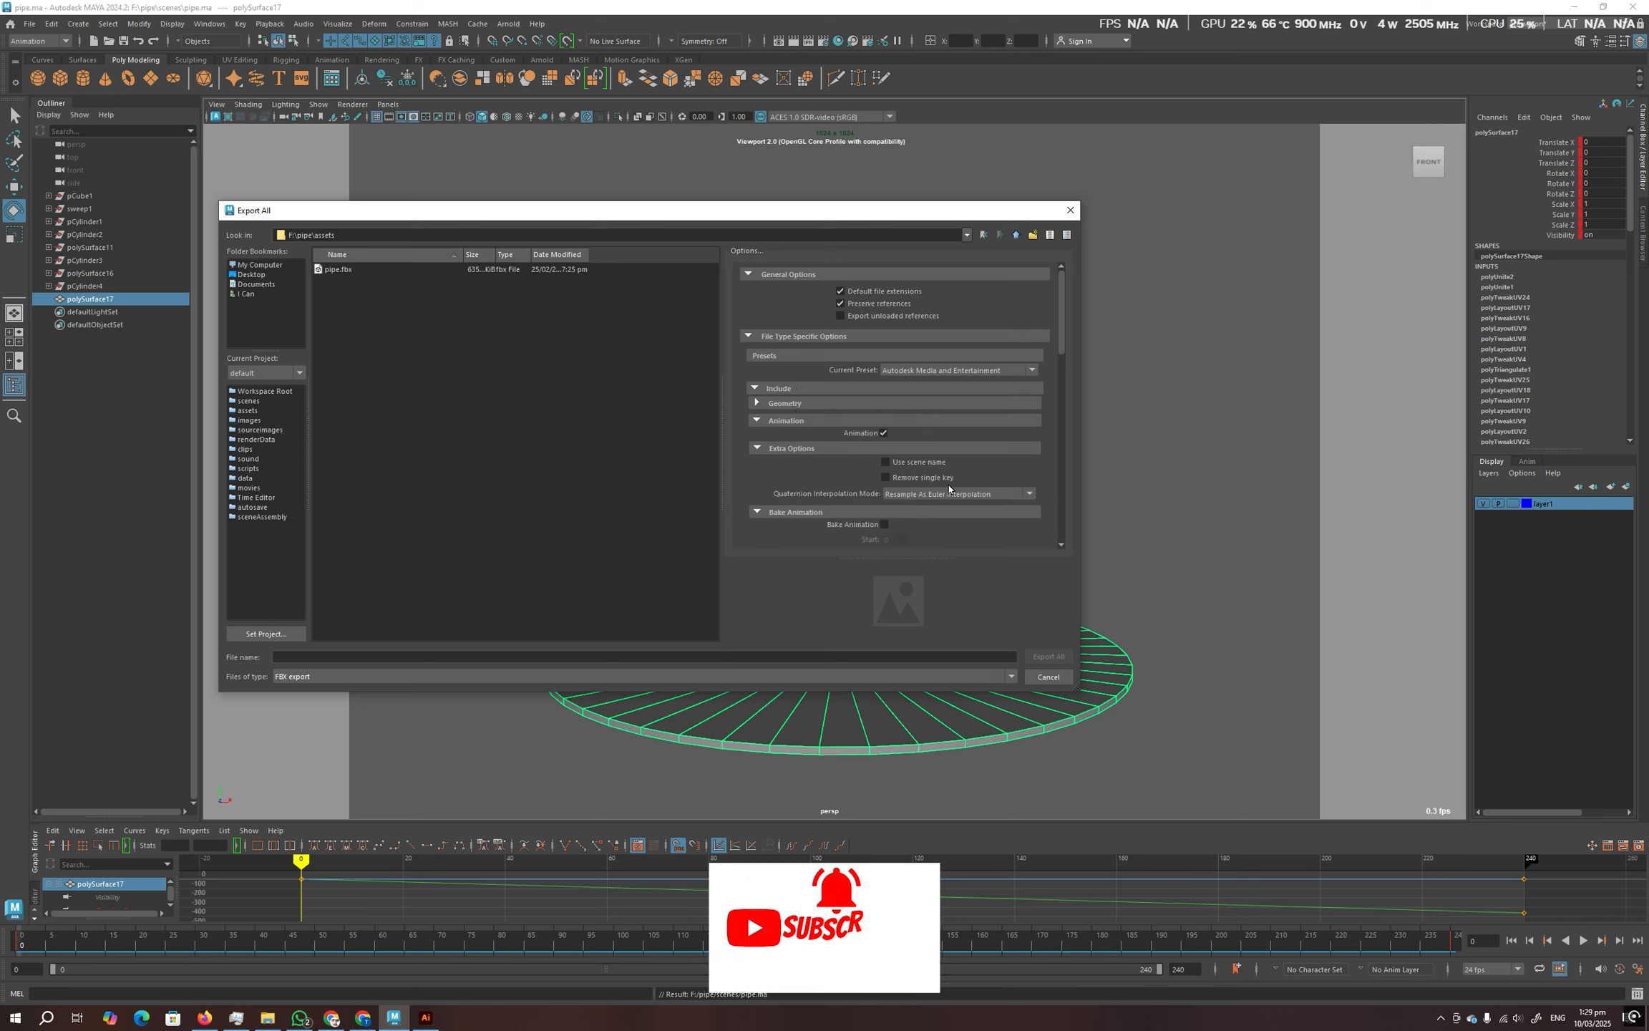
scroll(956, 465, down, 2)
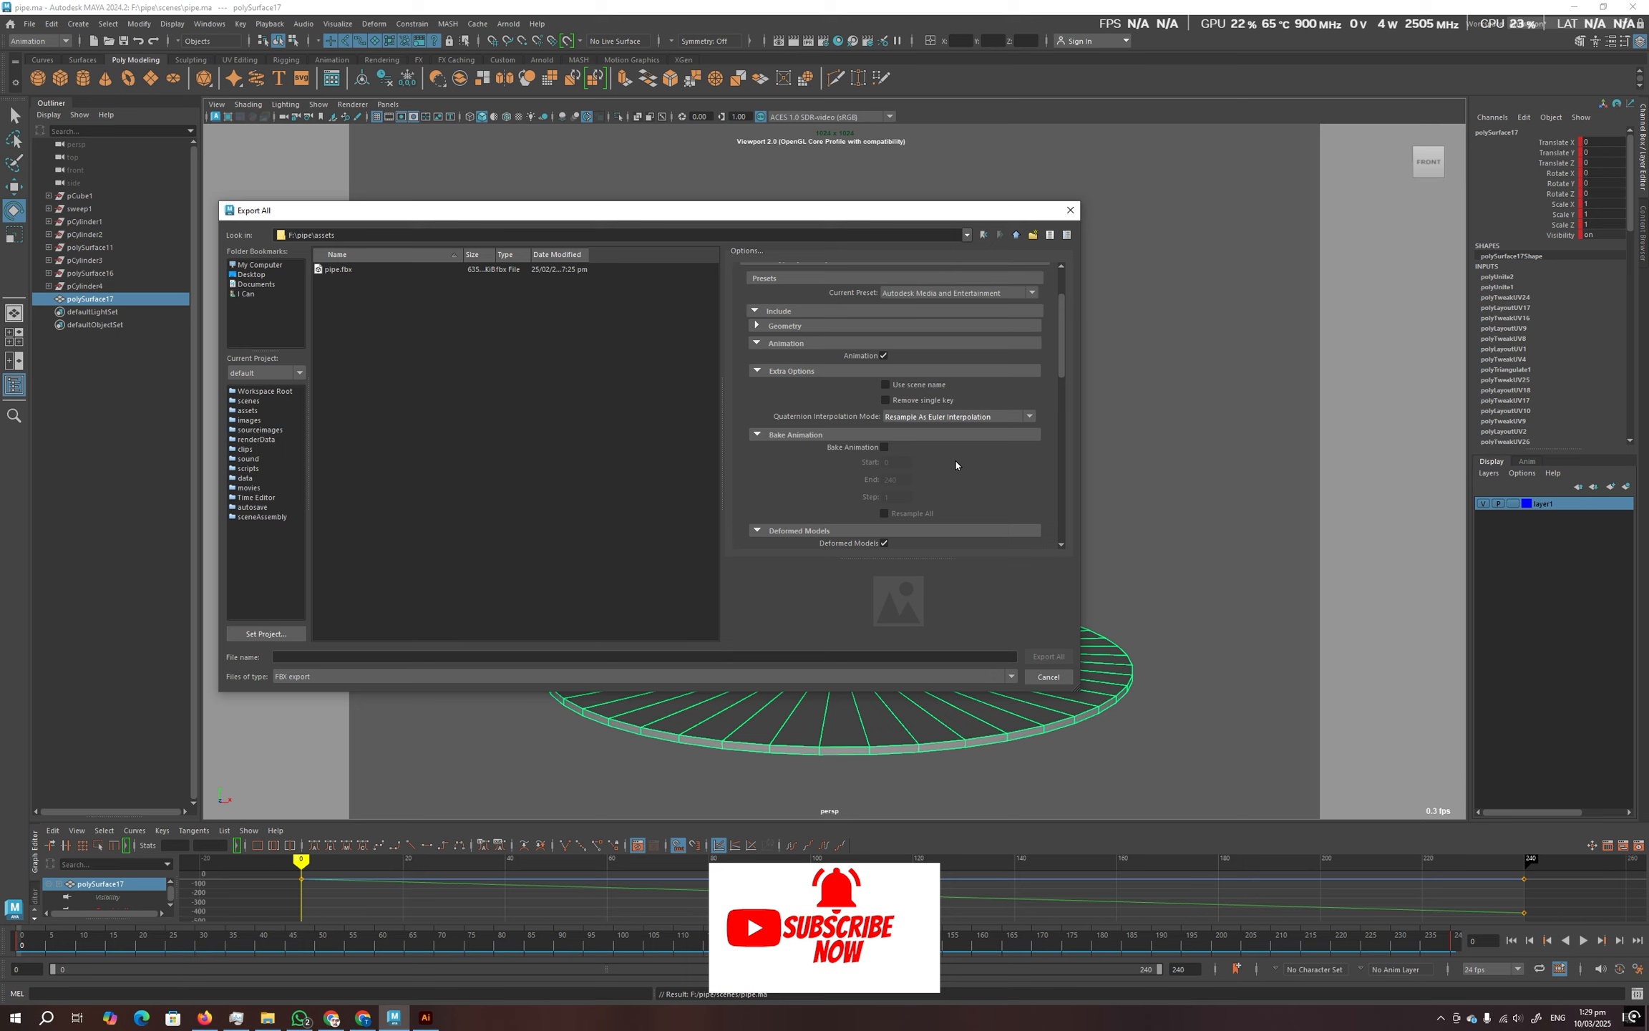
click(885, 448)
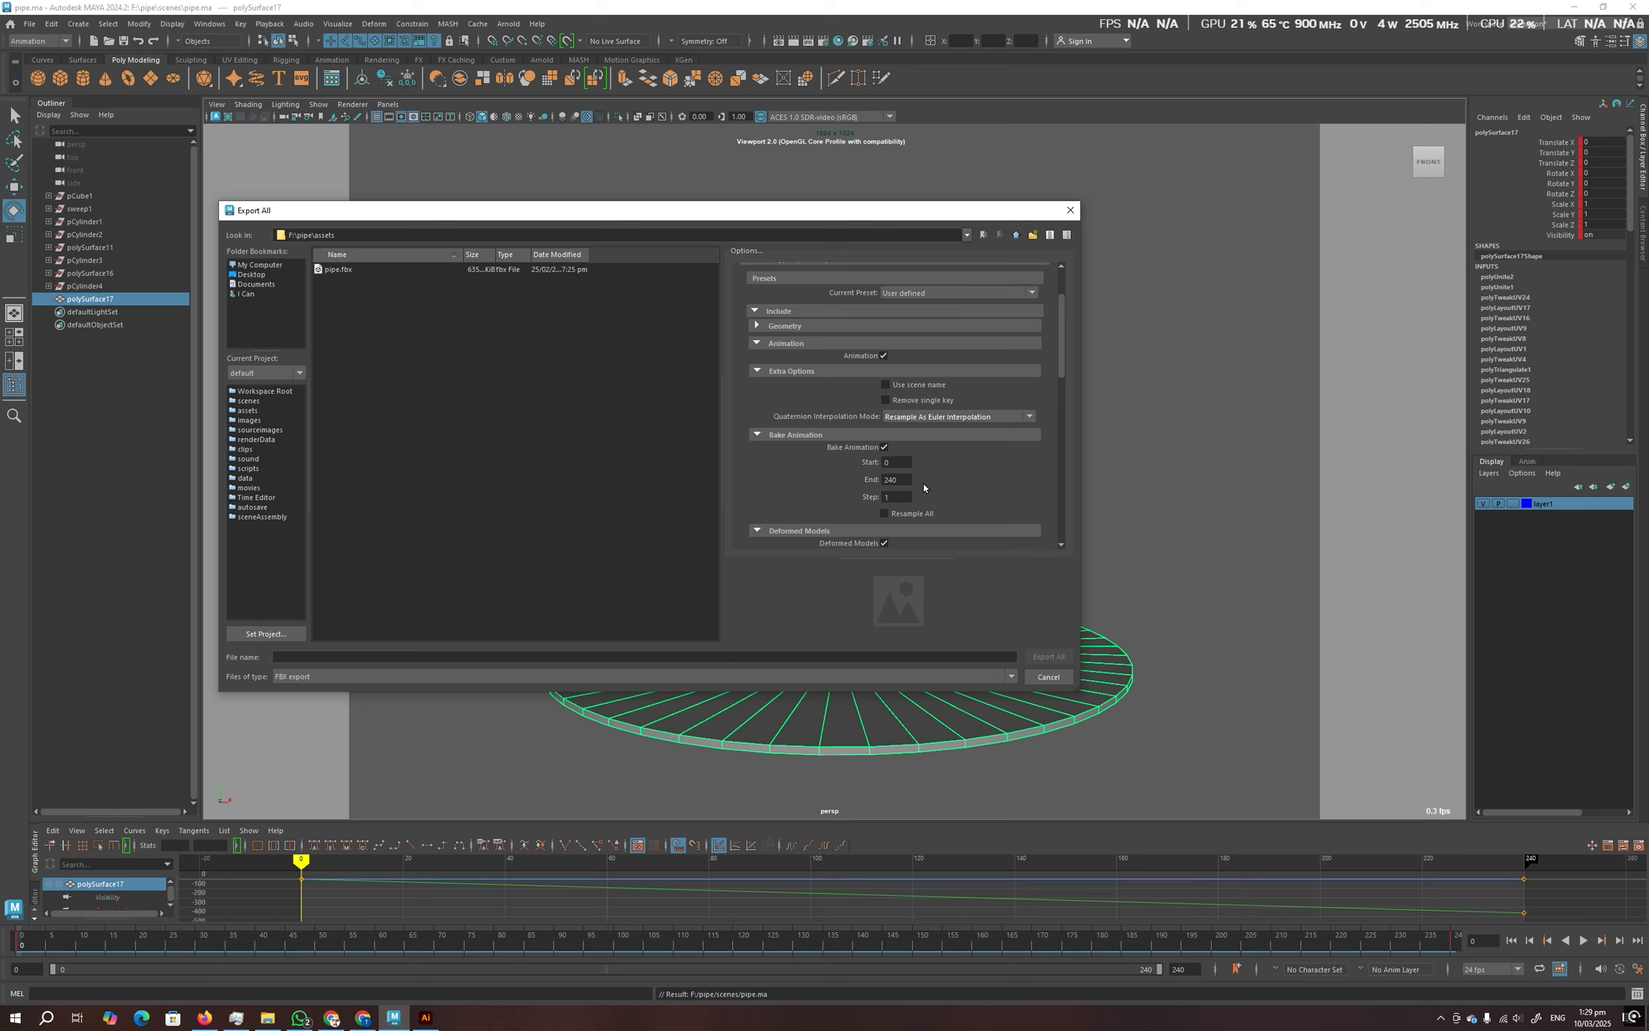
scroll(772, 532, down, 3)
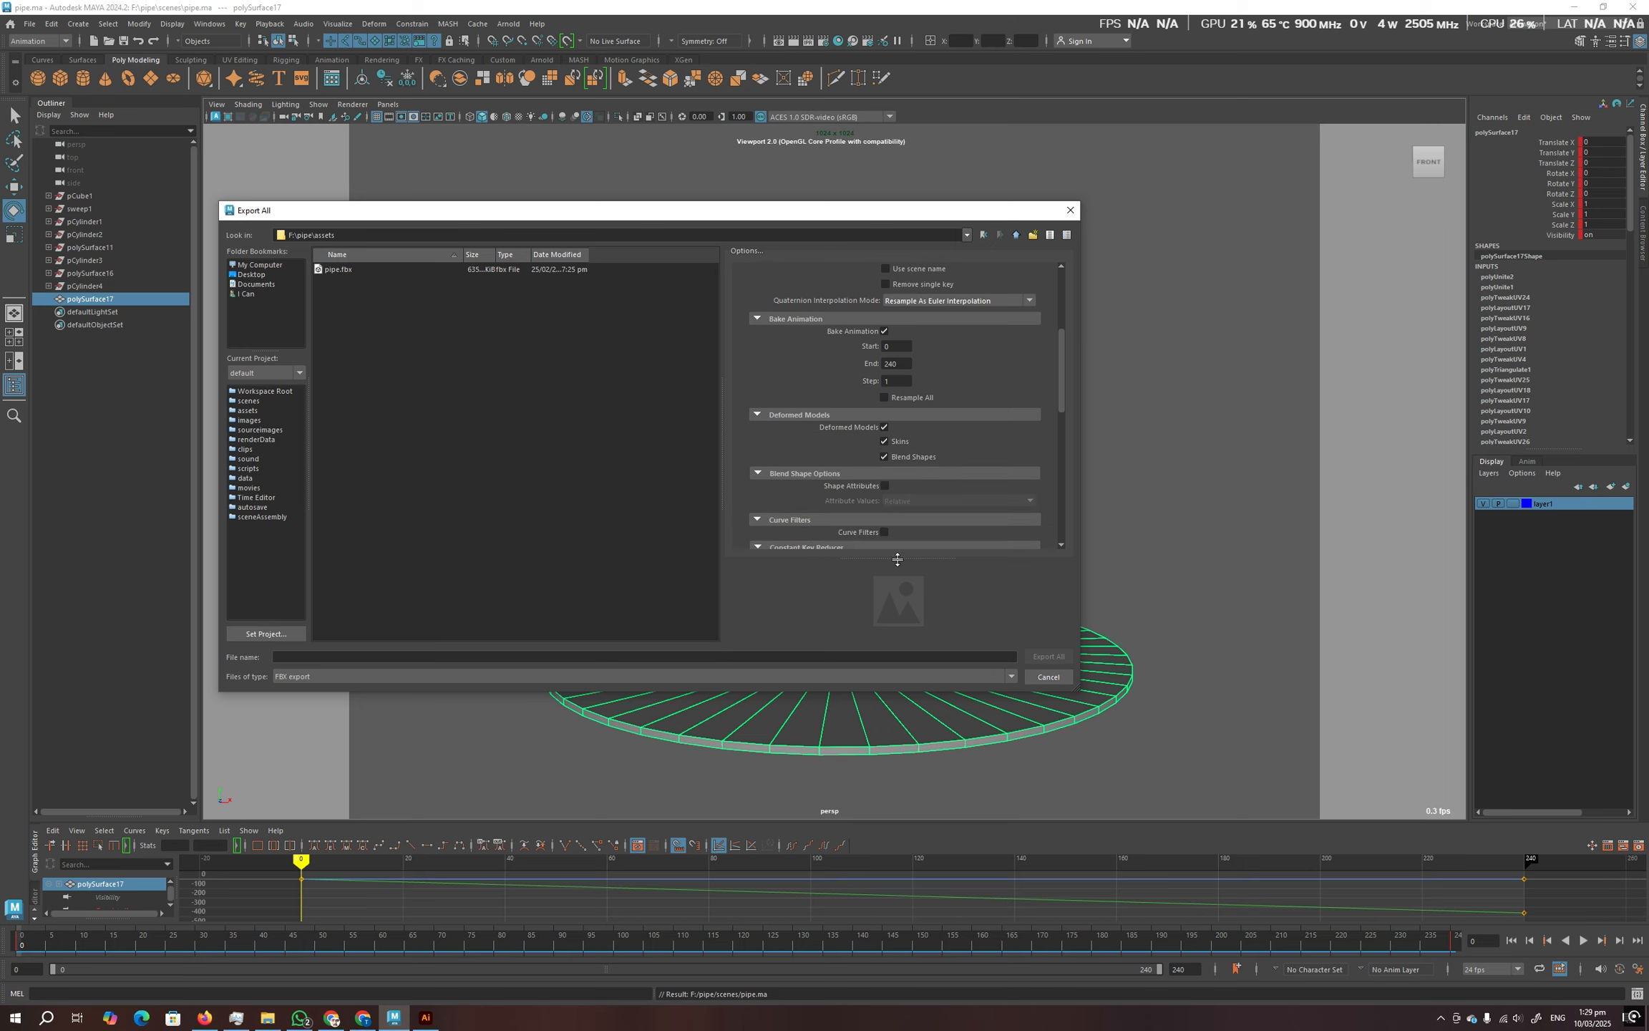
Enlarge the export options area and examine the FBX Cameras, Lights, Audio and Embed Media settings.
drag(895, 558, 893, 647)
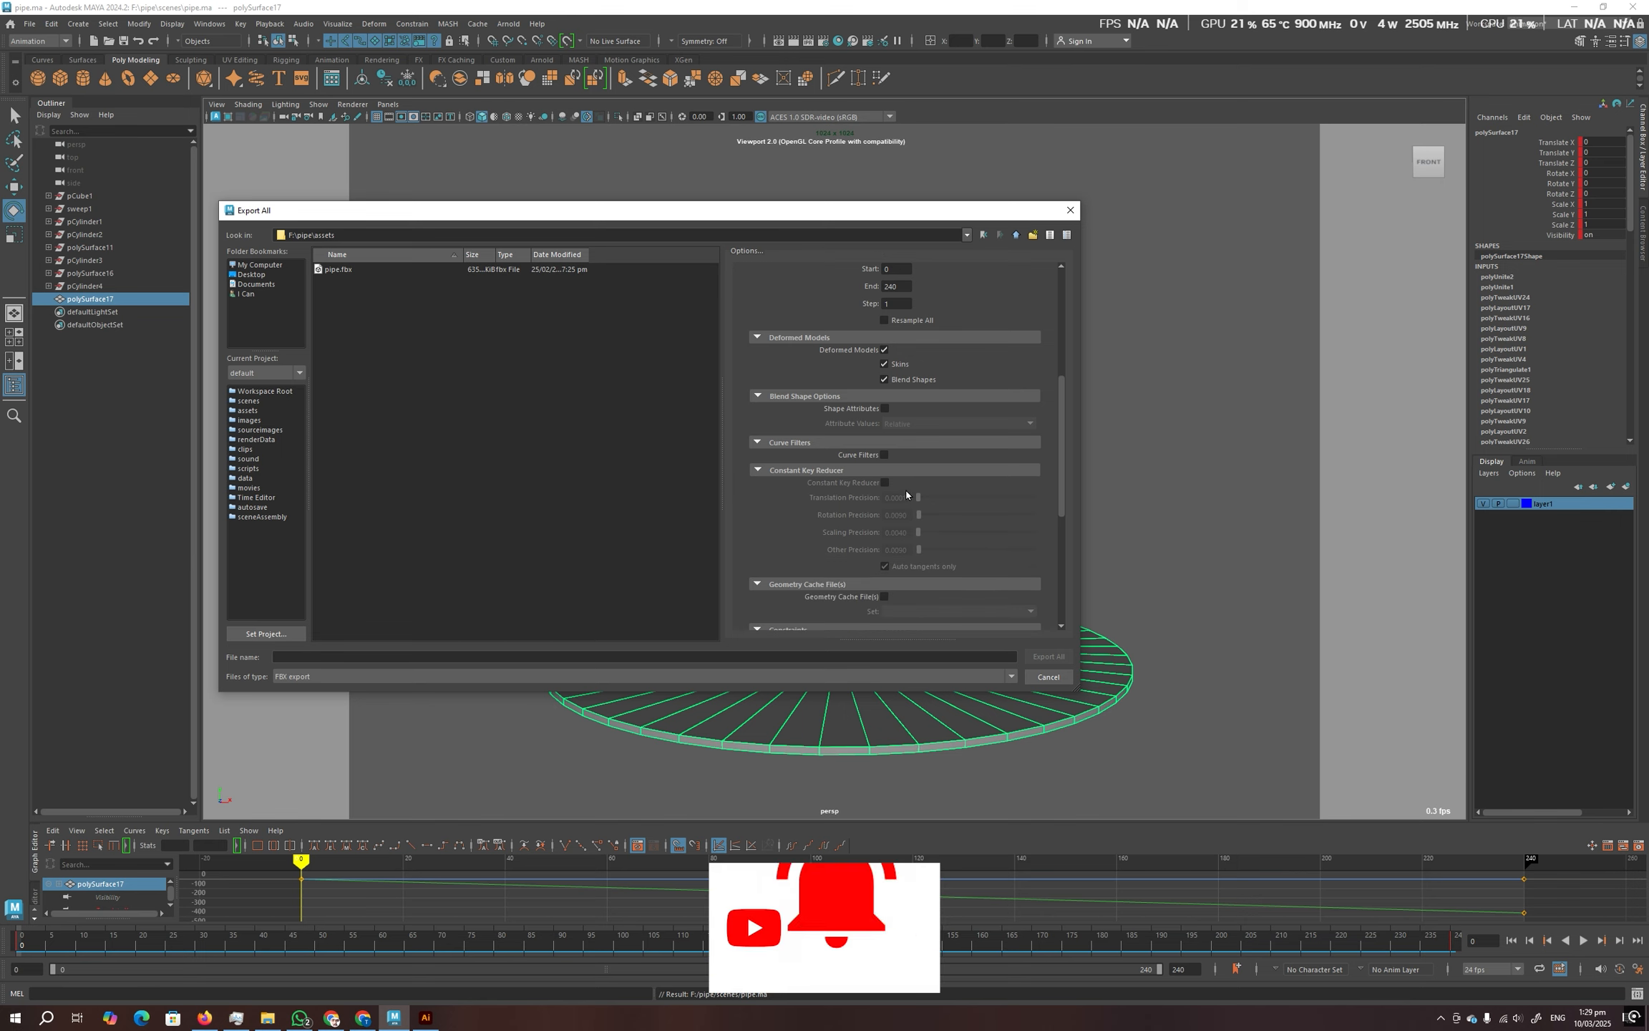
scroll(905, 488, down, 5)
scroll(772, 487, down, 2)
click(771, 486)
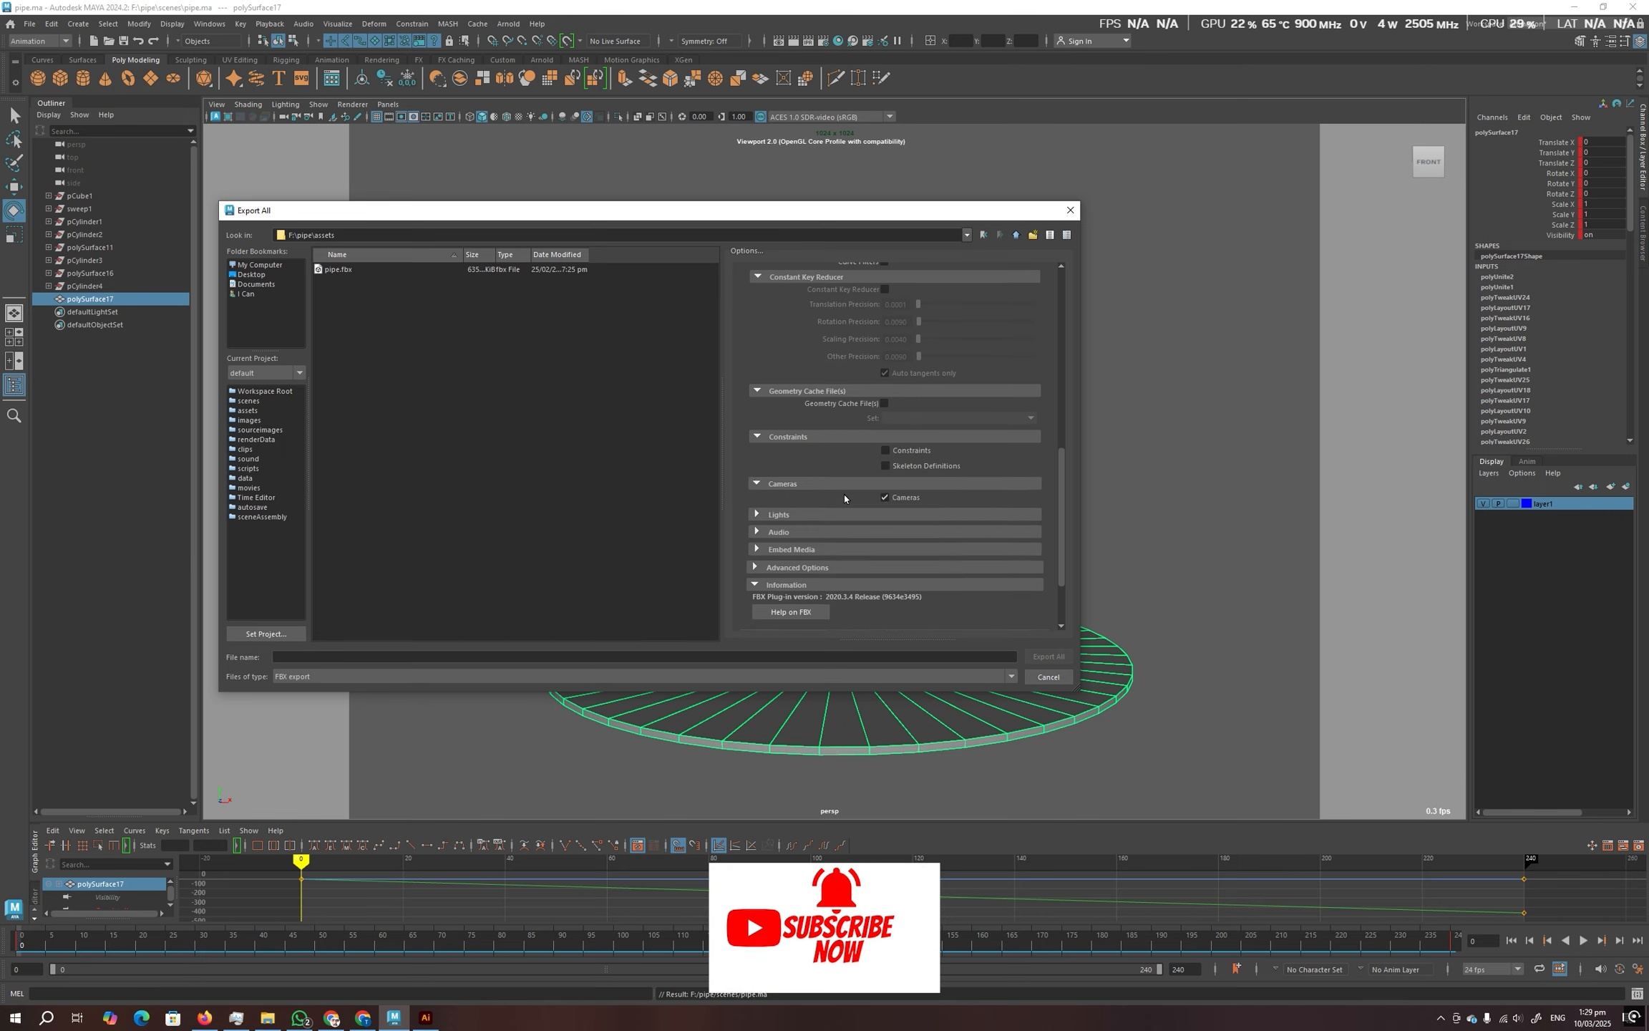
click(797, 516)
click(796, 547)
scroll(790, 501, down, 3)
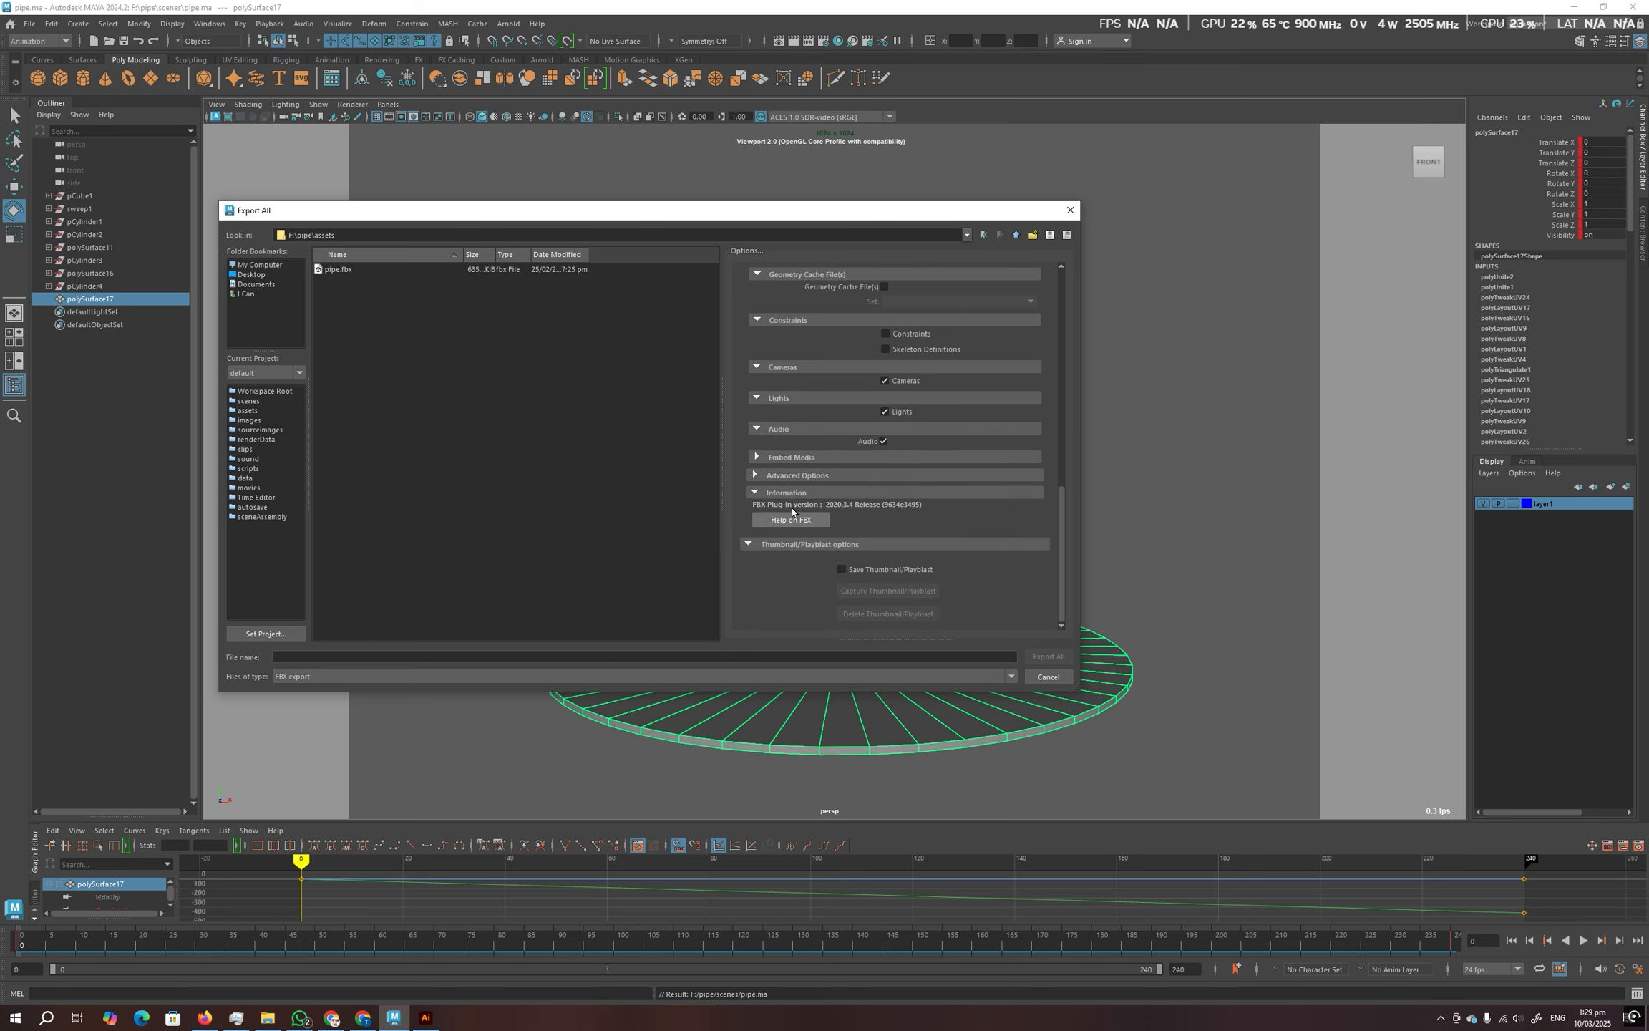
click(785, 459)
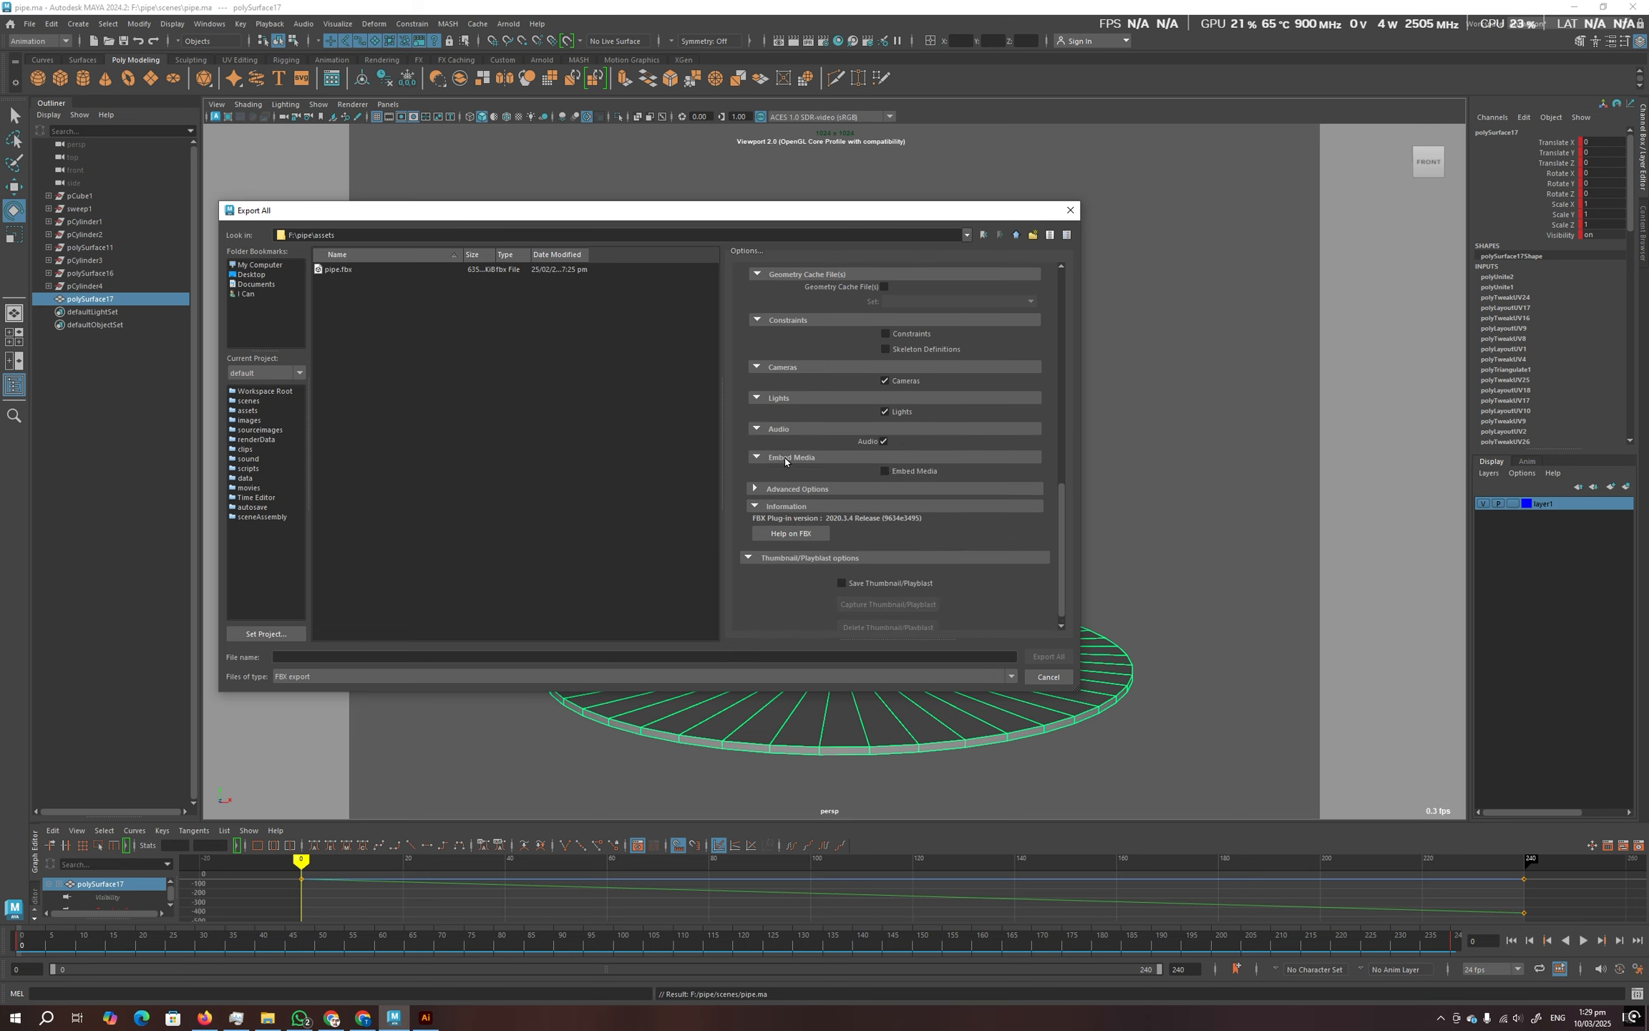
Examine the Units settings in the FBX Advanced Options and collapse the Information section.
click(809, 492)
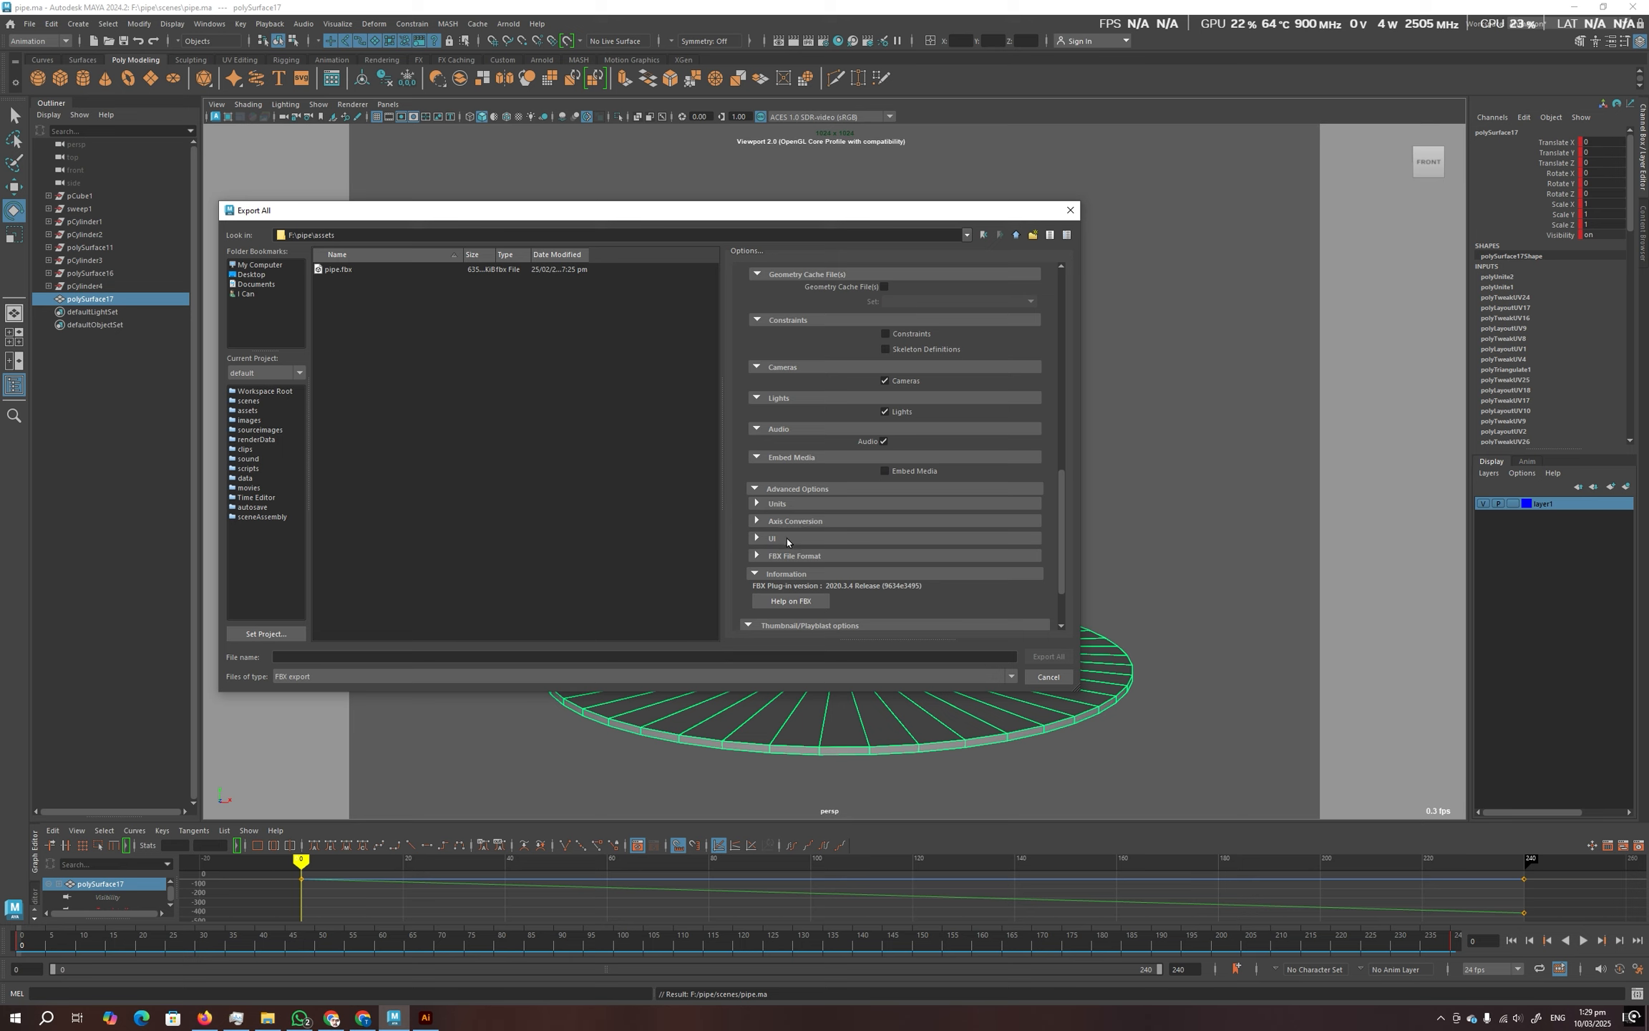
click(779, 501)
scroll(798, 501, down, 3)
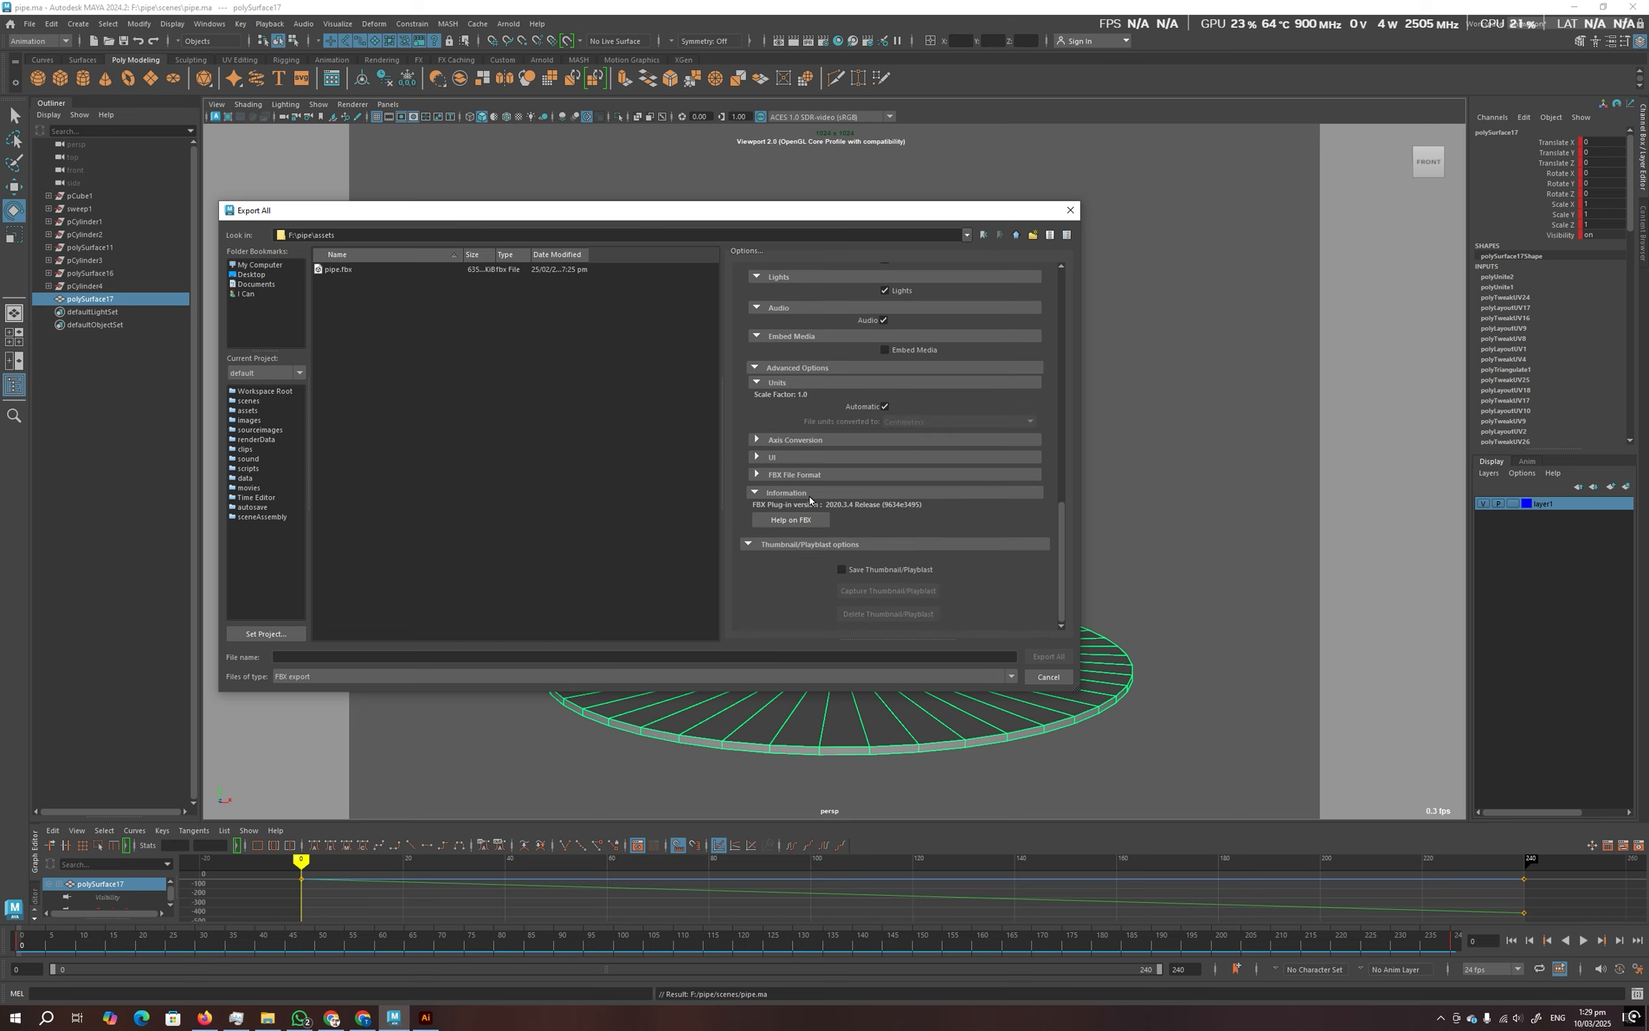
click(794, 494)
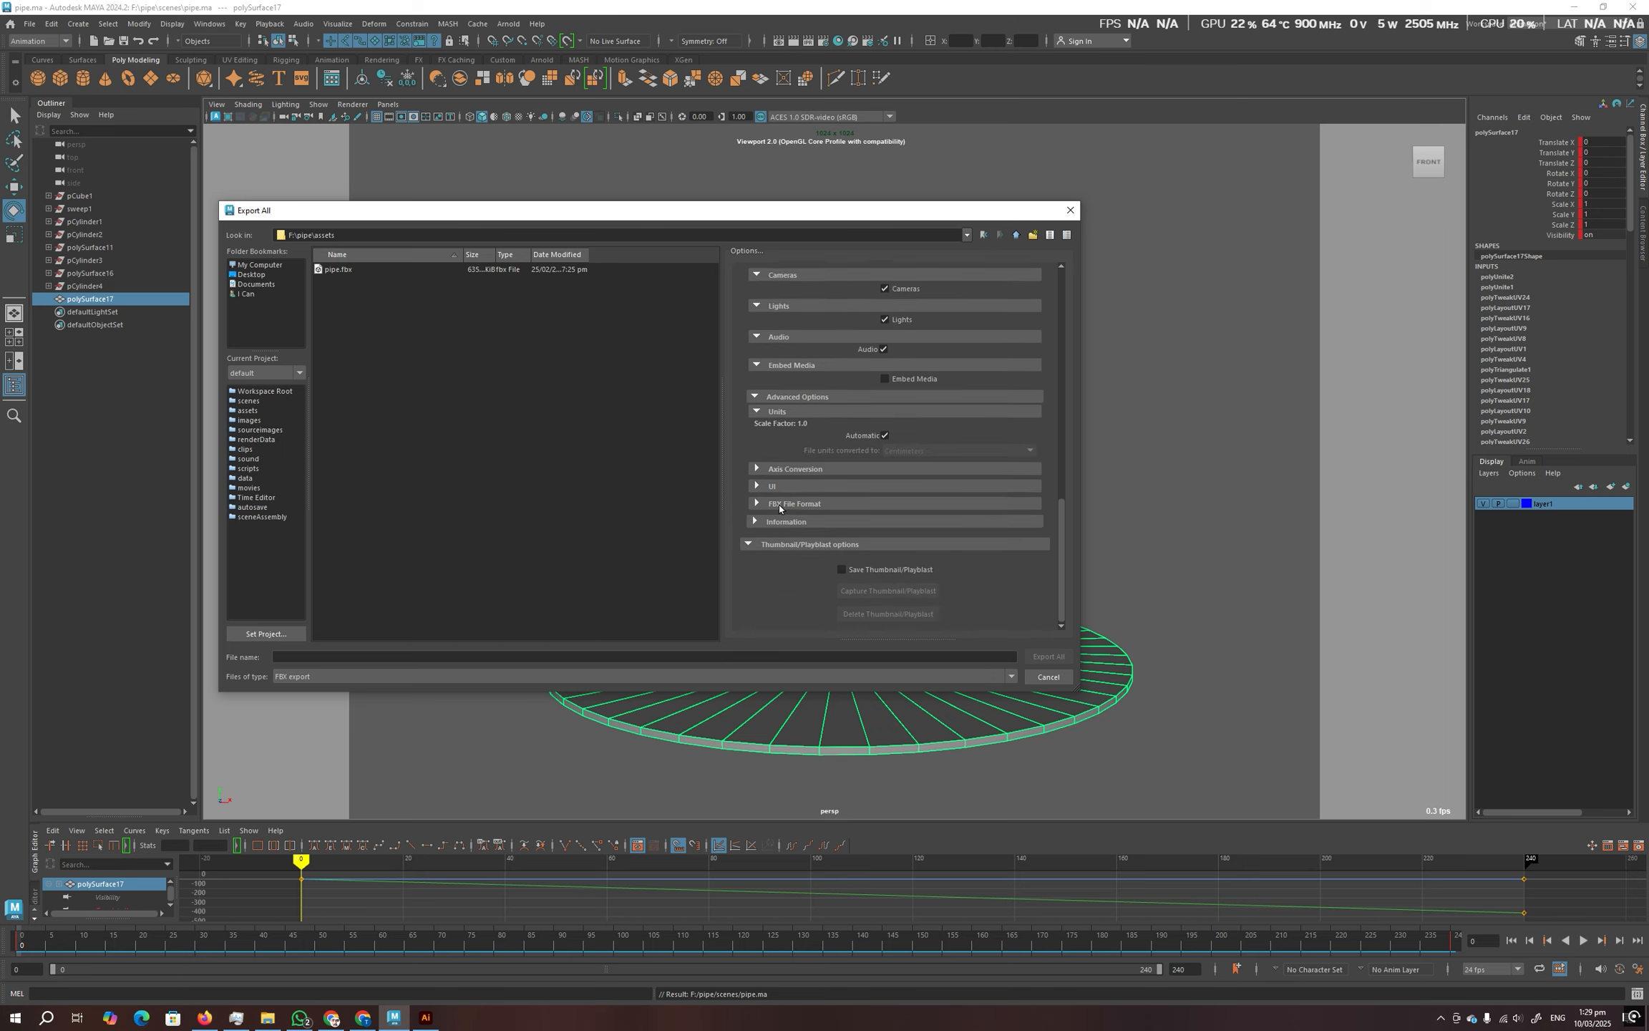
Set the FBX File Format type to Binary and recheck the animation and general export options.
click(780, 505)
click(916, 519)
click(903, 532)
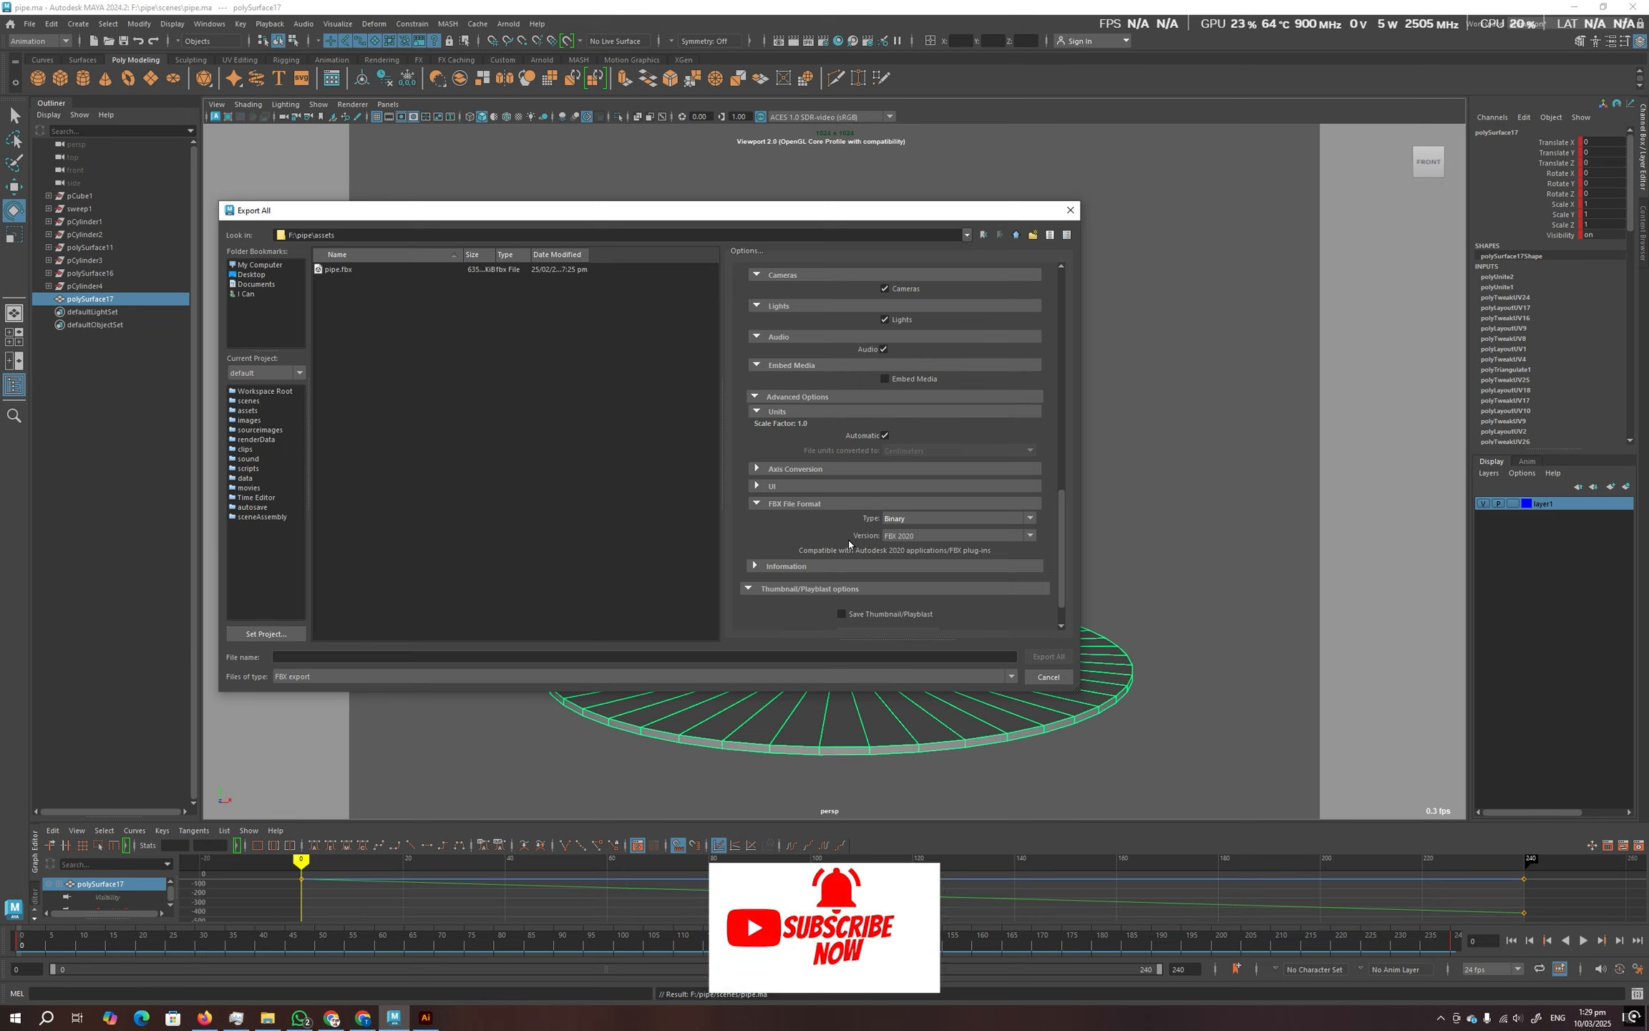
scroll(779, 525, down, 1)
scroll(780, 525, up, 10)
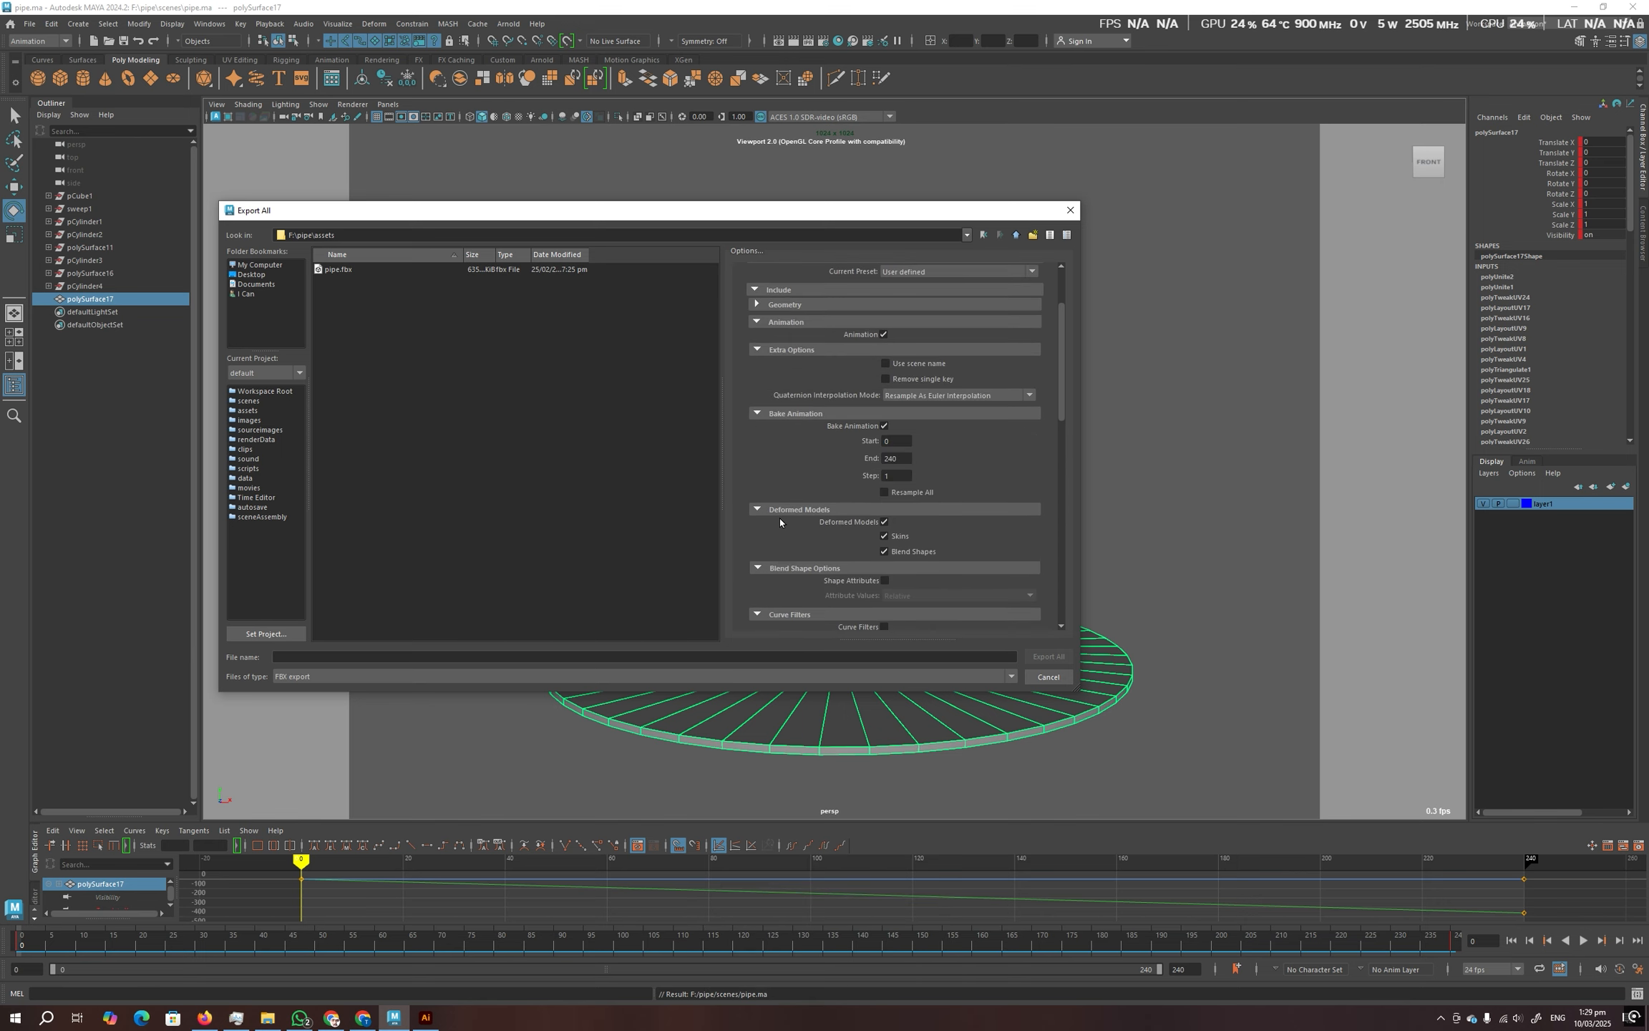
scroll(816, 494, up, 3)
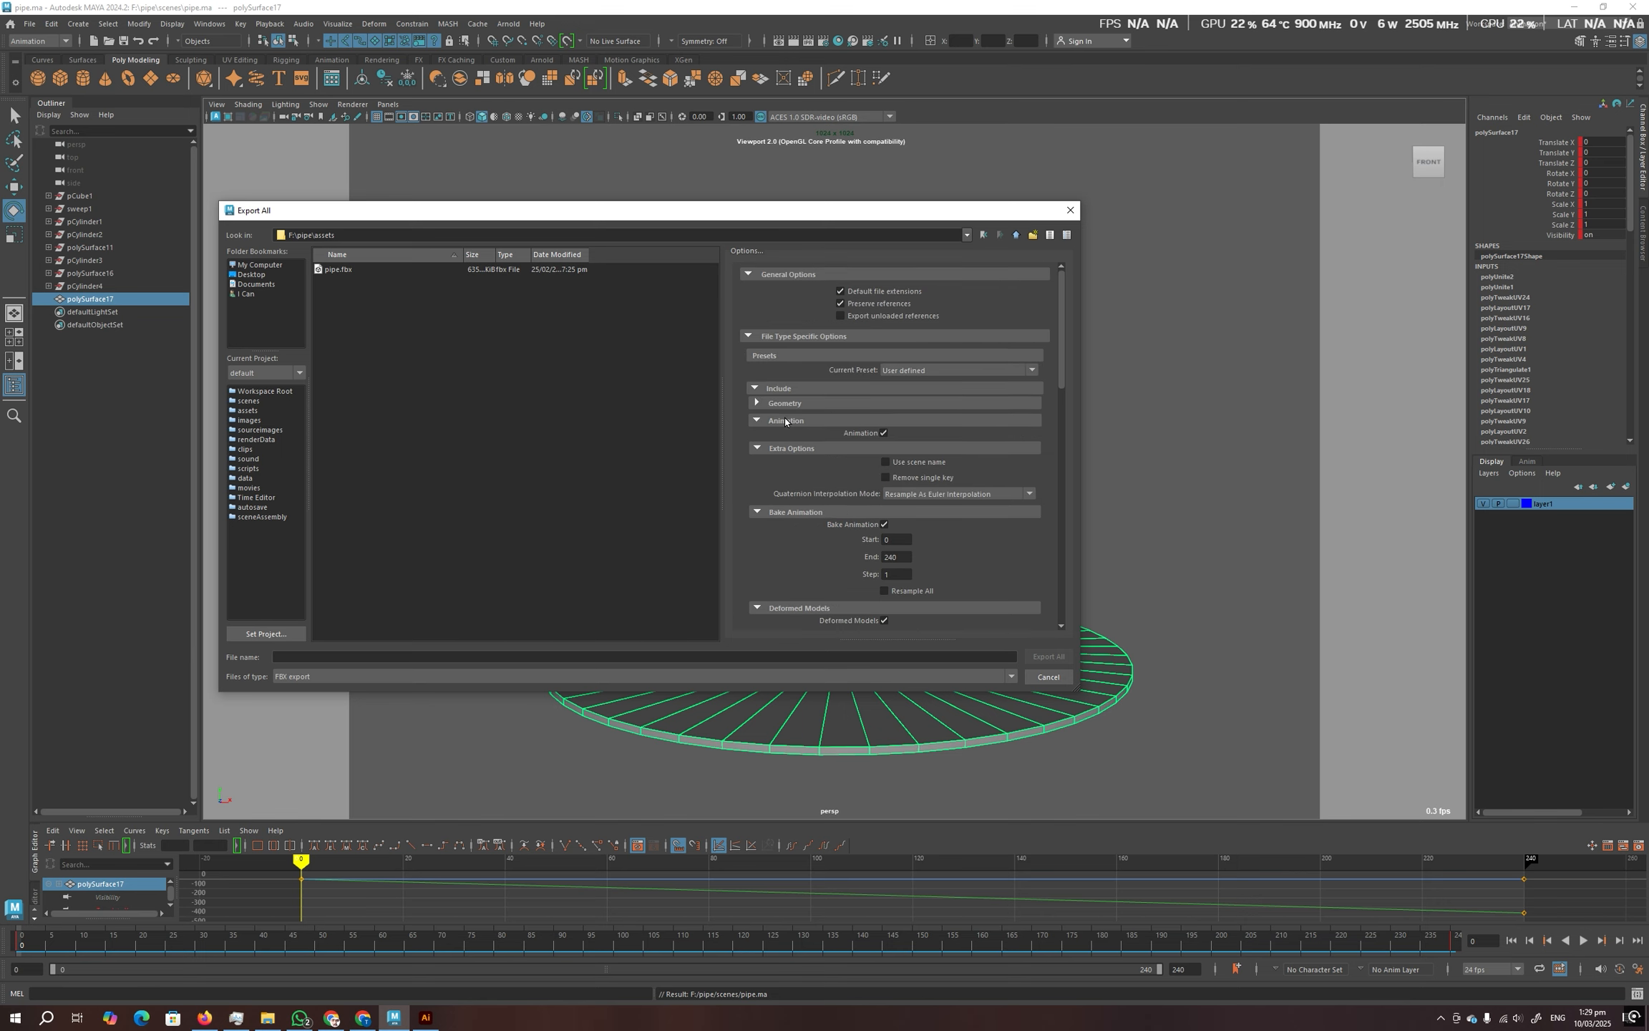